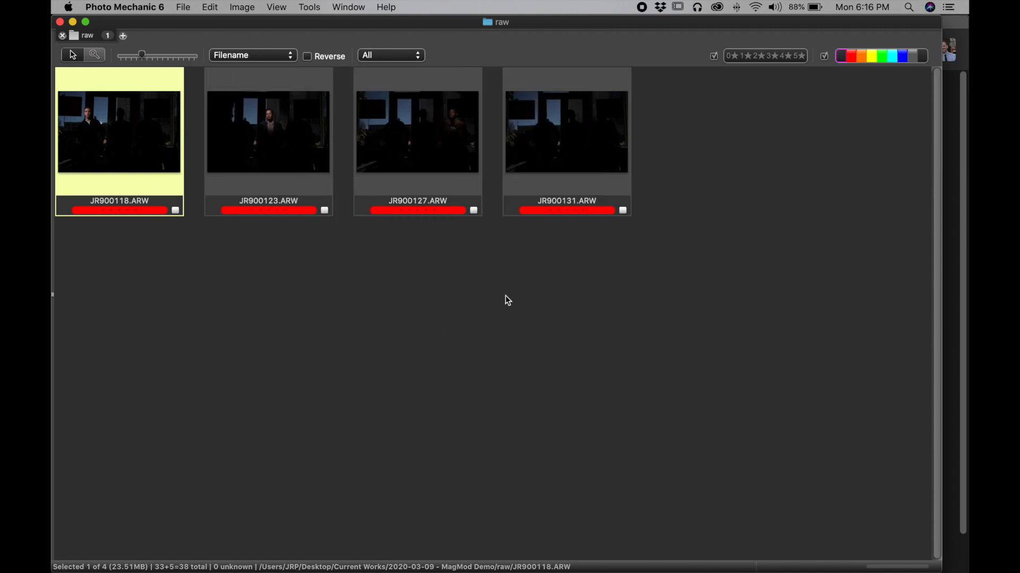
- Preview the four raw photos JR900118, JR900123, JR900127 and JR900131 and compare their camera settings and the lighting on each subject
{"action": "mouse_move", "coordinate": [181, 184]}
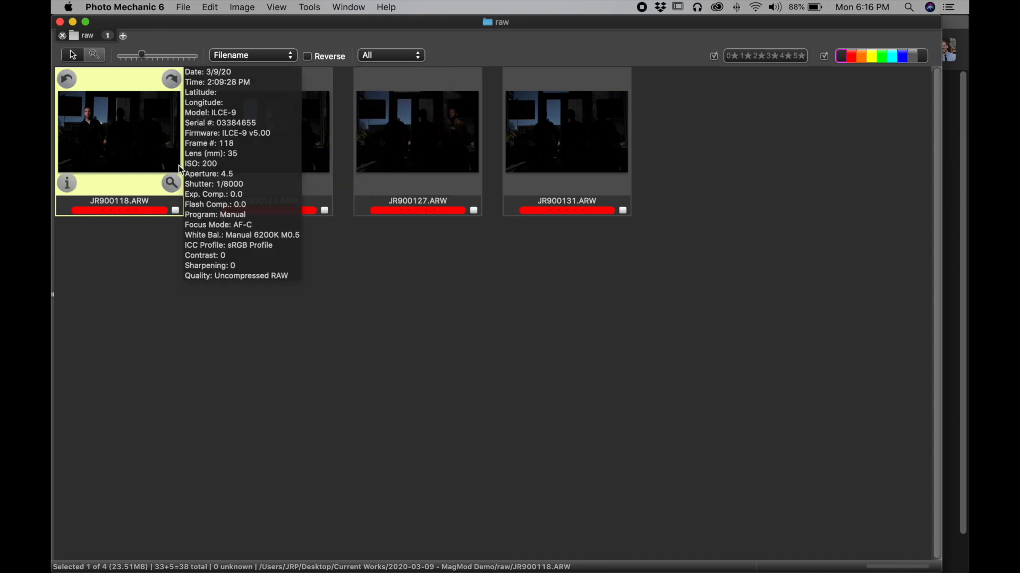
{"action": "mouse_move", "coordinate": [393, 167]}
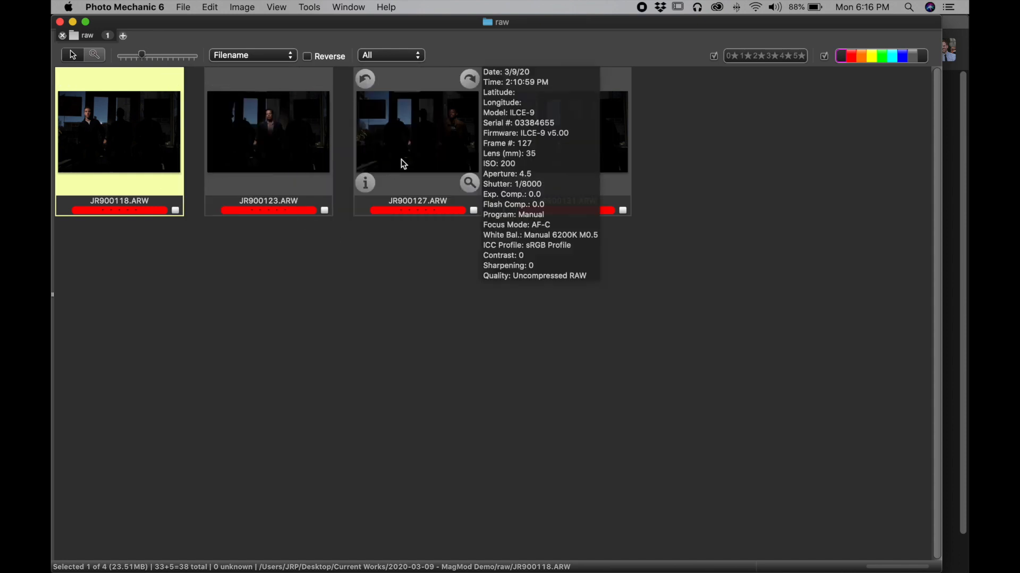
{"action": "mouse_move", "coordinate": [156, 134]}
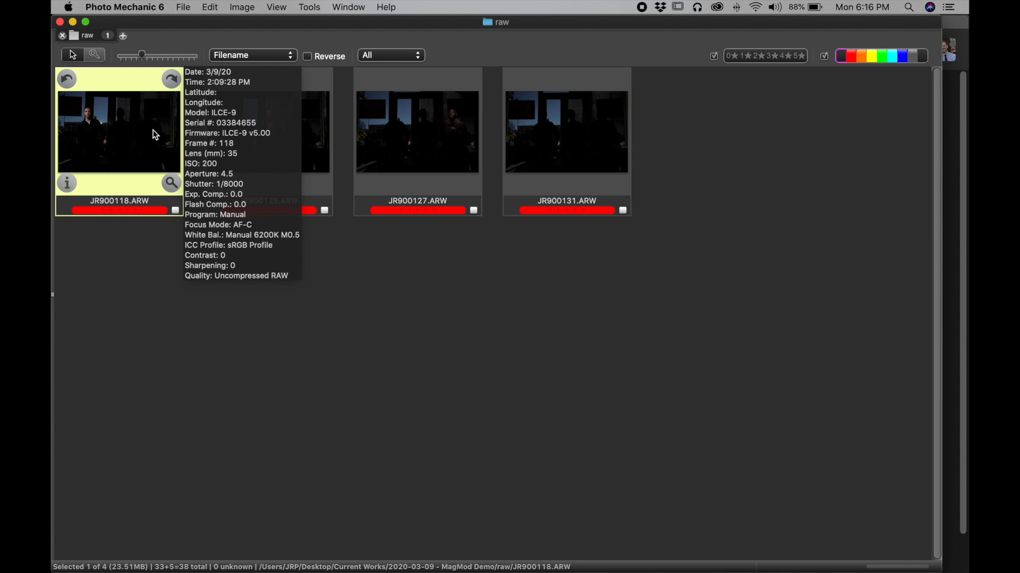
{"action": "mouse_move", "coordinate": [279, 150]}
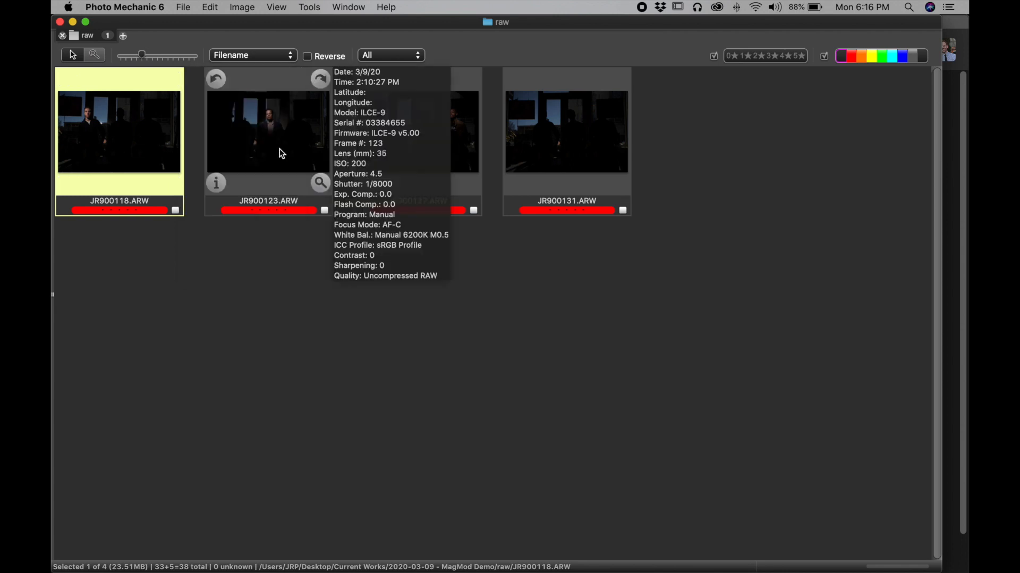
{"action": "key", "text": "Return"}
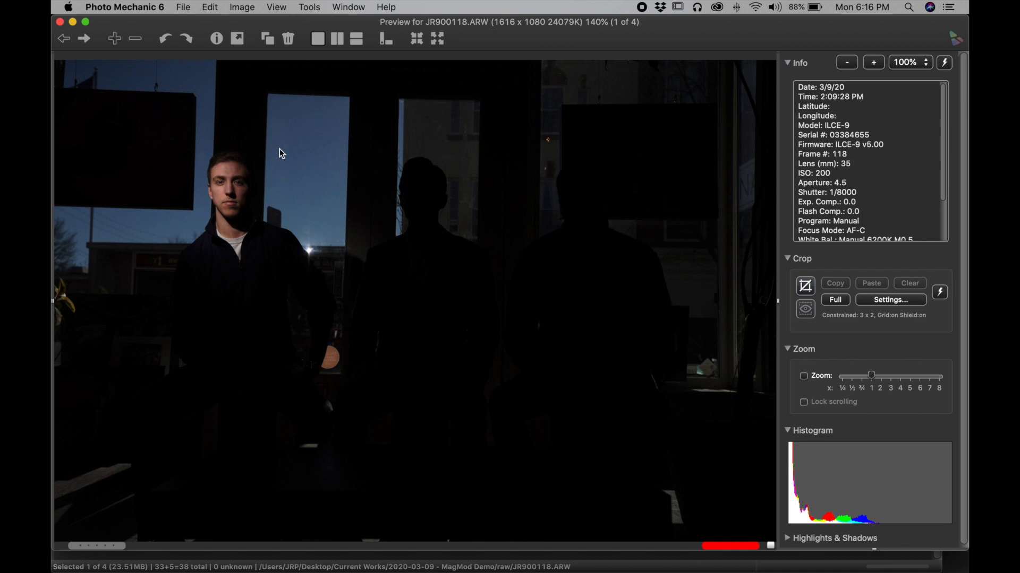
{"action": "key", "text": "Right"}
{"action": "key", "text": "Left"}
{"action": "key", "text": "Right"}
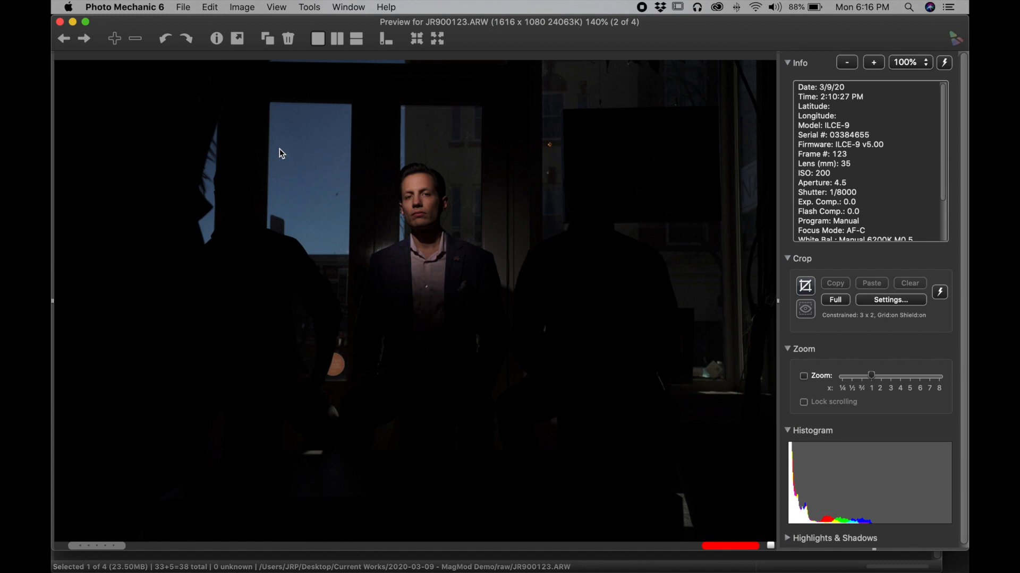
{"action": "key", "text": "Right"}
{"action": "key", "text": "Left"}
{"action": "key", "text": "Right"}
{"action": "key", "text": "Left"}
{"action": "key", "text": "Left"}
{"action": "key", "text": "Right"}
{"action": "key", "text": "Right"}
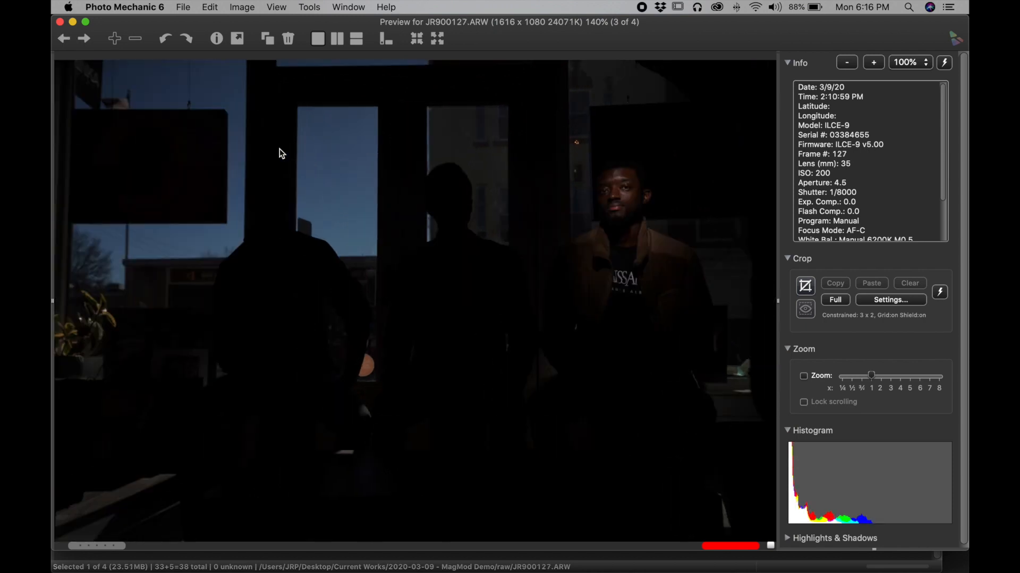
{"action": "key", "text": "Left"}
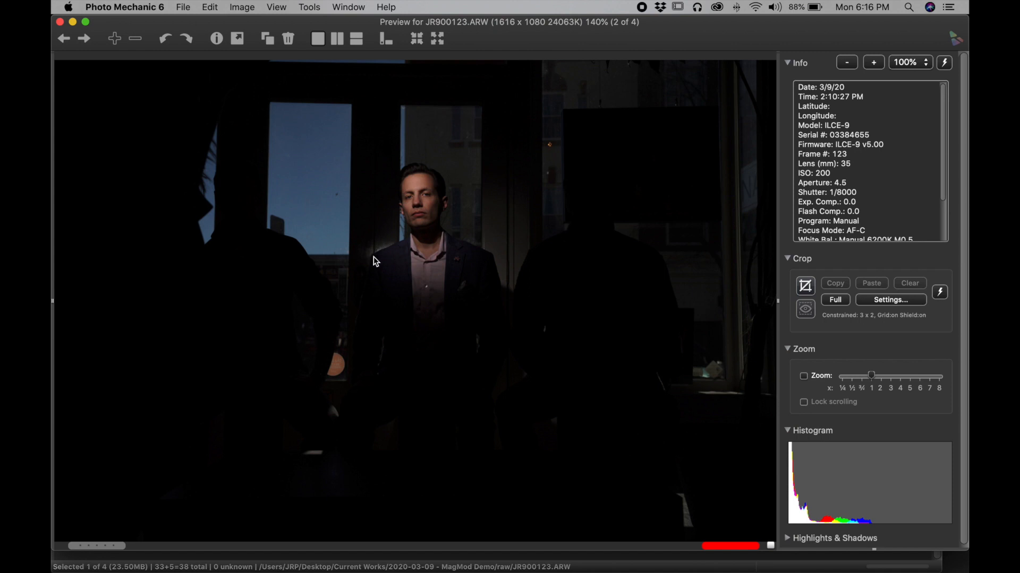
{"action": "key", "text": "Left"}
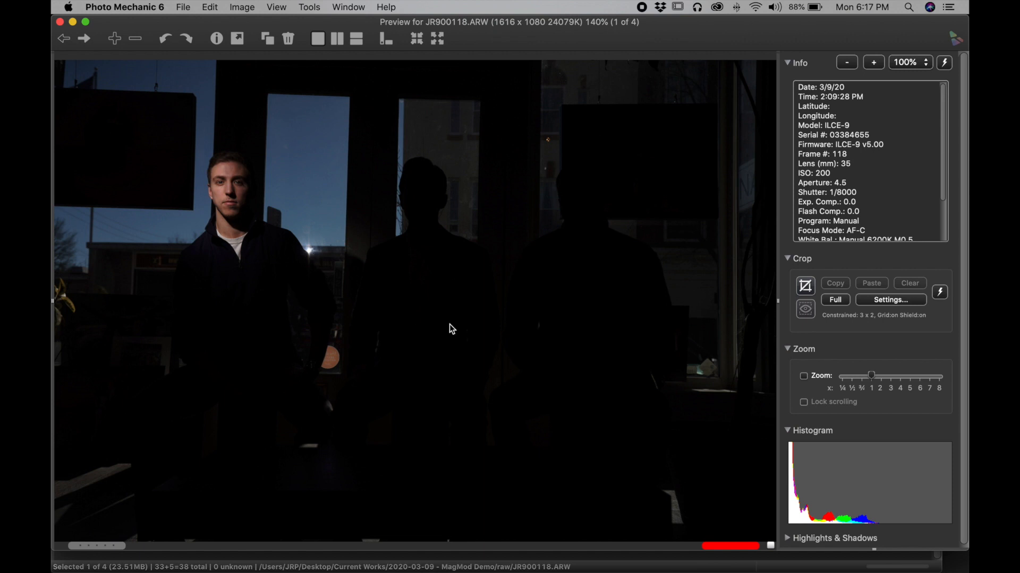
{"action": "key", "text": "Right"}
{"action": "key", "text": "Right"}
{"action": "key", "text": "Right"}
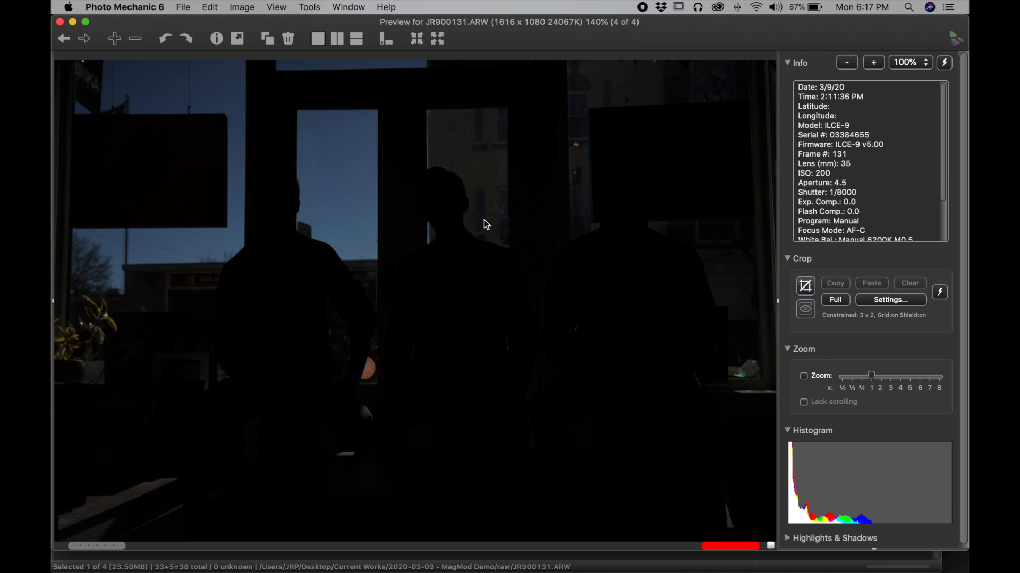
{"action": "key", "text": "Escape"}
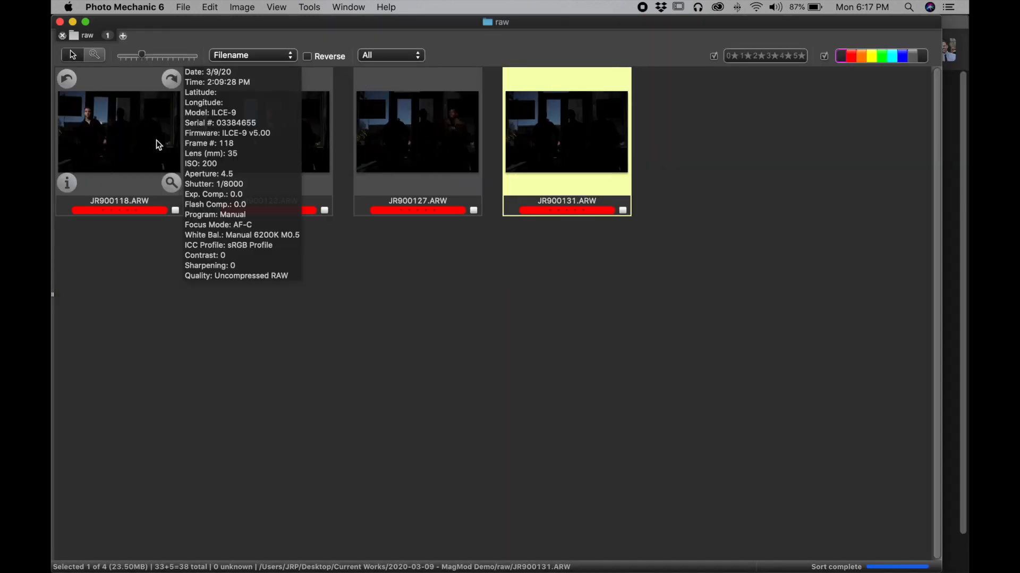
- Select all four raw photos, JR900118 to JR900131, and open them for editing in Adobe Photoshop 2020
{"action": "left_click", "coordinate": [144, 138]}
{"action": "left_click", "coordinate": [578, 153], "text": "shift"}
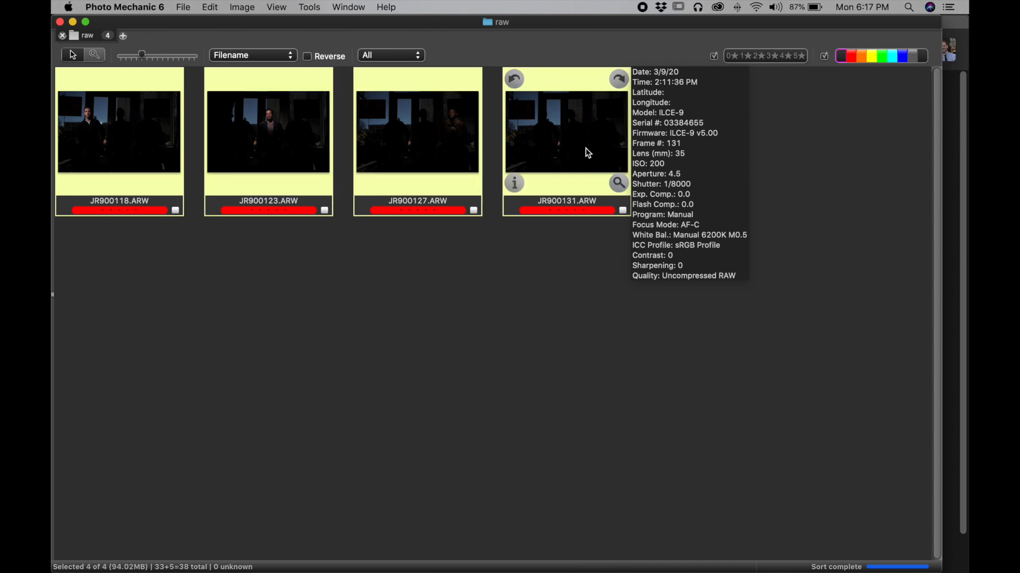
{"action": "right_click", "coordinate": [587, 149]}
{"action": "mouse_move", "coordinate": [632, 277]}
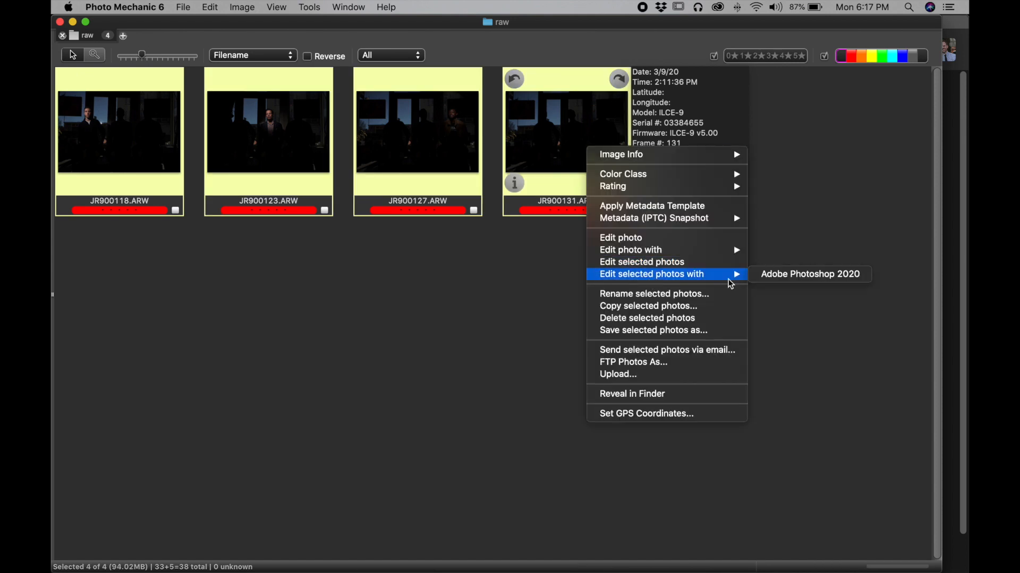
{"action": "left_click", "coordinate": [784, 275]}
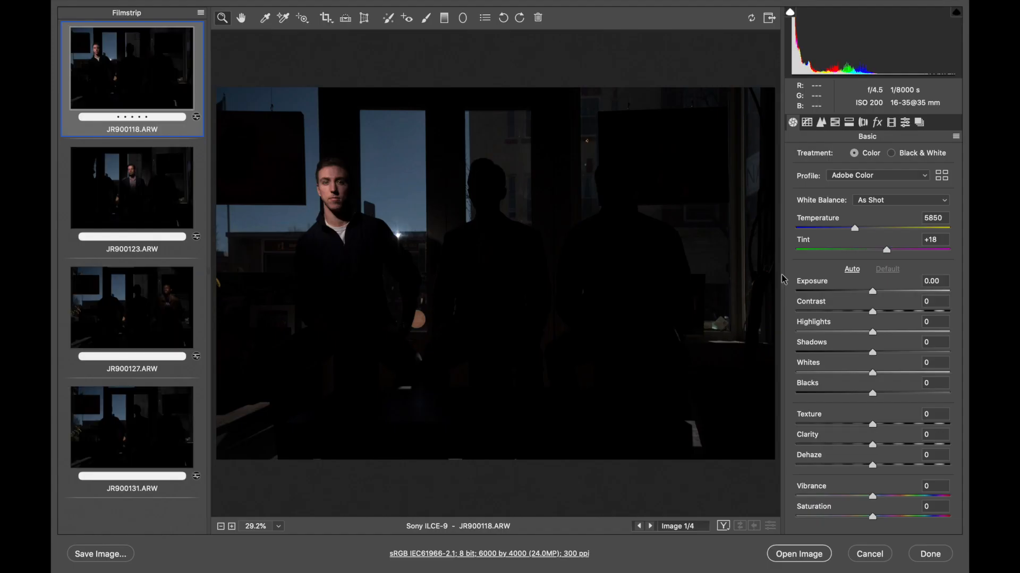
- Activate the Transform tool and compare JR900123 with its guided Upright correction against the default transform settings
{"action": "left_click", "coordinate": [363, 23]}
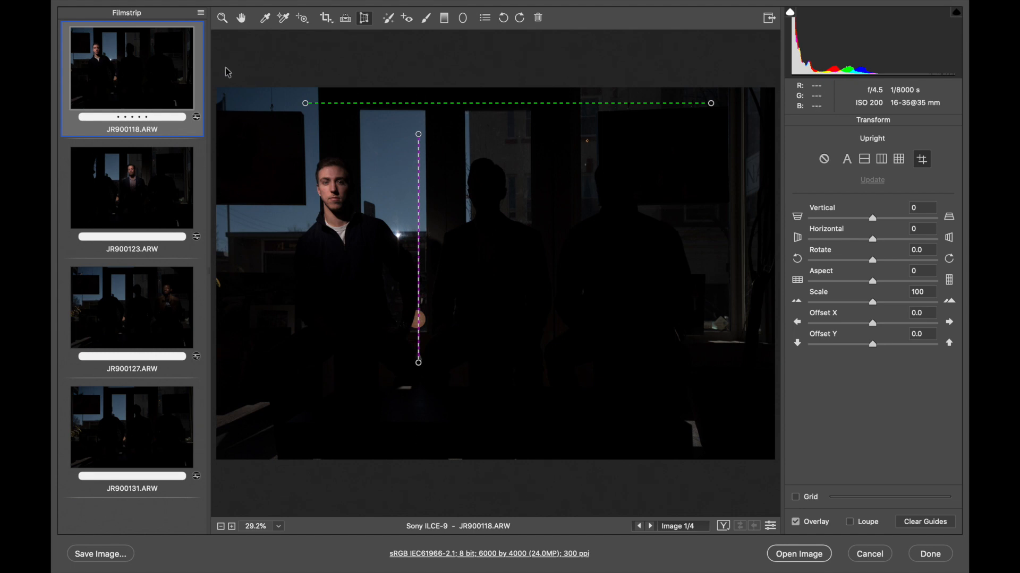
{"action": "left_click", "coordinate": [148, 169]}
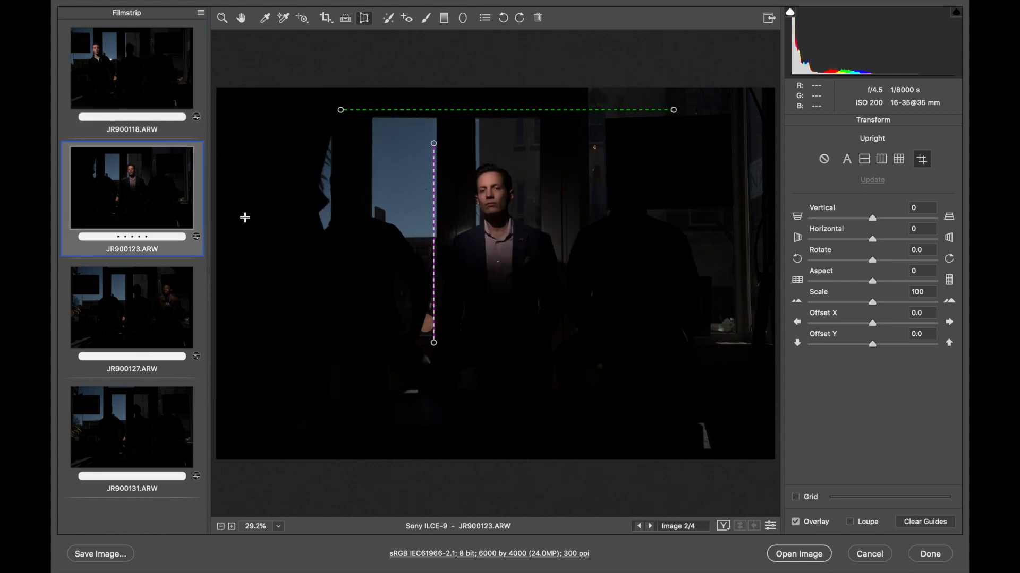
{"action": "left_click", "coordinate": [771, 527]}
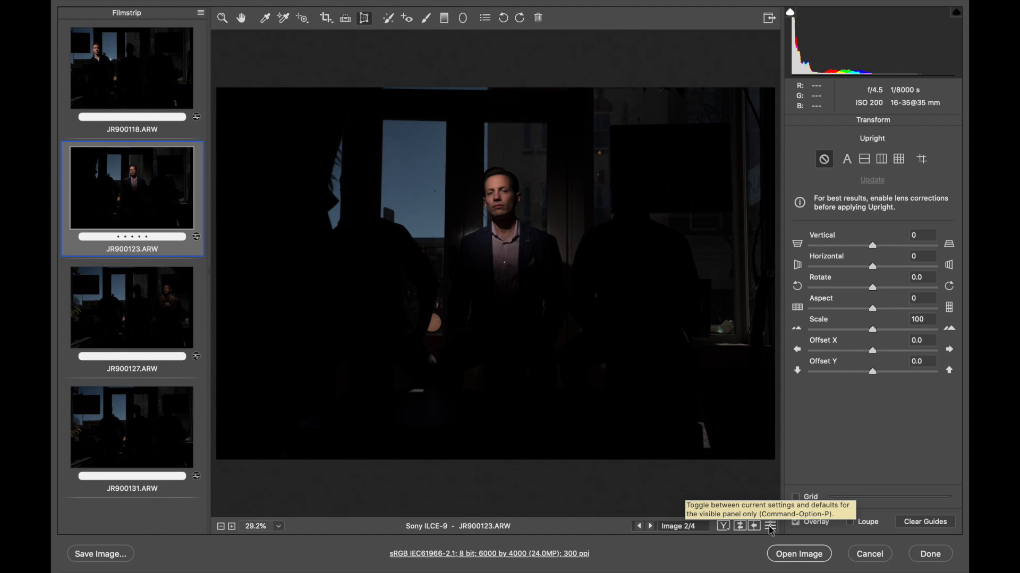
{"action": "left_click", "coordinate": [771, 526]}
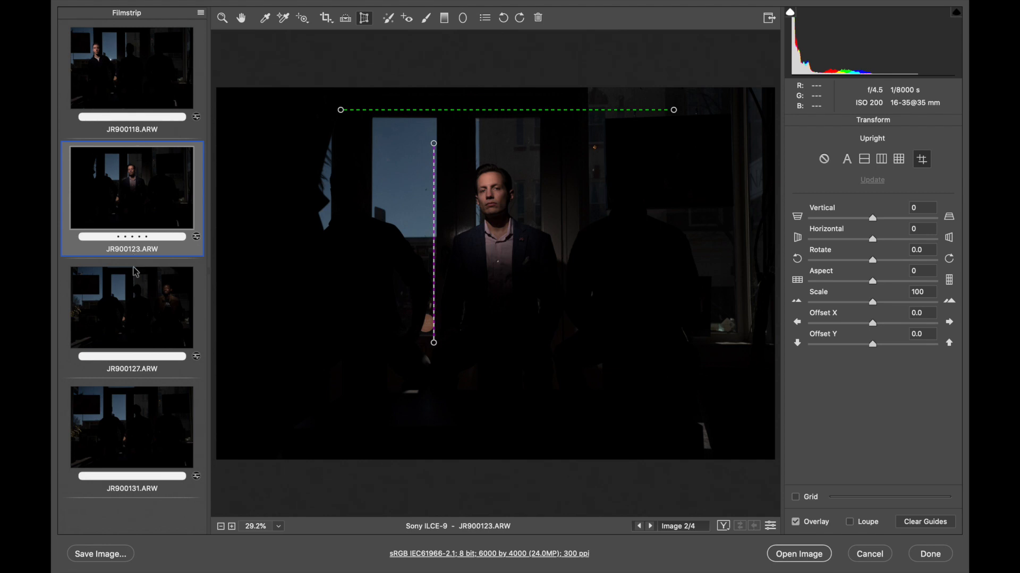
- Nudge the end of the horizontal Upright guide along the door frame's upper edge in JR900127
{"action": "left_click", "coordinate": [143, 317]}
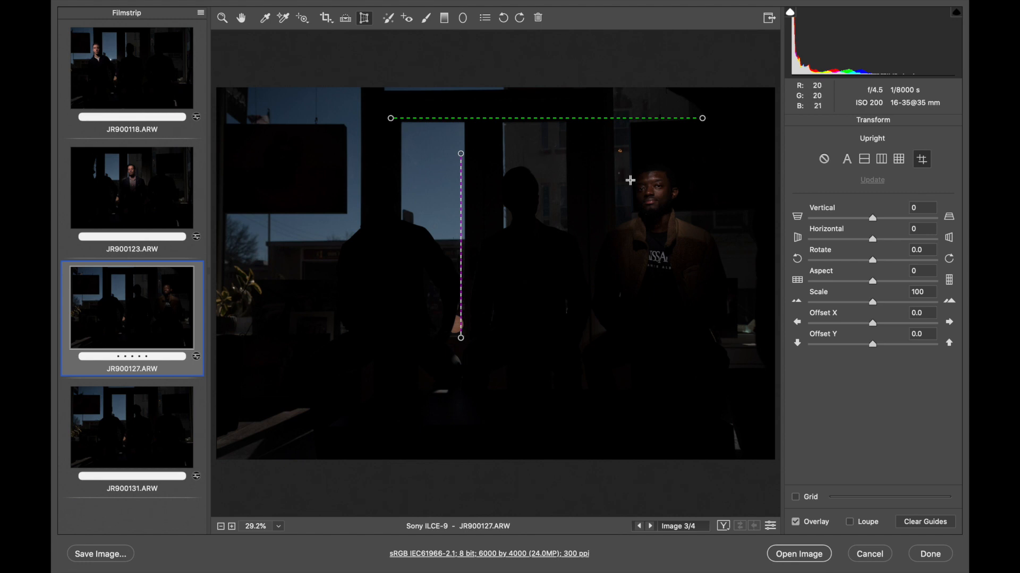
{"action": "left_click_drag", "start_coordinate": [702, 118], "coordinate": [703, 117]}
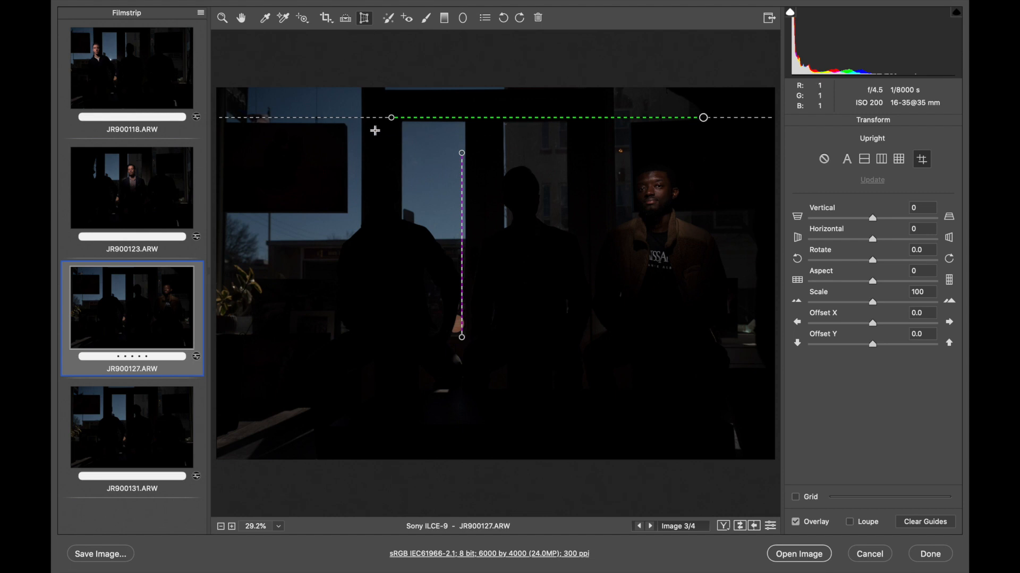
- Check JR900131's guides, select all four raw images and open them as Photoshop documents
{"action": "left_click", "coordinate": [170, 417]}
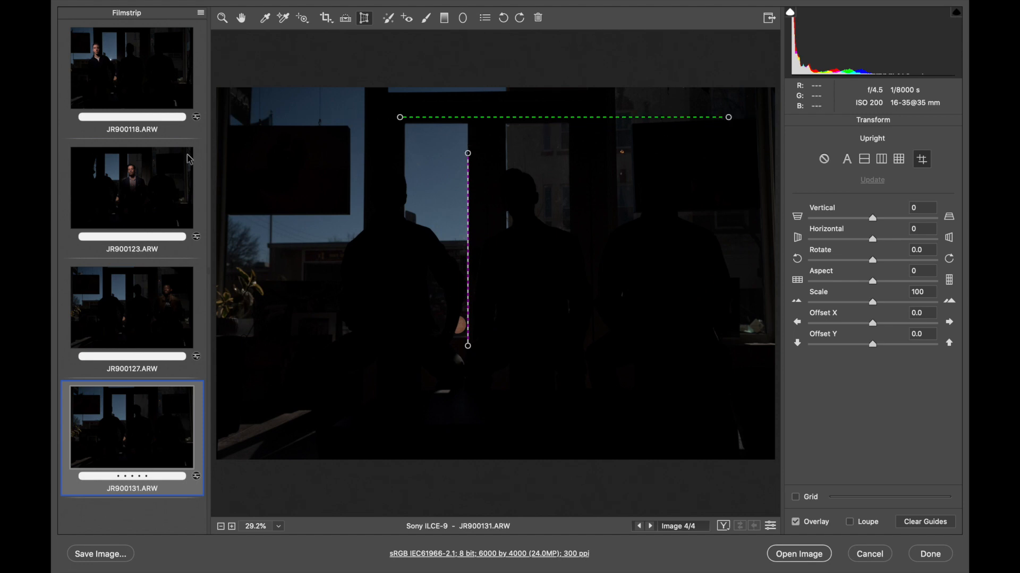
{"action": "key", "text": "super+a"}
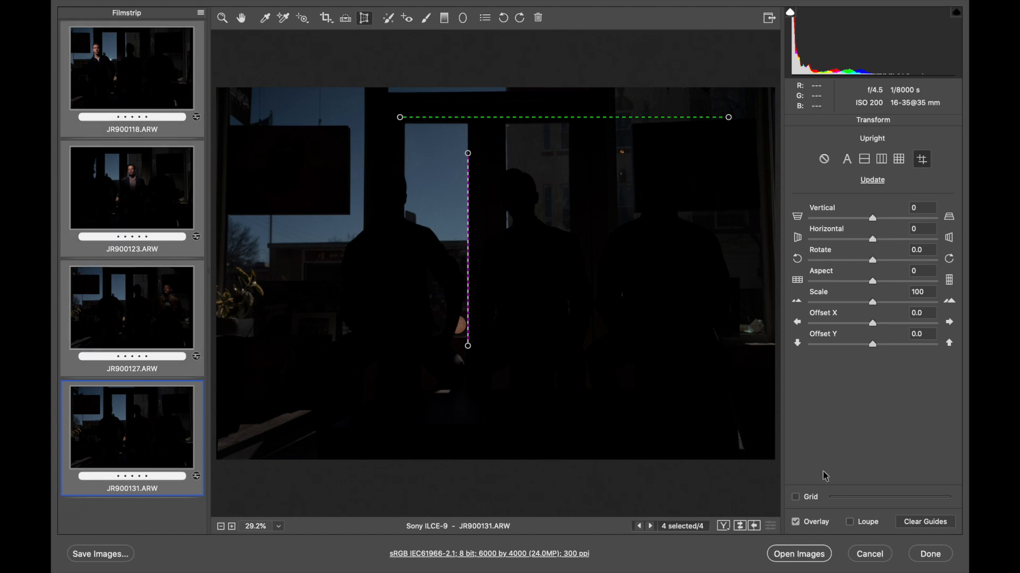
{"action": "left_click", "coordinate": [795, 555]}
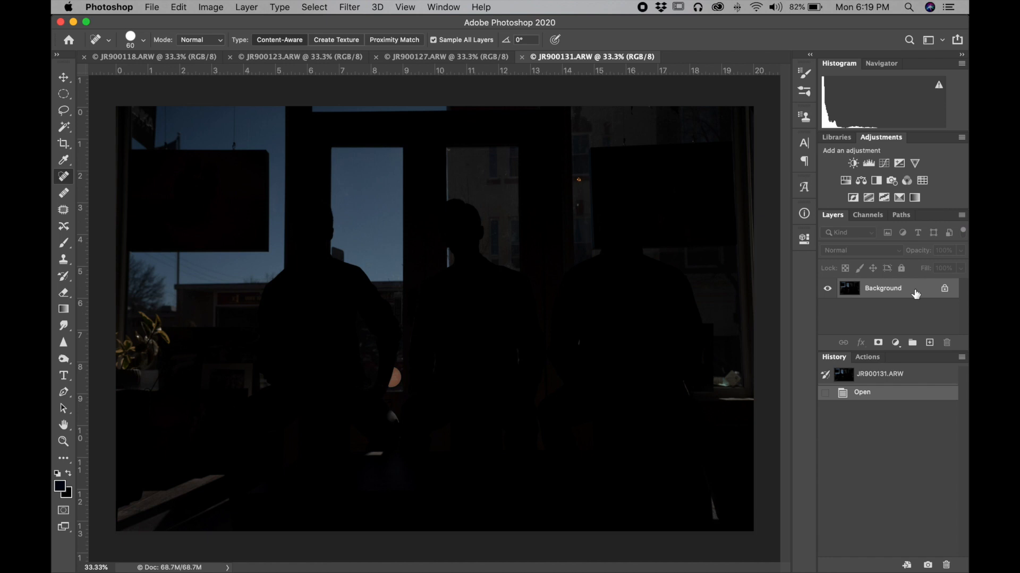
- Convert the locked Background of JR900131 into a regular layer with Normal mode and 100% opacity
{"action": "double_click", "coordinate": [916, 293]}
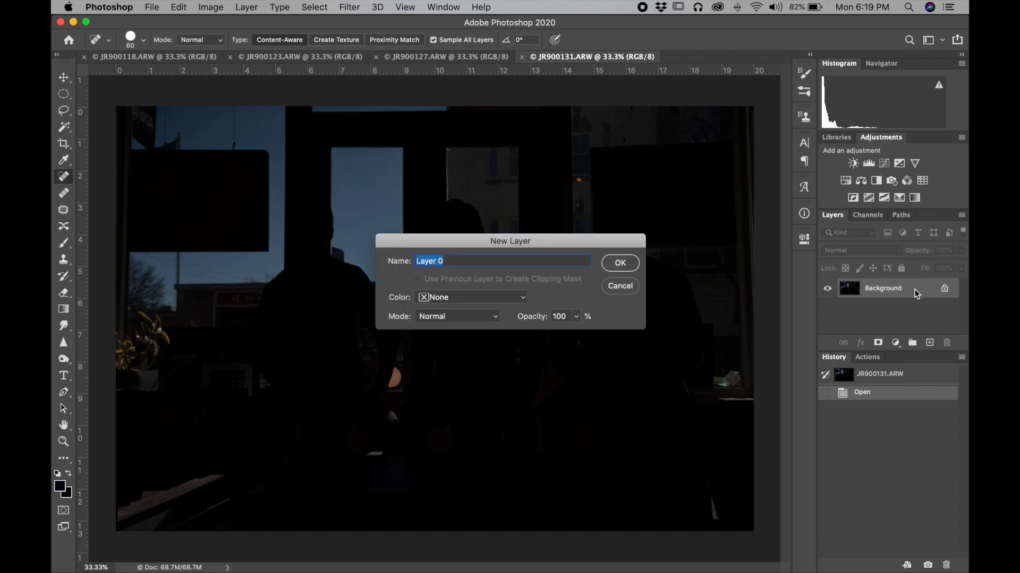
{"action": "left_click", "coordinate": [620, 263]}
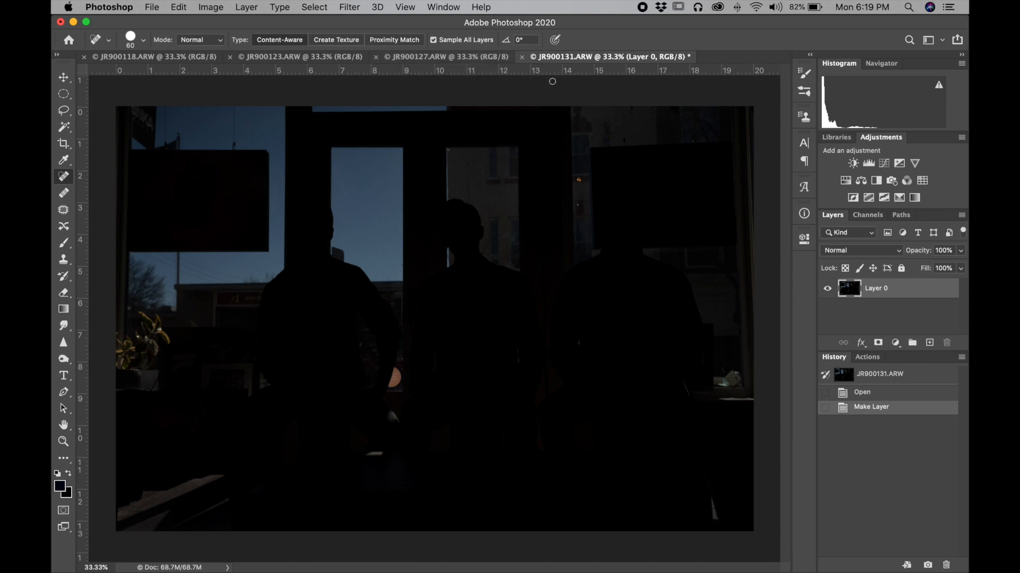
- Copy the entire JR900127 photo into JR900131 as a new layer and close JR900127 without saving
{"action": "left_click", "coordinate": [458, 58]}
{"action": "key", "text": "super+a"}
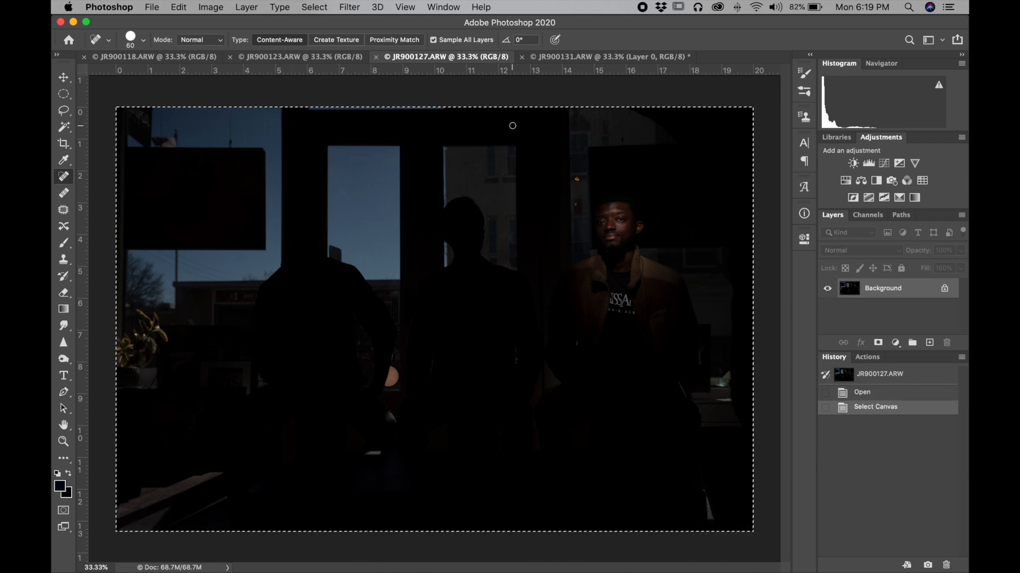
{"action": "left_click", "coordinate": [594, 58]}
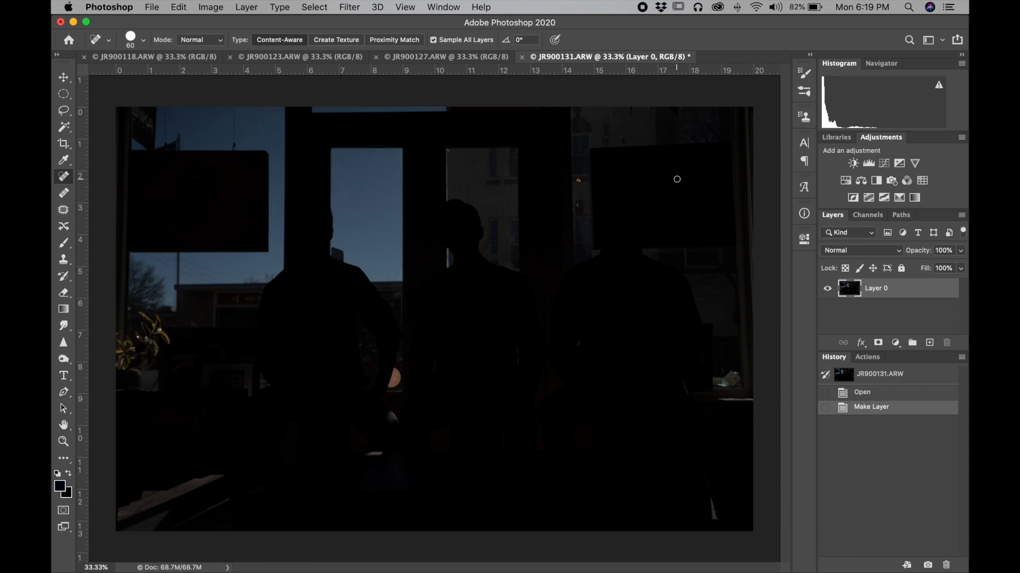
{"action": "key", "text": "super+v"}
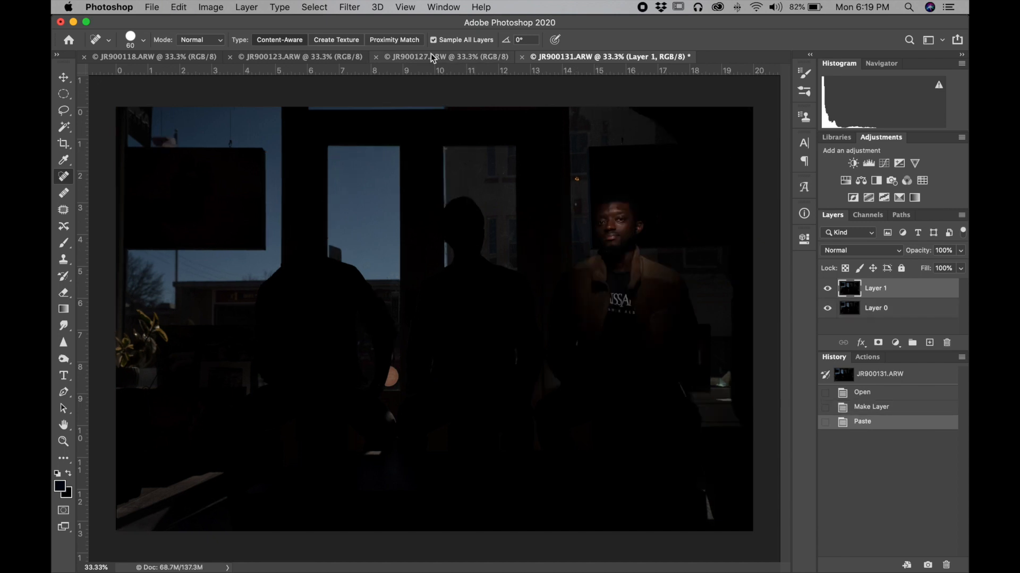
{"action": "left_click", "coordinate": [377, 61]}
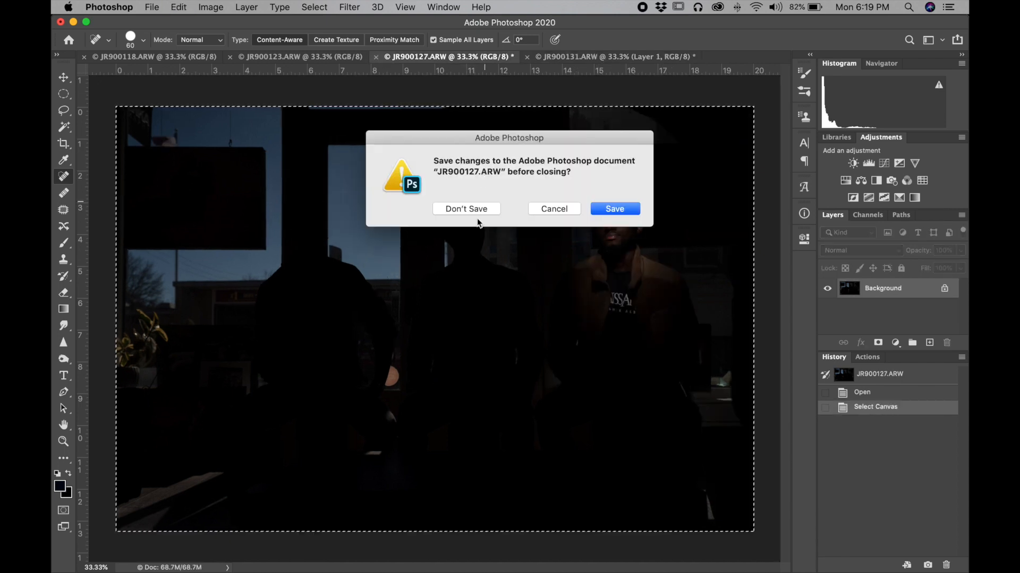
{"action": "left_click", "coordinate": [477, 211]}
- Copy the entire JR900123 photo into JR900131 as a new layer and close JR900123 without saving
{"action": "left_click", "coordinate": [328, 59]}
{"action": "key", "text": "super+a"}
{"action": "key", "text": "super+c"}
{"action": "left_click", "coordinate": [437, 57]}
{"action": "key", "text": "super+v"}
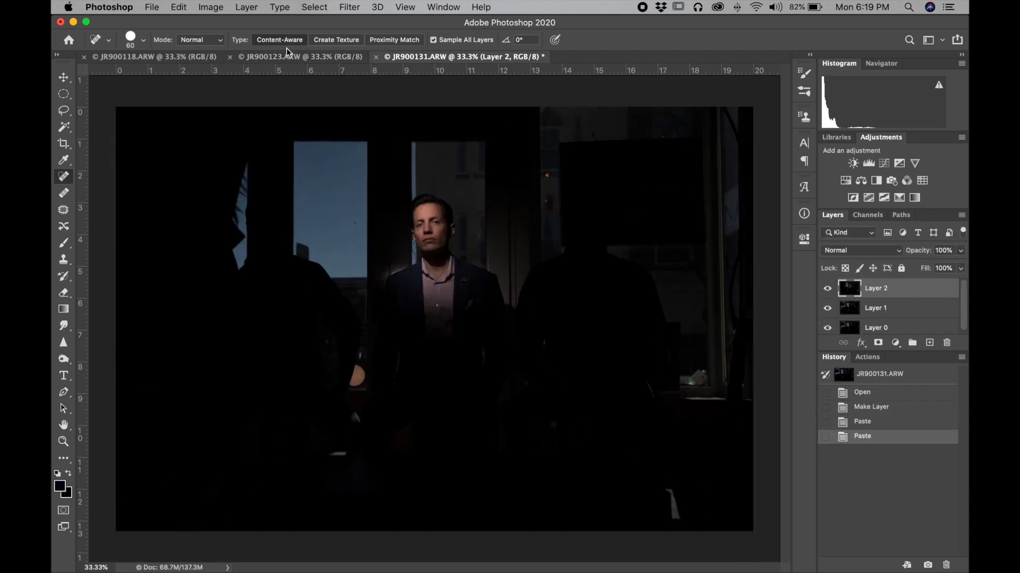
{"action": "left_click", "coordinate": [291, 56]}
{"action": "key", "text": "super+w"}
{"action": "left_click", "coordinate": [466, 209]}
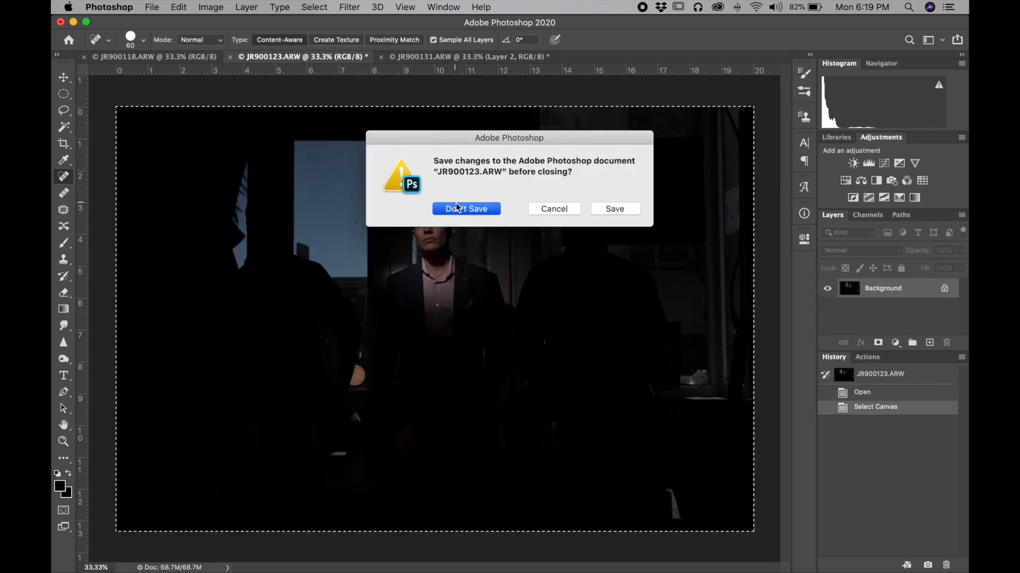
- Copy the entire JR900118 photo into JR900131 as a new layer and close JR900118 without saving
{"action": "left_click", "coordinate": [164, 56]}
{"action": "key", "text": "super+a"}
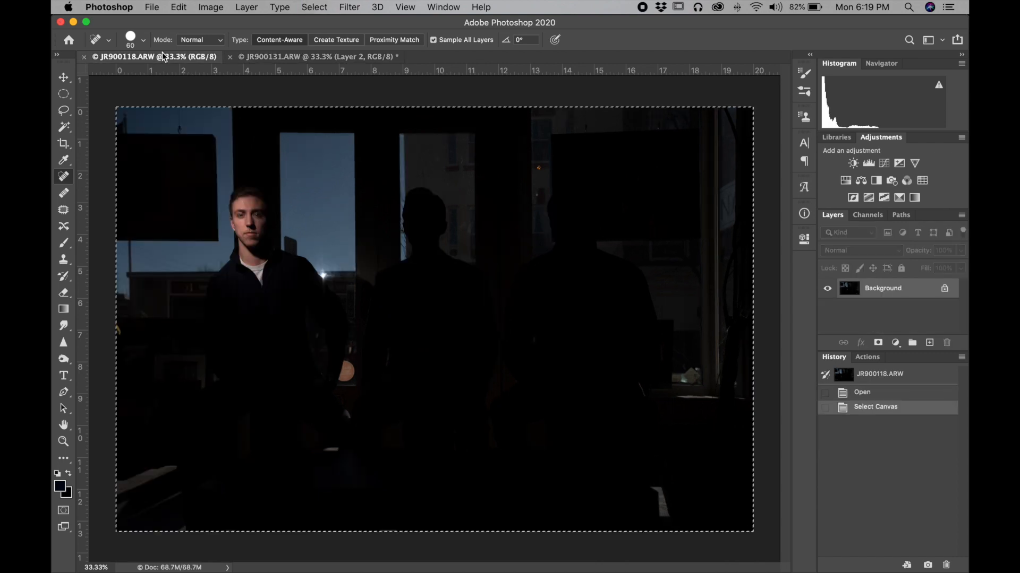
{"action": "key", "text": "super+c"}
{"action": "left_click", "coordinate": [284, 57]}
{"action": "key", "text": "super+v"}
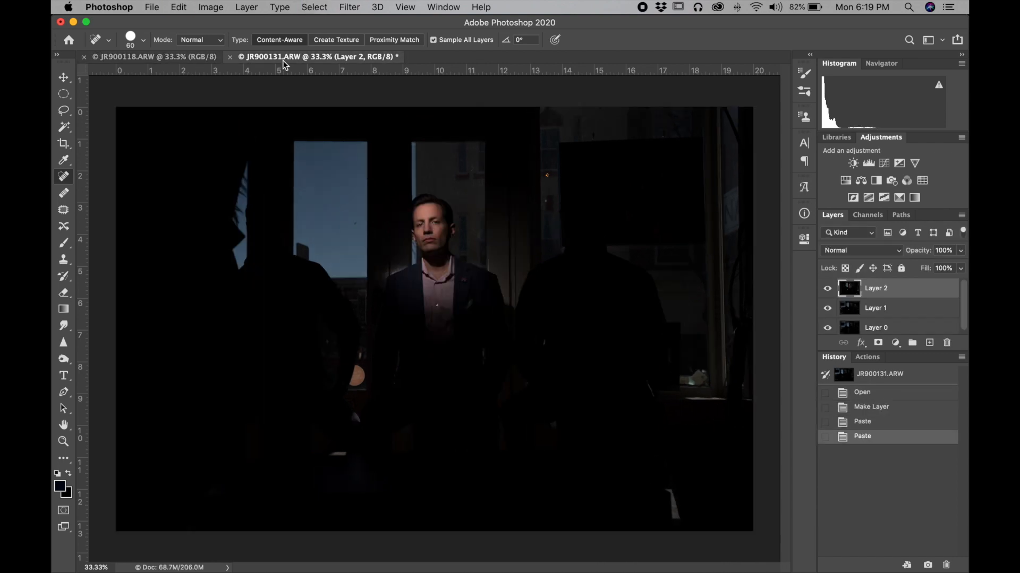
{"action": "left_click", "coordinate": [84, 56]}
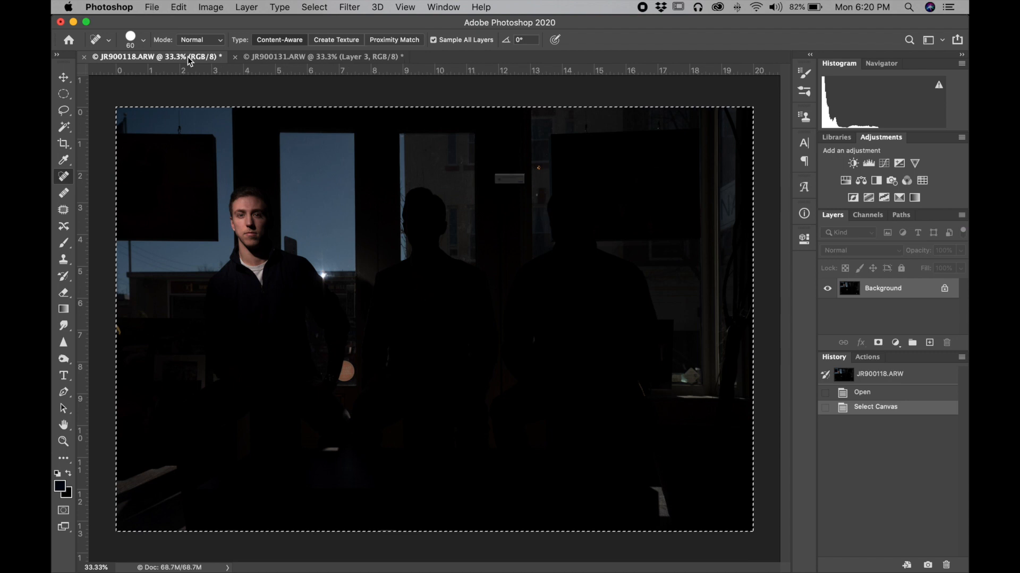
{"action": "left_click", "coordinate": [467, 209]}
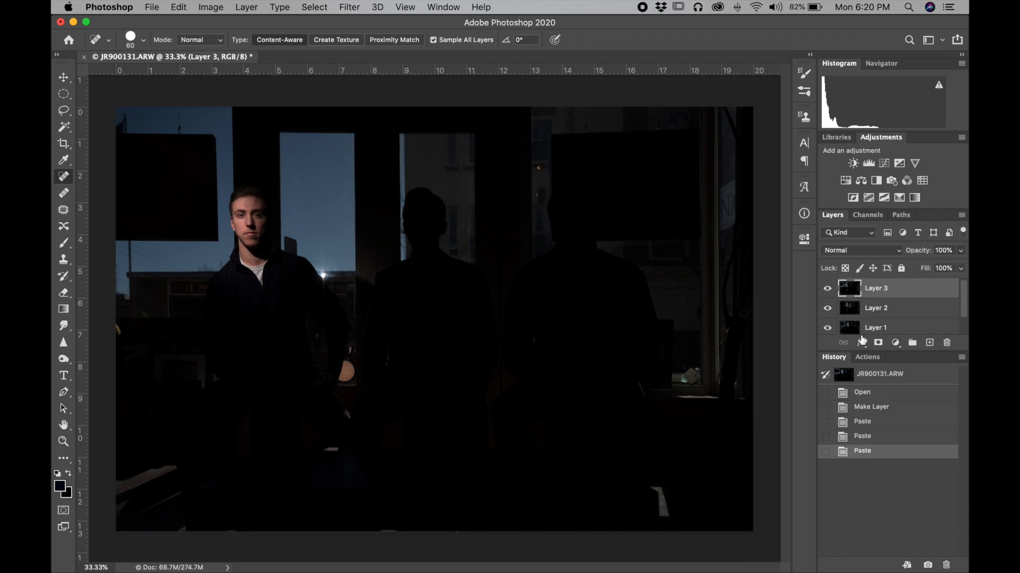
- Select all four layers, Layer 0 through Layer 3, and auto-align them with the Auto projection
{"action": "left_click_drag", "start_coordinate": [872, 383], "coordinate": [871, 406]}
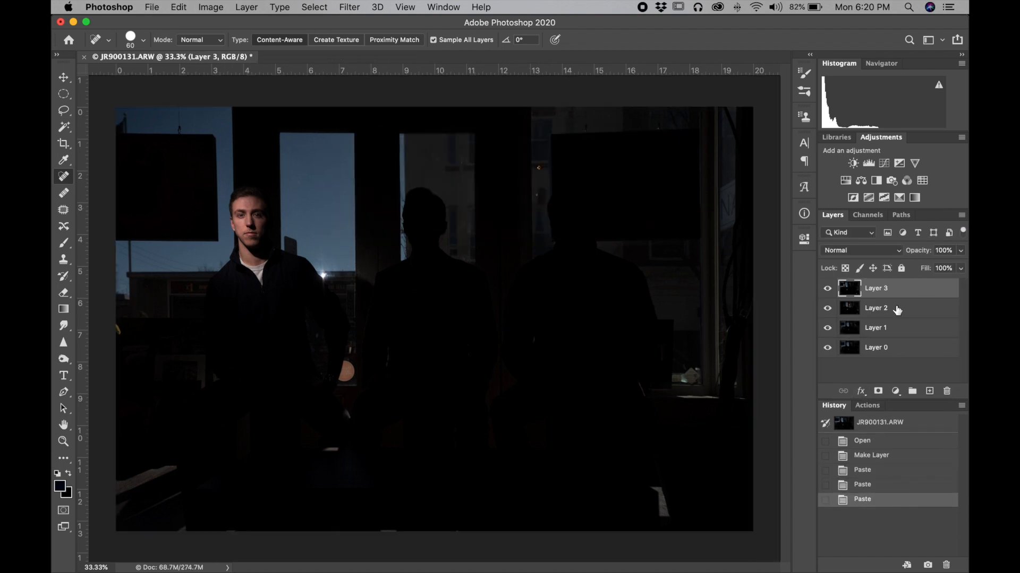
{"action": "left_click", "coordinate": [875, 353]}
{"action": "mouse_move", "coordinate": [827, 288]}
{"action": "left_mouse_down"}
{"action": "mouse_move", "coordinate": [828, 329]}
{"action": "mouse_move", "coordinate": [826, 289]}
{"action": "left_mouse_up"}
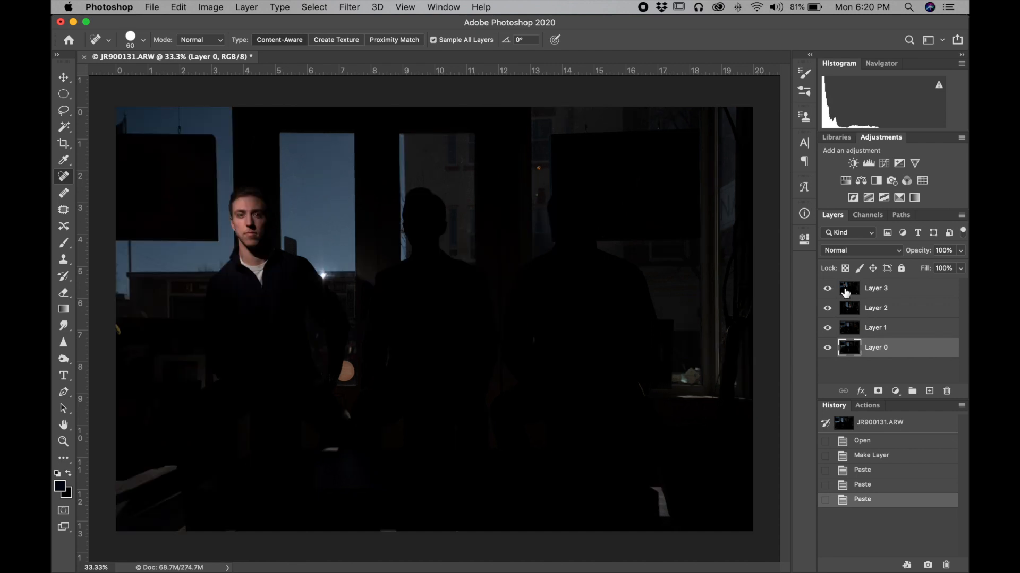
{"action": "left_click", "coordinate": [897, 294]}
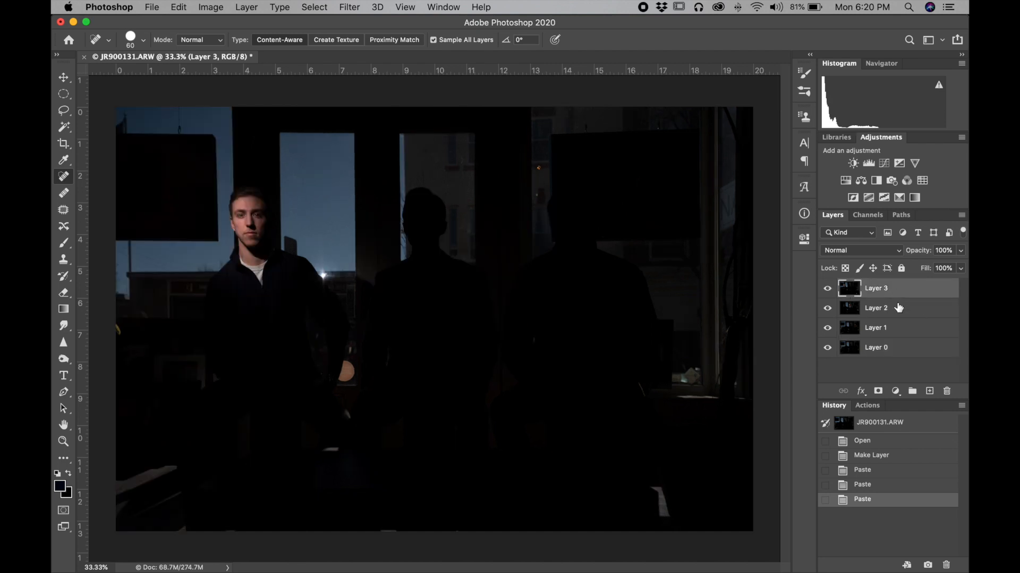
{"action": "left_click", "coordinate": [889, 348], "text": "shift"}
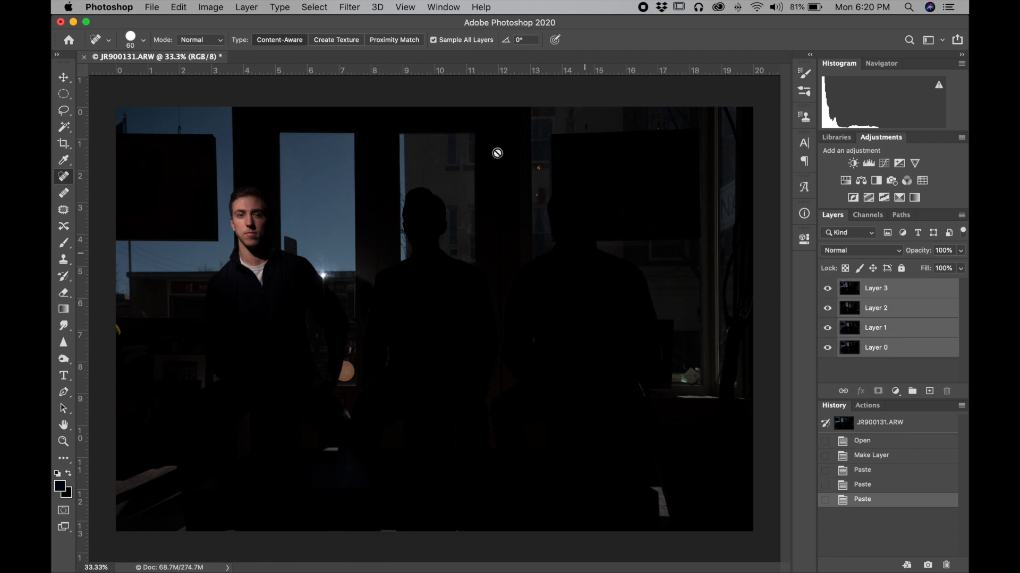
{"action": "left_click", "coordinate": [154, 7]}
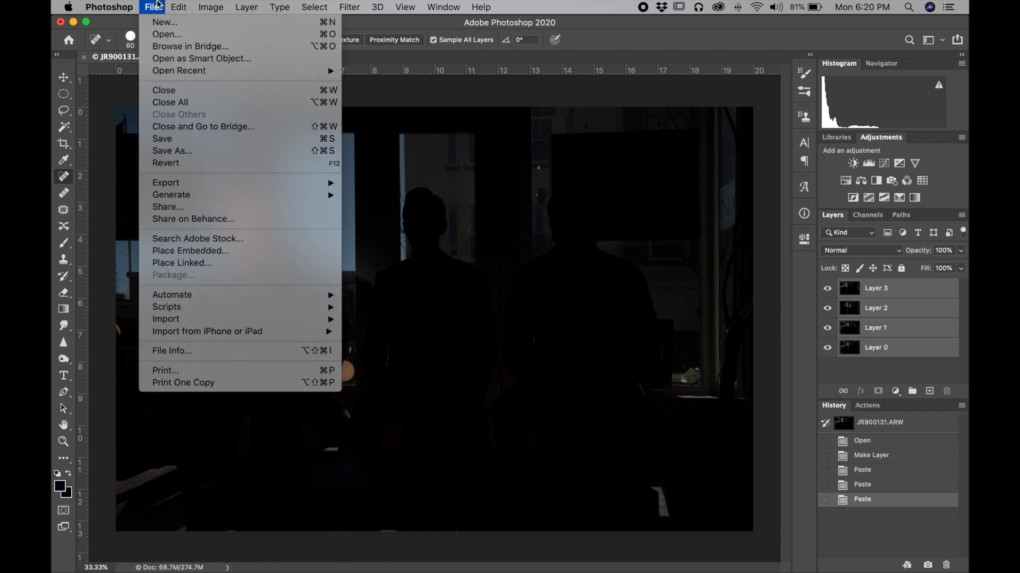
{"action": "mouse_move", "coordinate": [179, 7]}
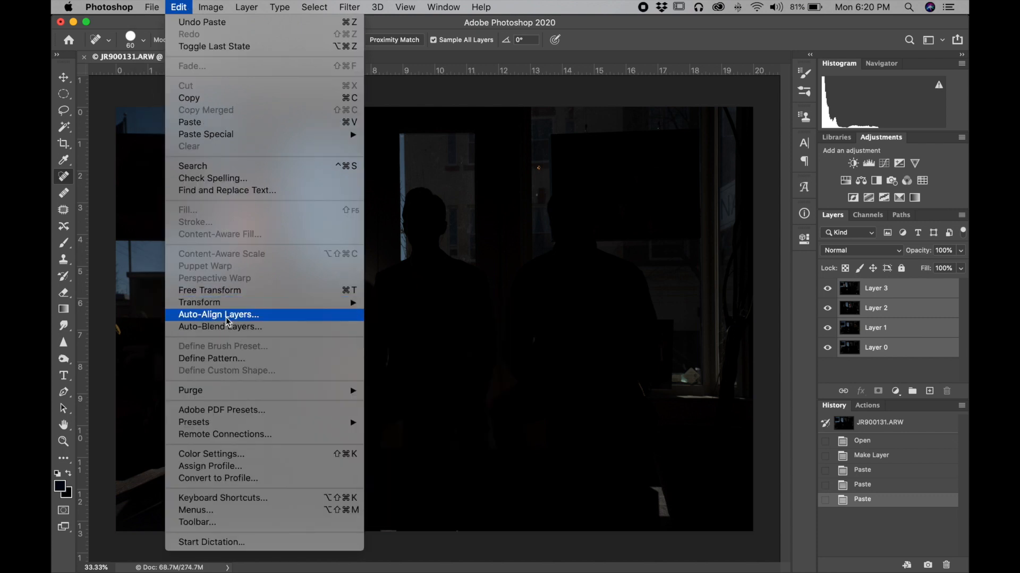
{"action": "left_click", "coordinate": [246, 316]}
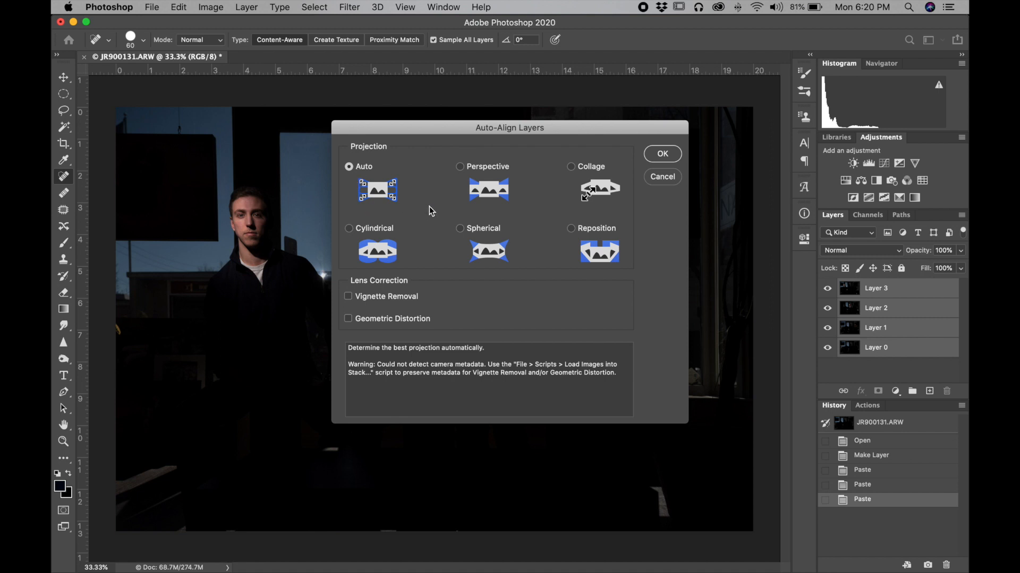
{"action": "left_click", "coordinate": [657, 158]}
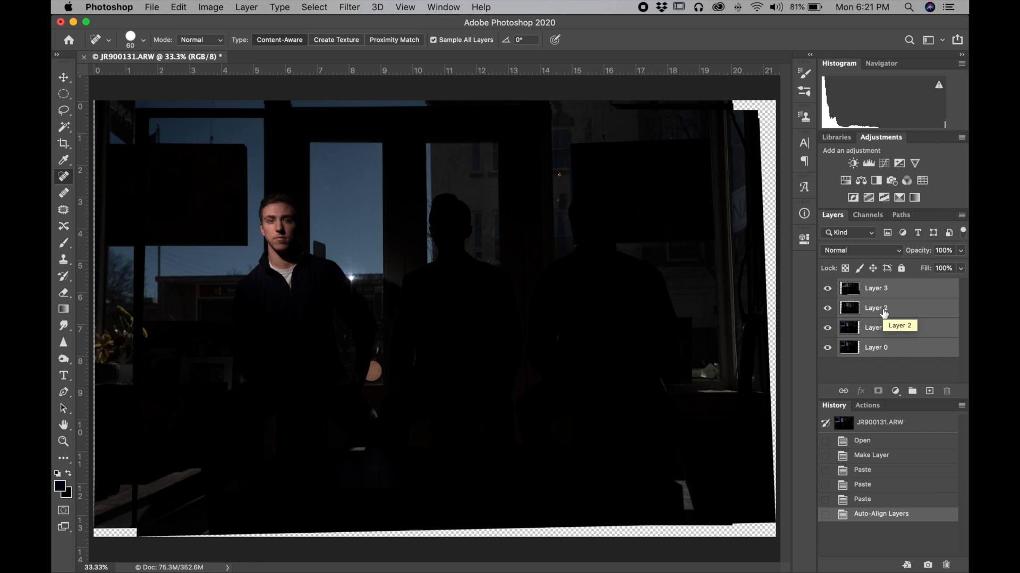
{"action": "key", "text": "m"}
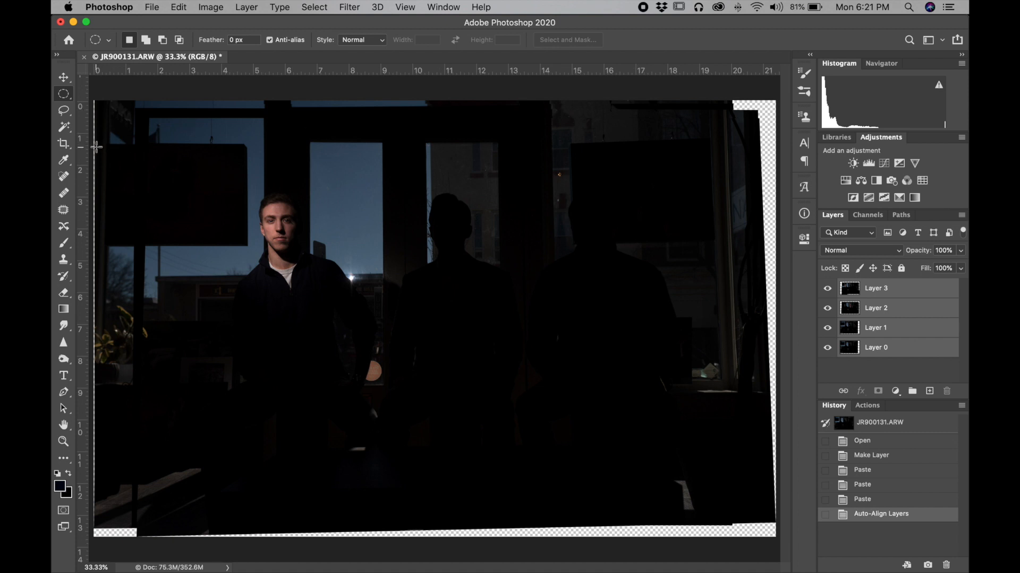
{"action": "key", "text": "super+minus"}
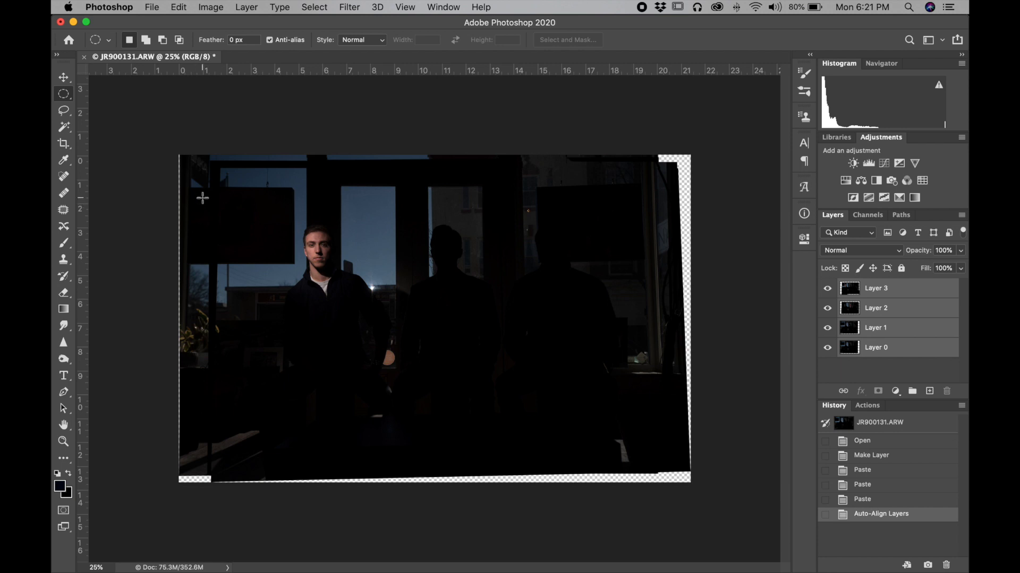
{"action": "left_click_drag", "start_coordinate": [195, 198], "coordinate": [335, 367]}
{"action": "left_click", "coordinate": [298, 307]}
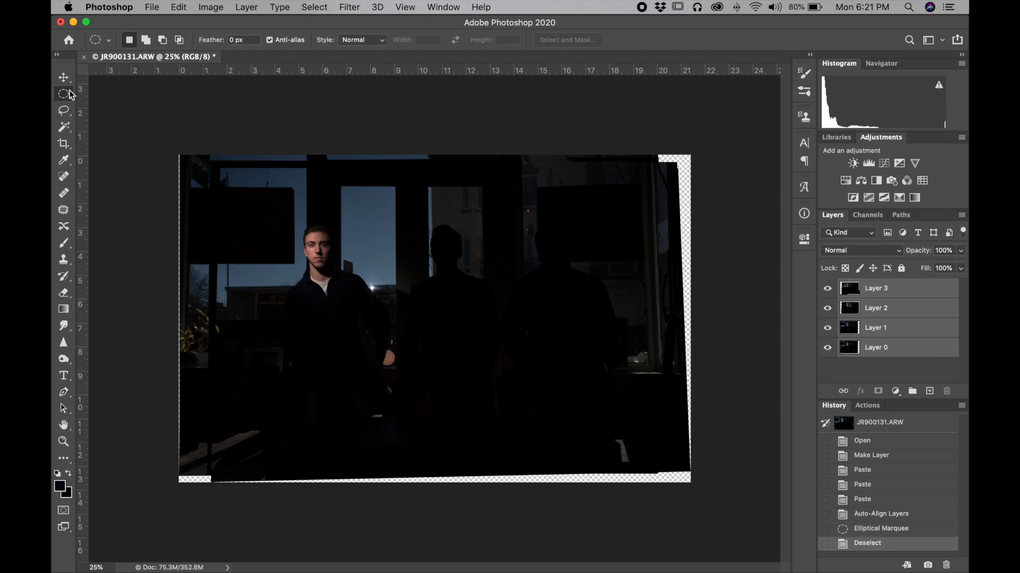
- Crop the aligned document to a 16:9 ratio, framing the men and excluding the uneven transparent edges
{"action": "left_click_drag", "start_coordinate": [71, 94], "coordinate": [114, 91]}
{"action": "key", "text": "c"}
{"action": "left_click", "coordinate": [169, 41]}
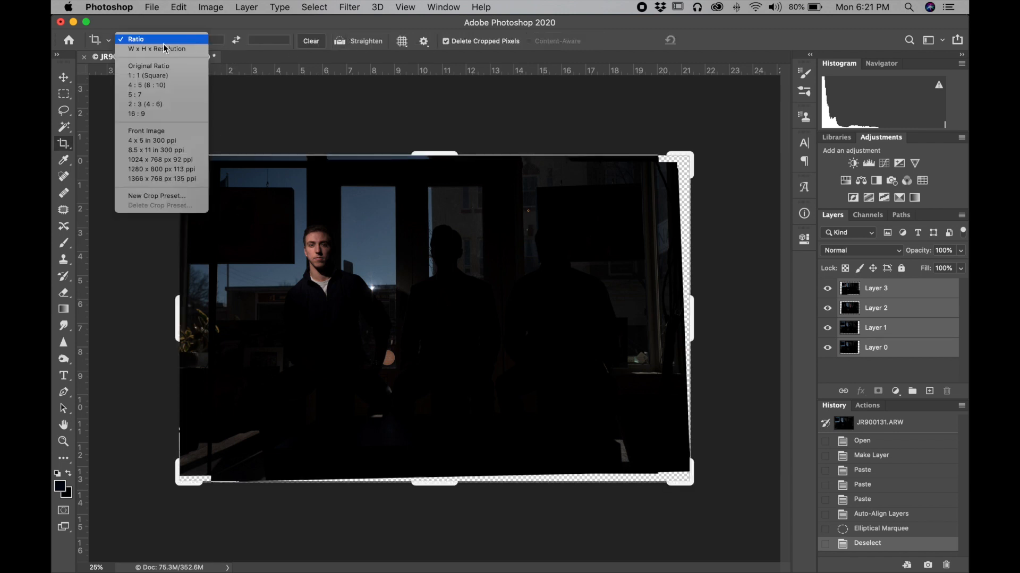
{"action": "left_click", "coordinate": [156, 114]}
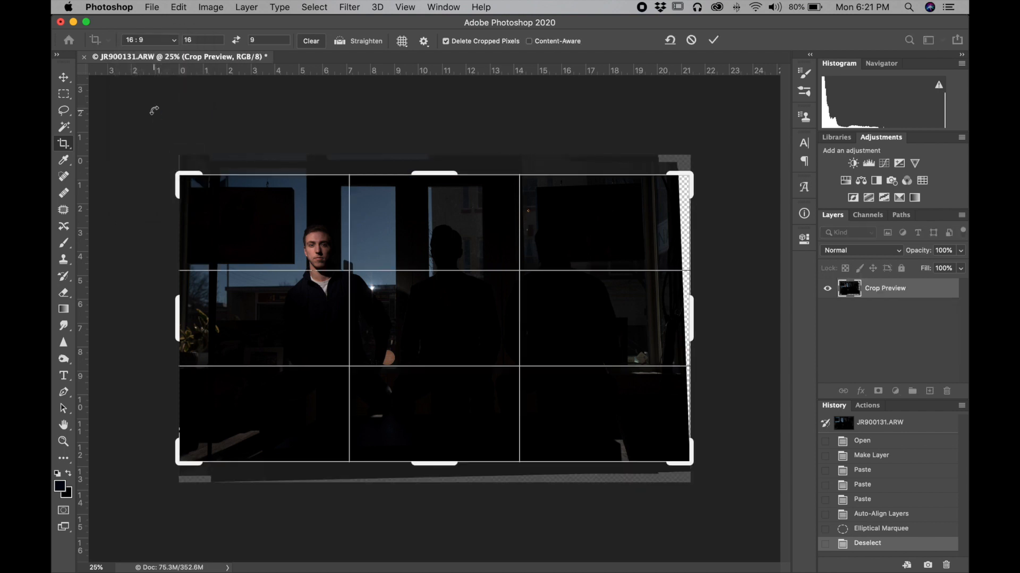
{"action": "left_click_drag", "start_coordinate": [689, 176], "coordinate": [670, 193]}
{"action": "left_click_drag", "start_coordinate": [621, 237], "coordinate": [588, 253]}
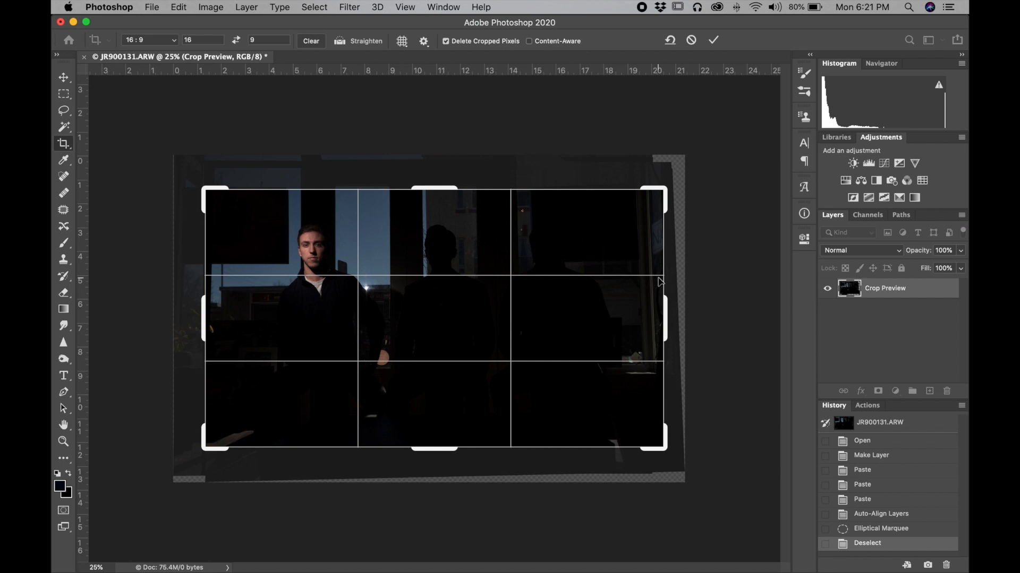
{"action": "key", "text": "Return"}
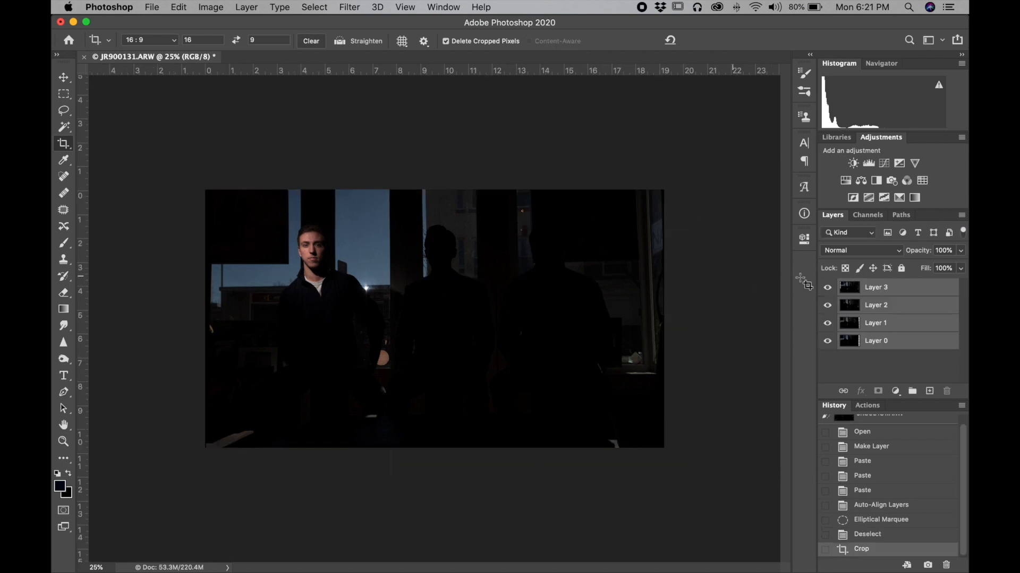
- Hide and show the layers one at a time to examine which man is lit in each and how they align
{"action": "left_click", "coordinate": [826, 288]}
{"action": "left_click", "coordinate": [827, 305]}
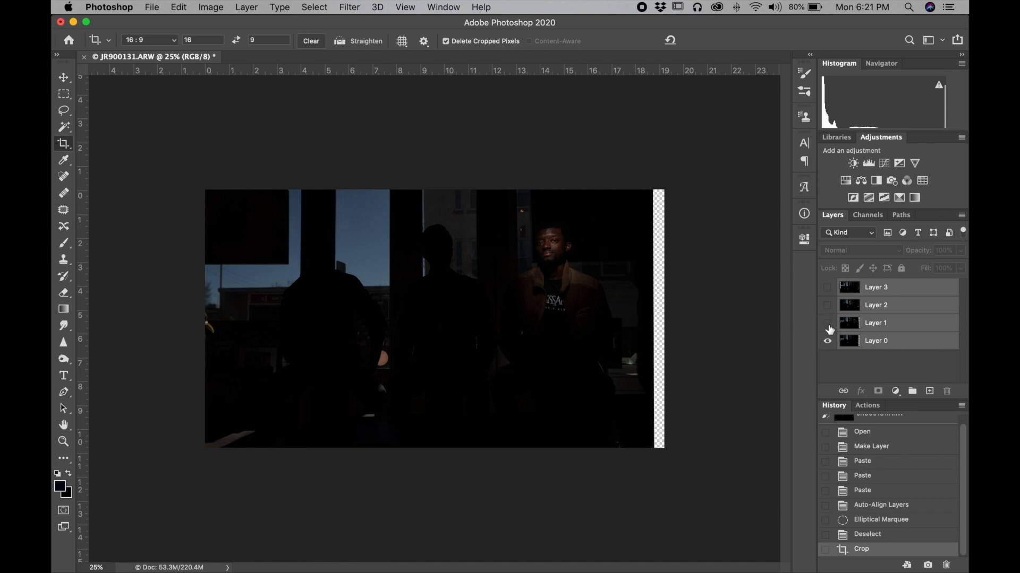
{"action": "left_click", "coordinate": [827, 340]}
{"action": "left_click", "coordinate": [827, 341]}
{"action": "left_click", "coordinate": [826, 323]}
{"action": "left_click", "coordinate": [826, 305]}
{"action": "left_click", "coordinate": [826, 287]}
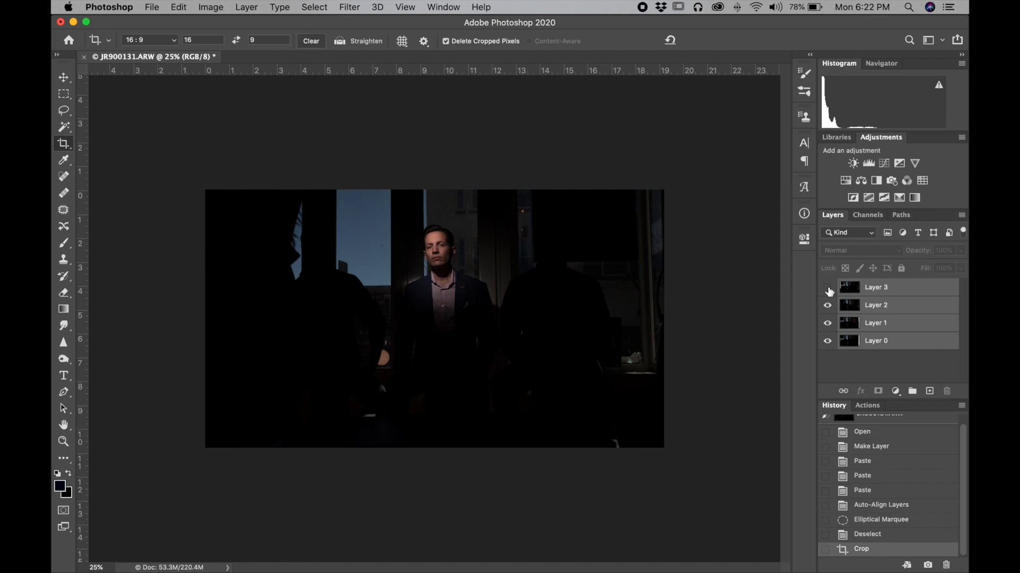
{"action": "left_click", "coordinate": [827, 289]}
{"action": "left_click", "coordinate": [827, 289]}
{"action": "left_click", "coordinate": [828, 288]}
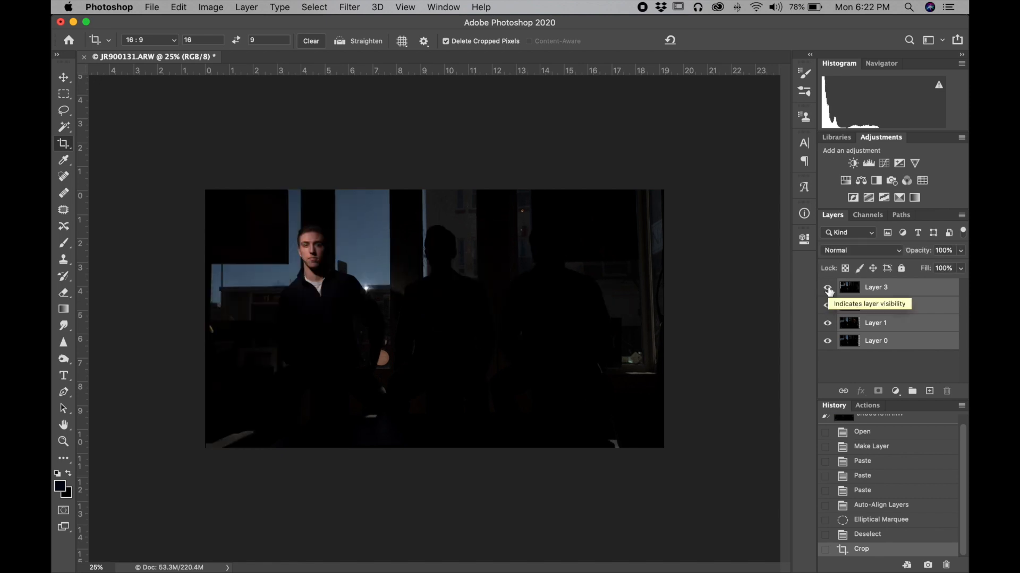
{"action": "left_click", "coordinate": [828, 289]}
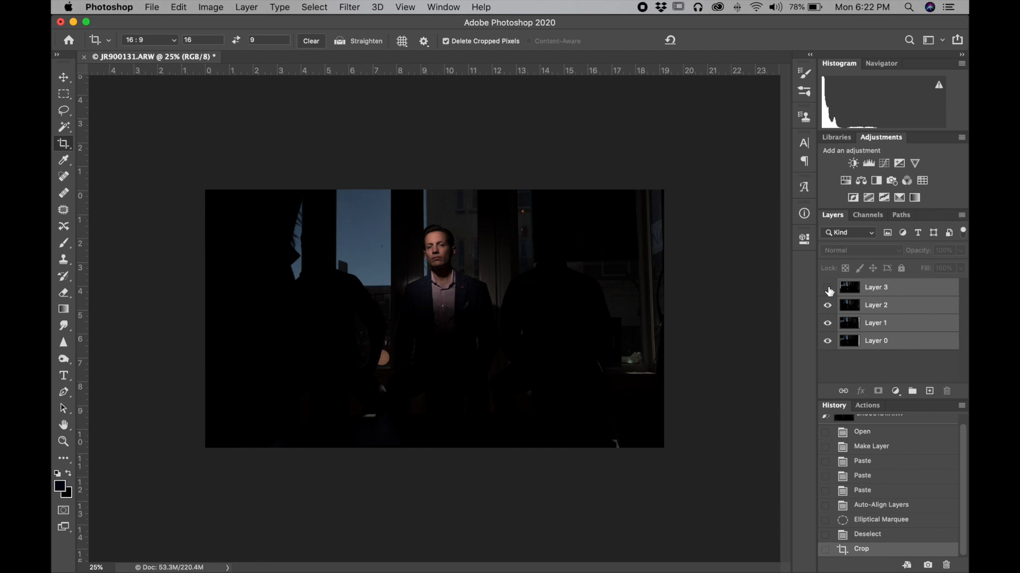
{"action": "left_click", "coordinate": [828, 288]}
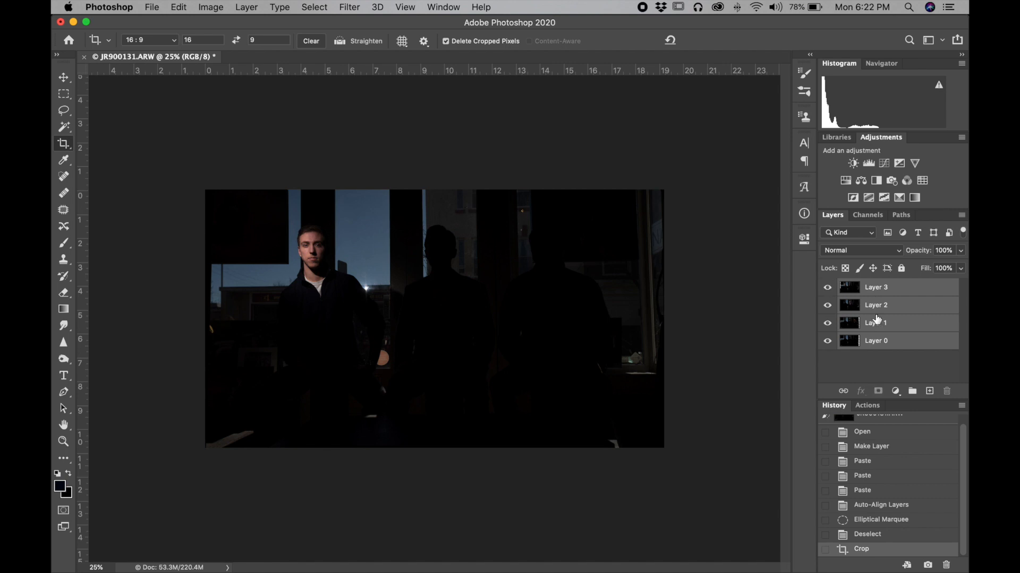
- Add a white layer mask to Layer 3 only
{"action": "left_click", "coordinate": [894, 287]}
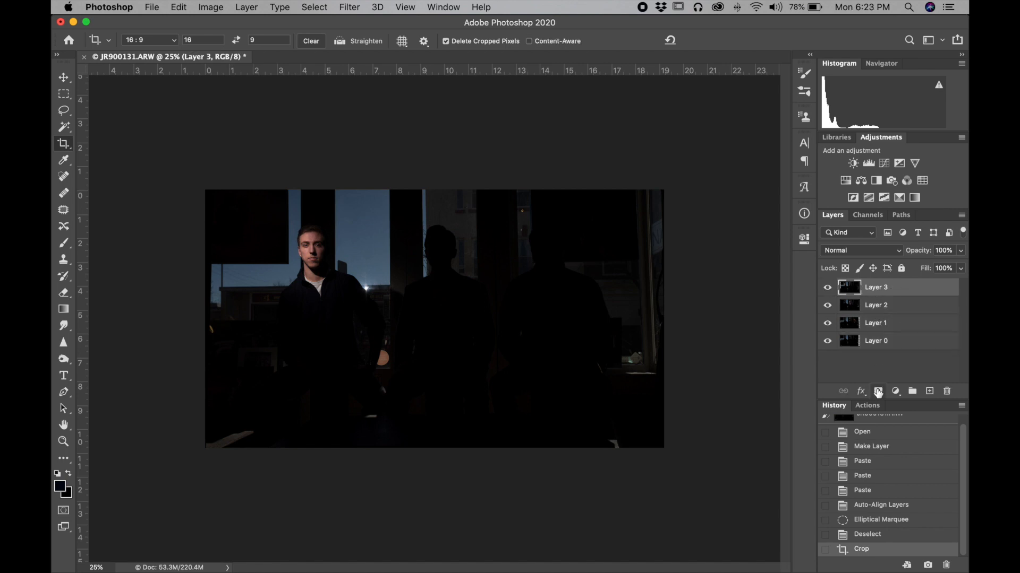
{"action": "left_click", "coordinate": [878, 392]}
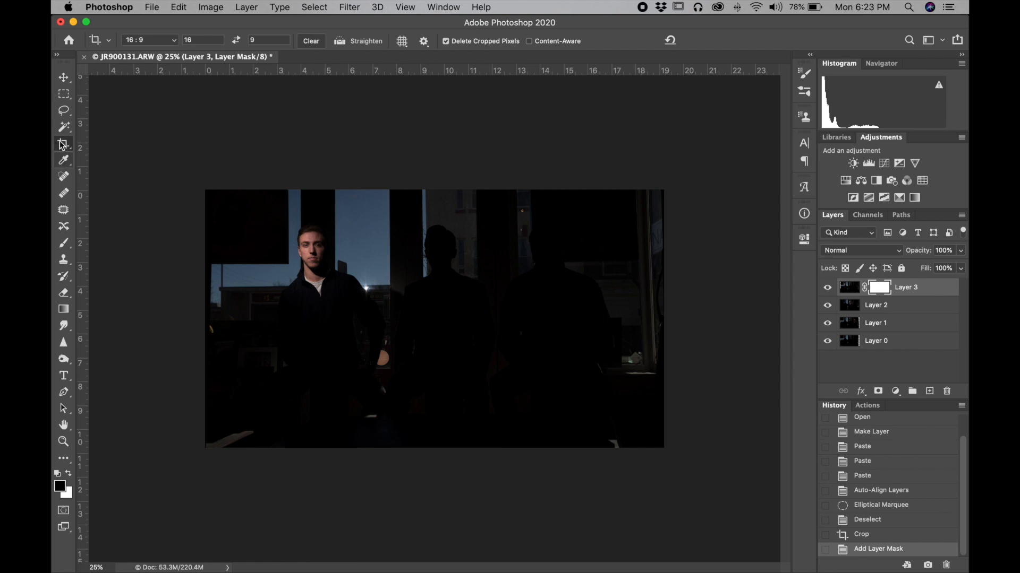
- Fill Layer 3's mask with black at 100% opacity in a rectangle from beside the leftmost man's face to the photo's right edge, and deselect
{"action": "left_click", "coordinate": [64, 95]}
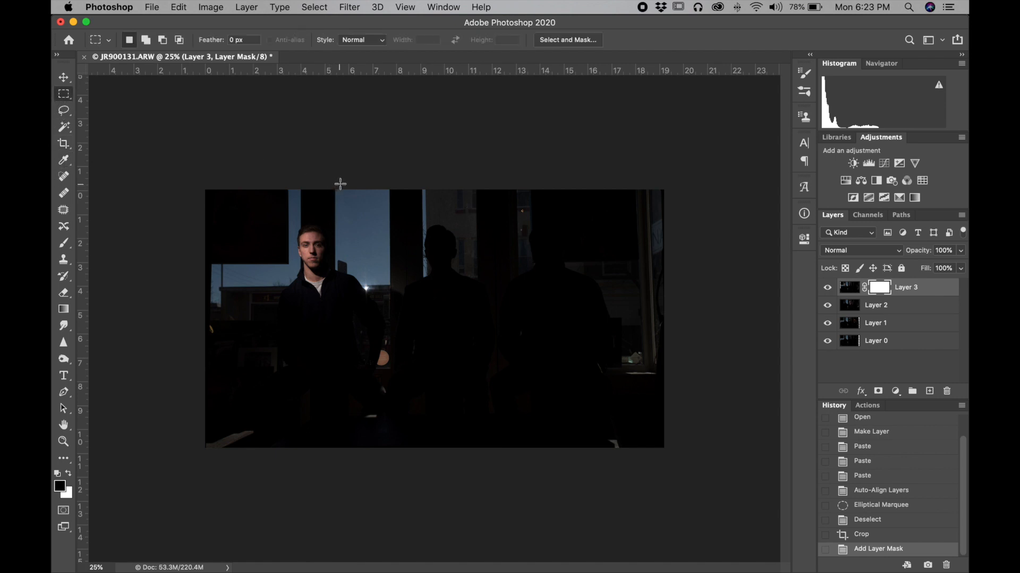
{"action": "left_click_drag", "start_coordinate": [341, 186], "coordinate": [681, 456]}
{"action": "left_click", "coordinate": [178, 7]}
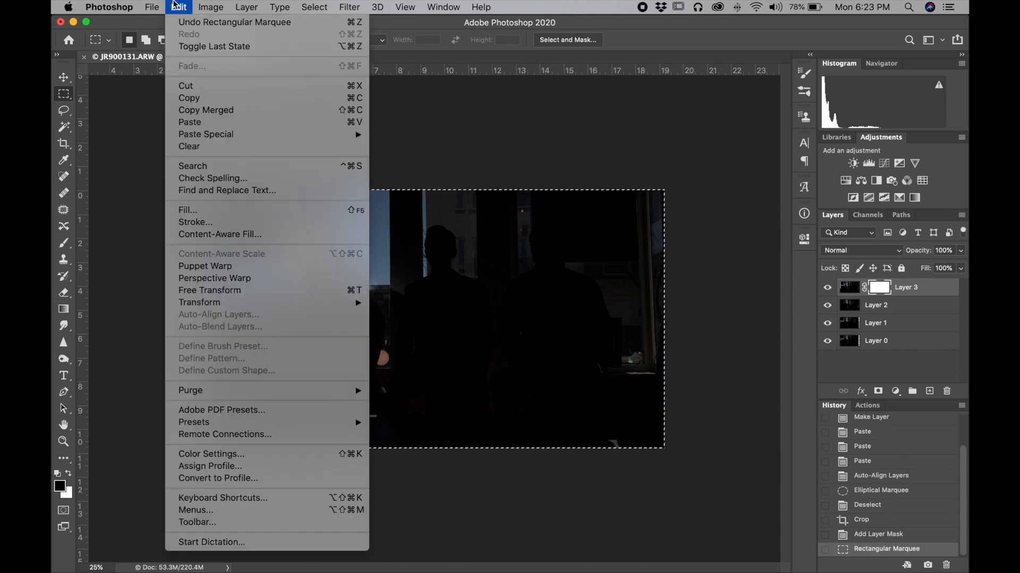
{"action": "left_click", "coordinate": [226, 212]}
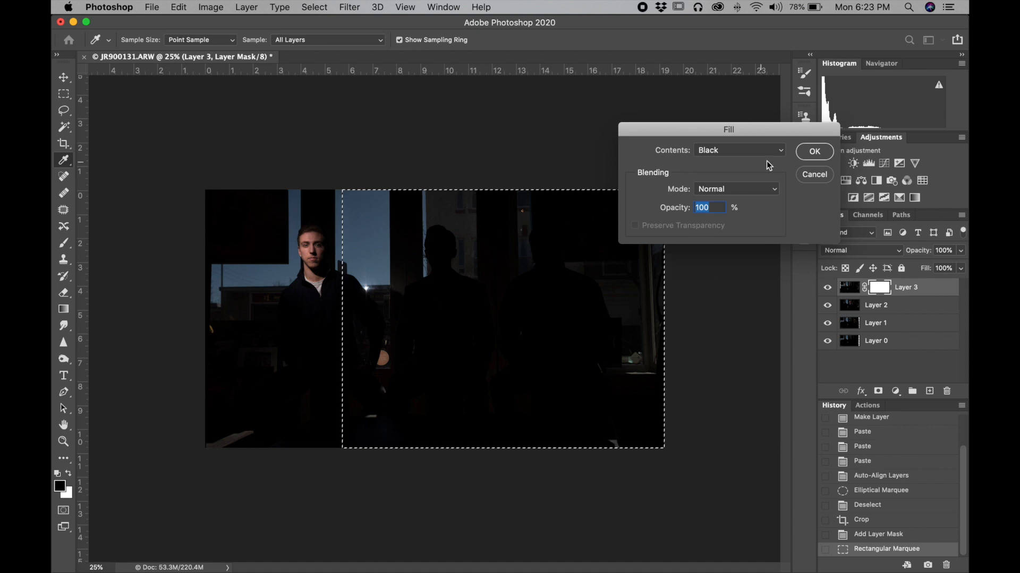
{"action": "left_click", "coordinate": [809, 153]}
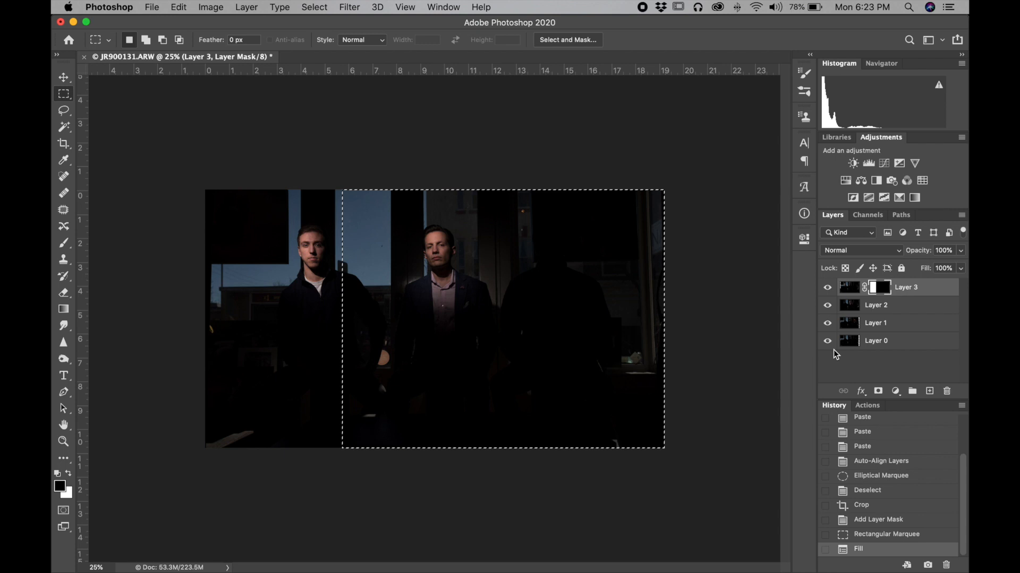
{"action": "key", "text": "super+d"}
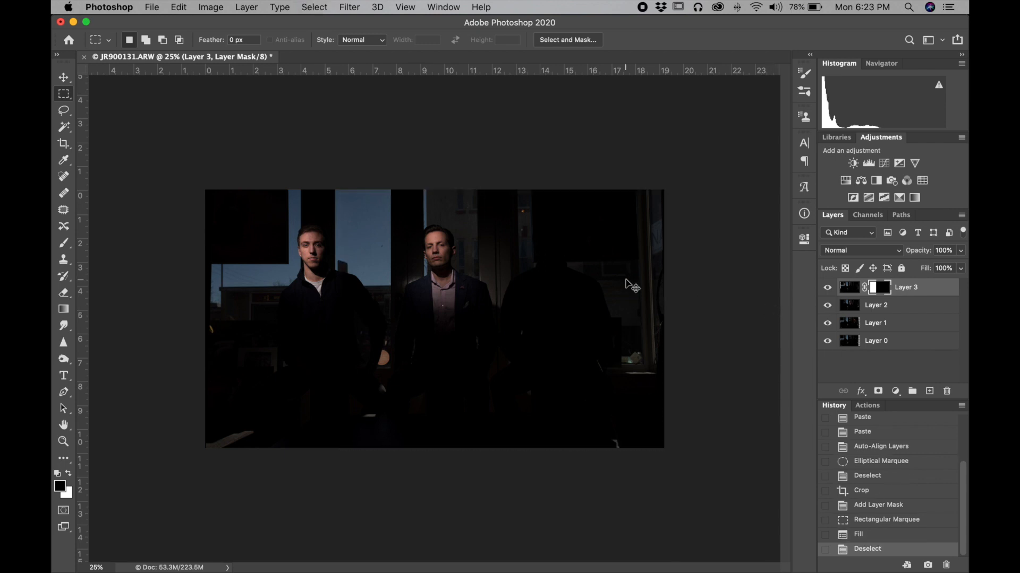
- Inspect the blend between the first two men, and undo the deselection, black fill and rectangular selection on Layer 3's mask
{"action": "key", "text": "super+equal"}
{"action": "key", "text": "super+equal"}
{"action": "scroll", "coordinate": [371, 235], "scroll_direction": "up", "scroll_amount": 3}
{"action": "scroll", "coordinate": [371, 236], "scroll_direction": "left", "scroll_amount": 3}
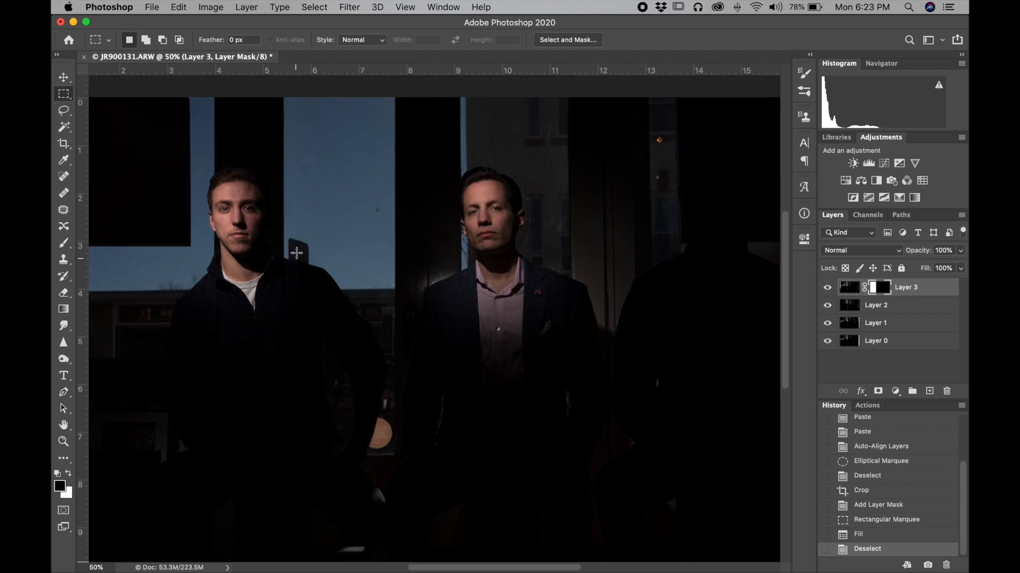
{"action": "scroll", "coordinate": [303, 145], "scroll_direction": "up", "scroll_amount": 3}
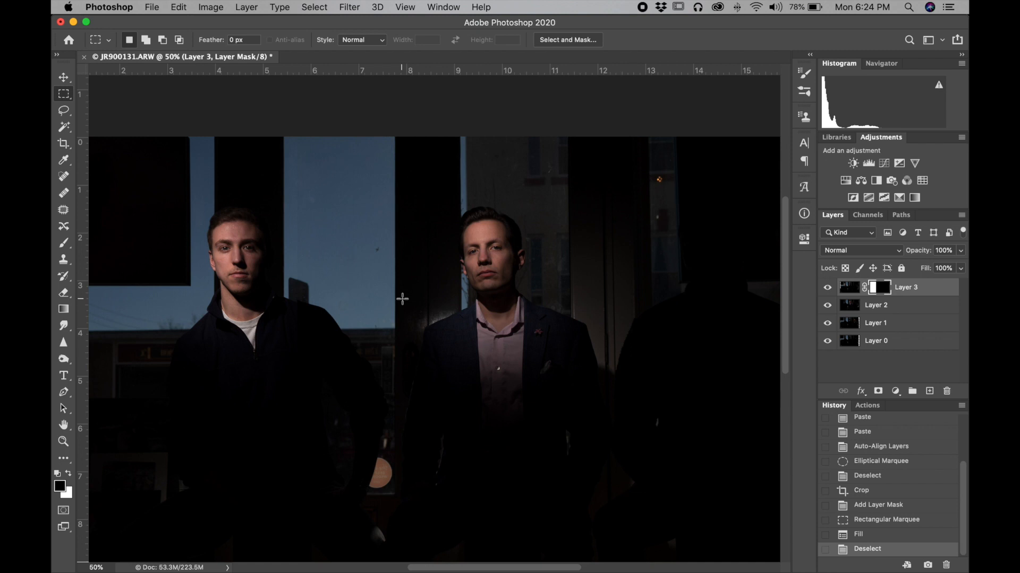
{"action": "key", "text": "super+z"}
{"action": "key", "text": "super+z"}
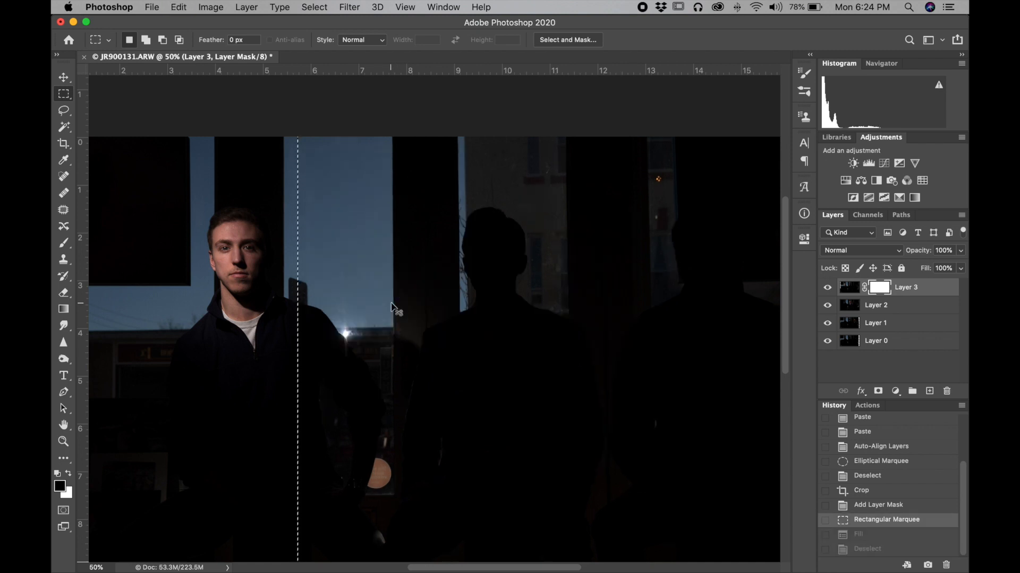
{"action": "key", "text": "super+z"}
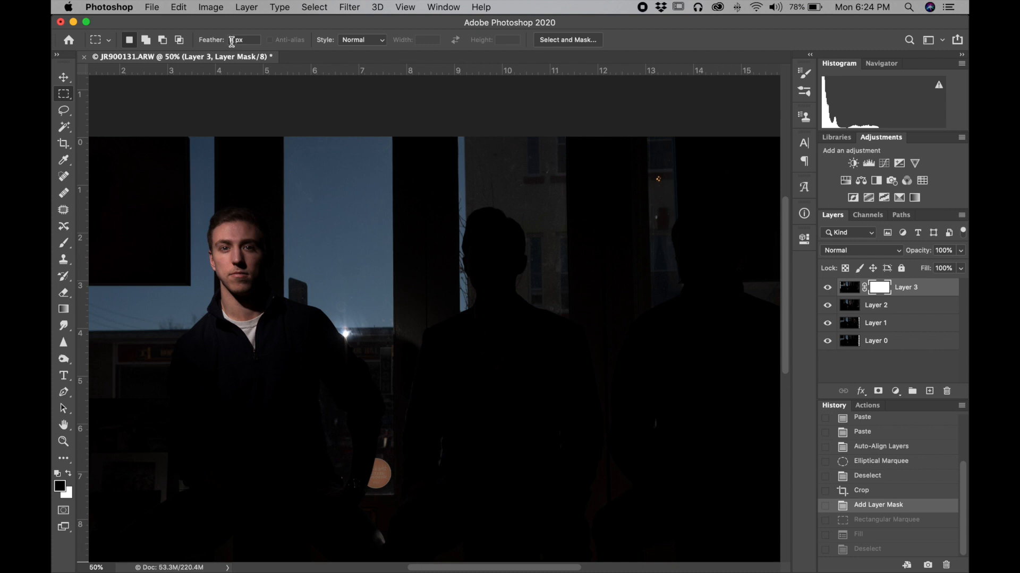
- Set the marquee feather to 10 px and select the full-height area from beside the leftmost man's face to the photo's right edge
{"action": "type", "text": "10"}
{"action": "left_click_drag", "start_coordinate": [296, 131], "coordinate": [667, 540]}
{"action": "key", "text": "super+minus"}
{"action": "key", "text": "super+minus"}
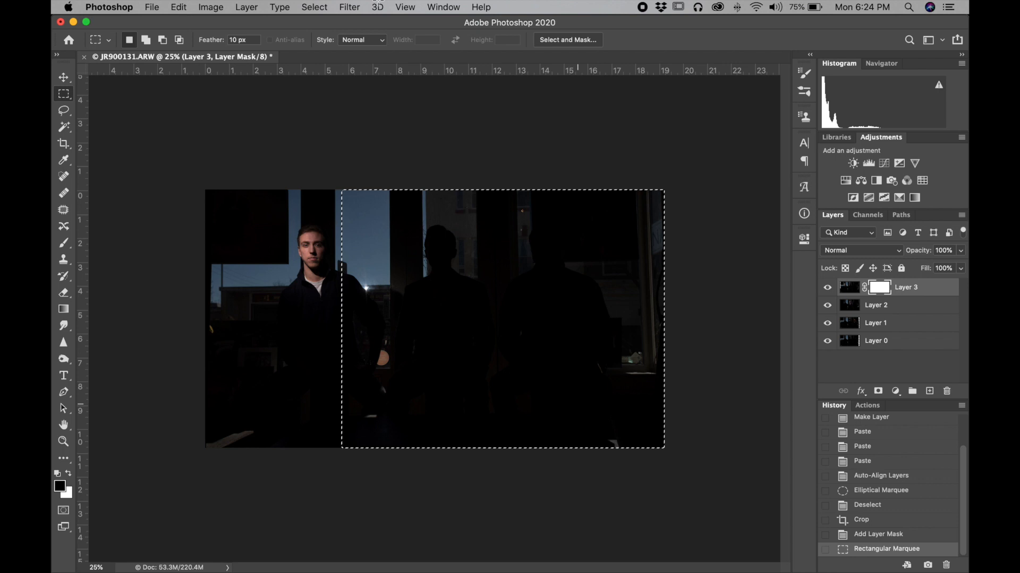
- Fill the selected area of Layer 3's mask with black in Normal mode at 100% opacity, and deselect
{"action": "left_click", "coordinate": [211, 6]}
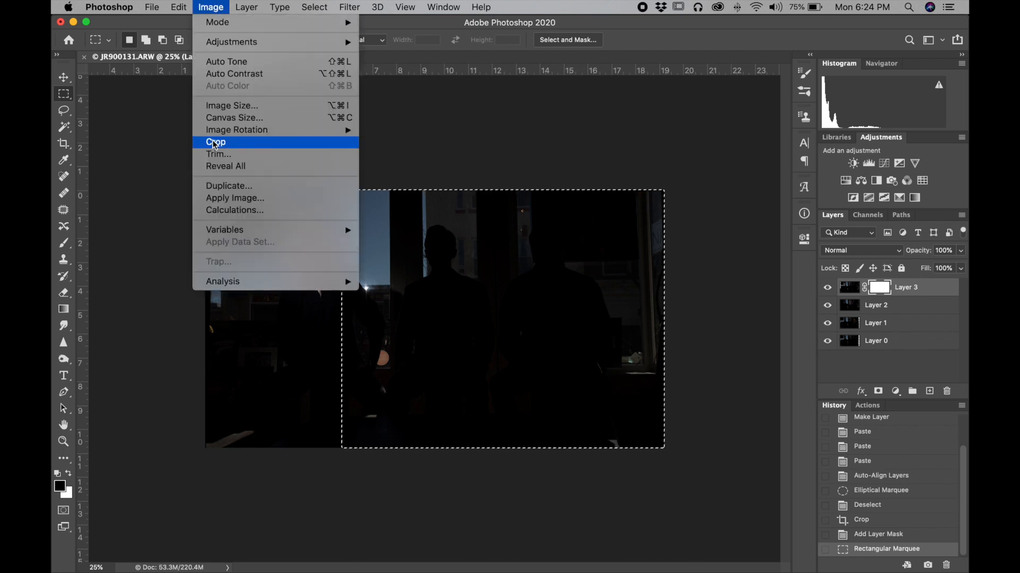
{"action": "mouse_move", "coordinate": [183, 7]}
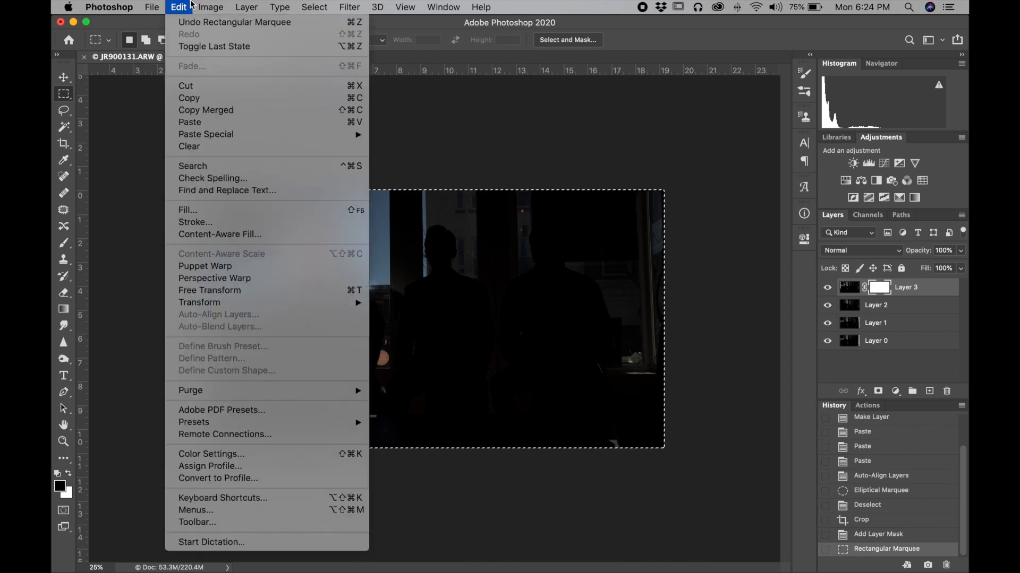
{"action": "left_click", "coordinate": [191, 210]}
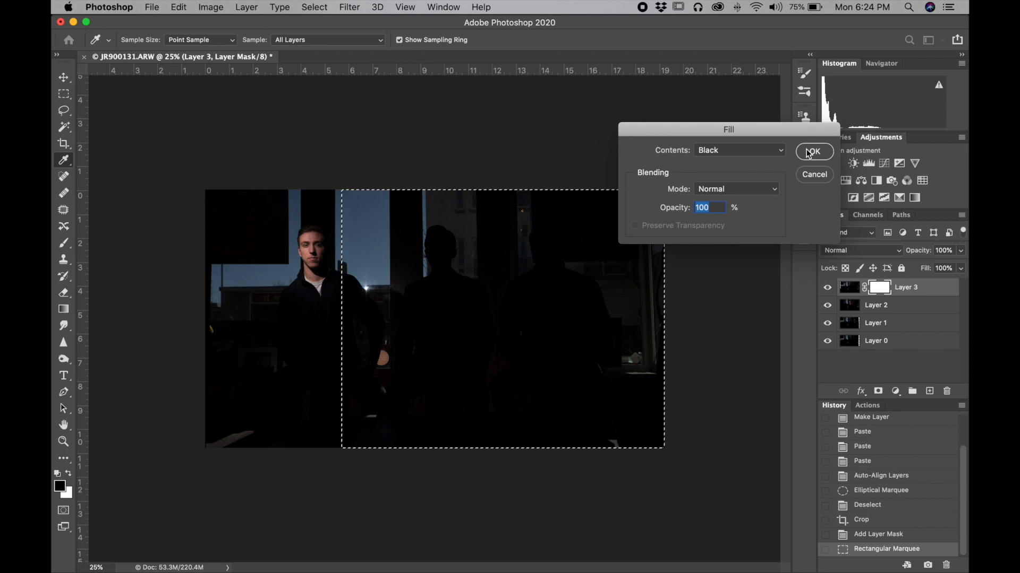
{"action": "left_click", "coordinate": [808, 152]}
{"action": "key", "text": "super+d"}
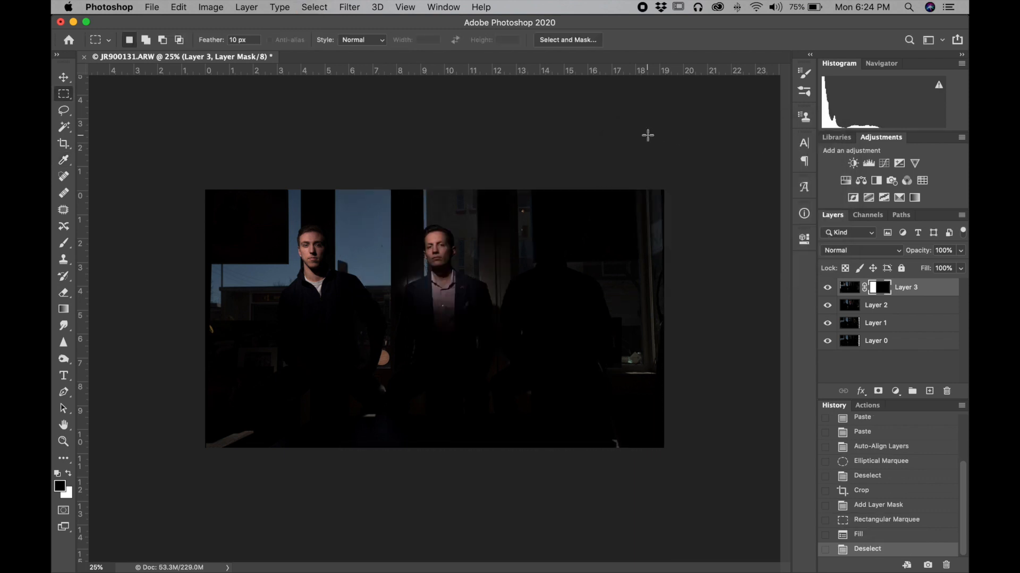
- Examine the seam between the first two men up close, comparing the composite with Layer 3 hidden and shown
{"action": "key", "text": "super+equal"}
{"action": "key", "text": "super+equal"}
{"action": "key", "text": "super+equal"}
{"action": "scroll", "coordinate": [357, 263], "scroll_direction": "up", "scroll_amount": 5}
{"action": "scroll", "coordinate": [358, 263], "scroll_direction": "left", "scroll_amount": 3}
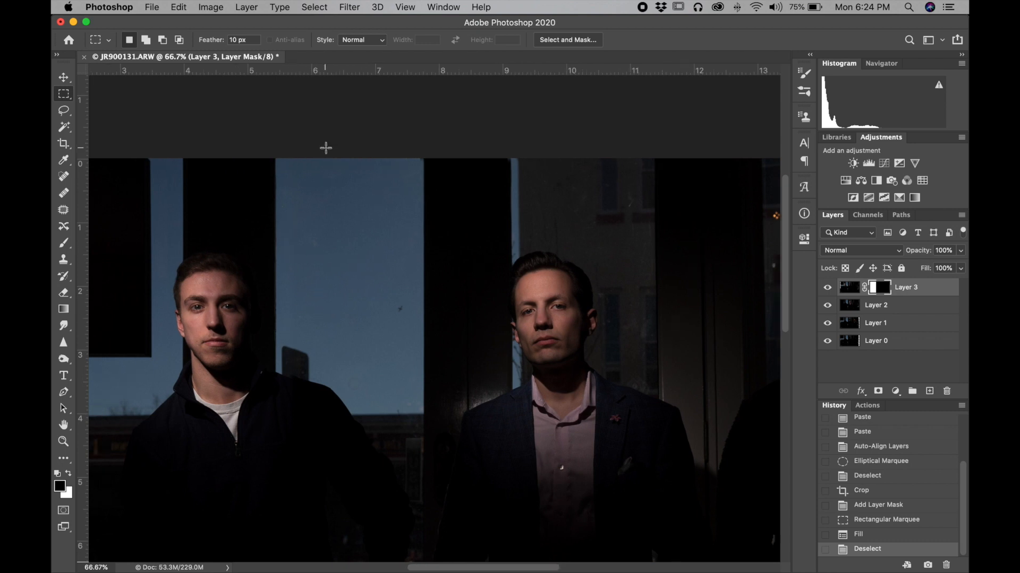
{"action": "left_click", "coordinate": [827, 288]}
{"action": "left_click", "coordinate": [828, 288]}
{"action": "left_click", "coordinate": [827, 289]}
{"action": "left_click", "coordinate": [827, 289]}
{"action": "left_click", "coordinate": [826, 289]}
{"action": "left_click", "coordinate": [827, 288]}
- Nudge Layer 3's image slightly upward and check its alignment by hiding and showing the layer
{"action": "key", "text": "v"}
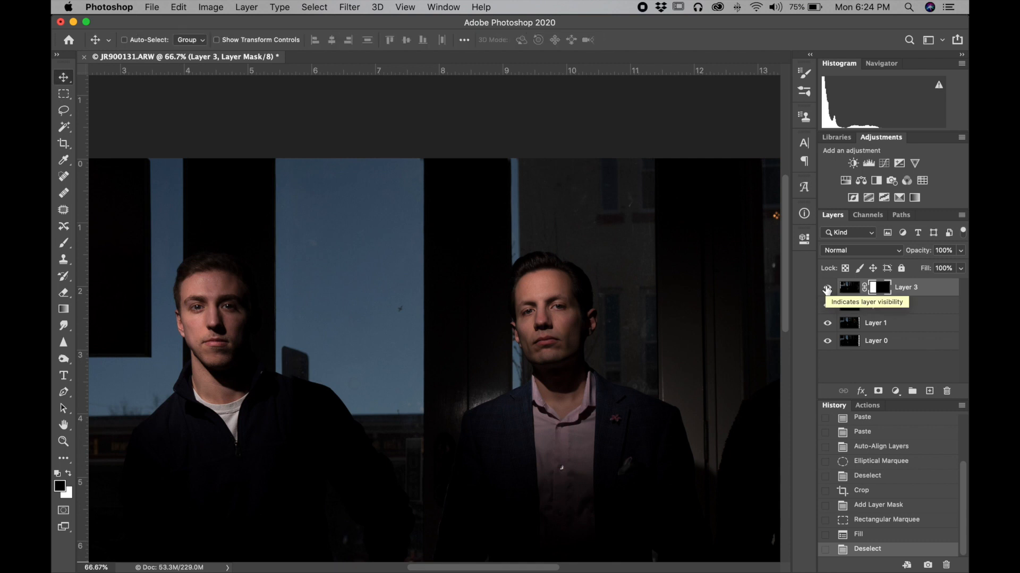
{"action": "left_click", "coordinate": [849, 292]}
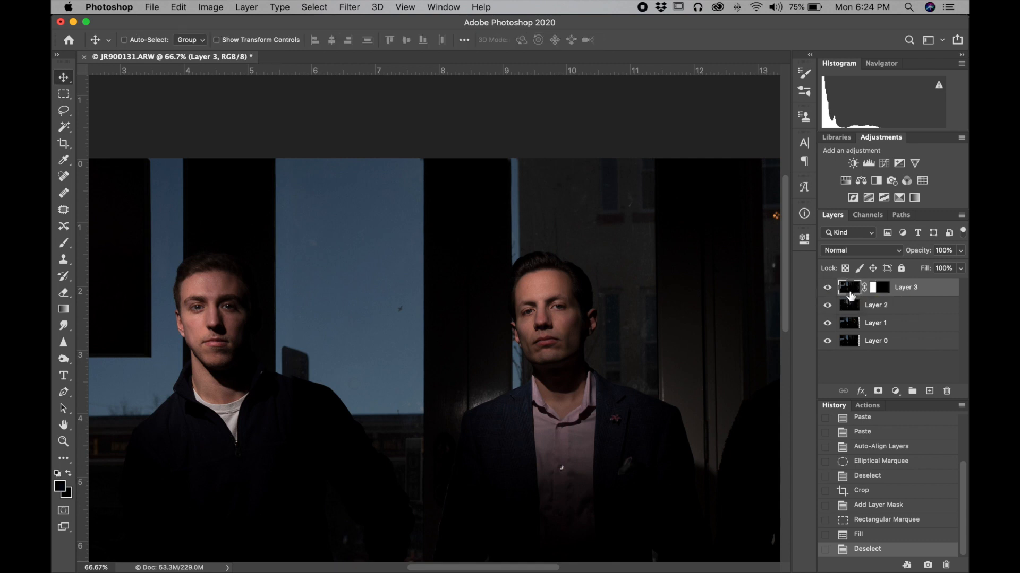
{"action": "key", "text": "Up"}
{"action": "key", "text": "Up"}
{"action": "key", "text": "Up"}
{"action": "key", "text": "Up"}
{"action": "key", "text": "Up"}
{"action": "key", "text": "Up"}
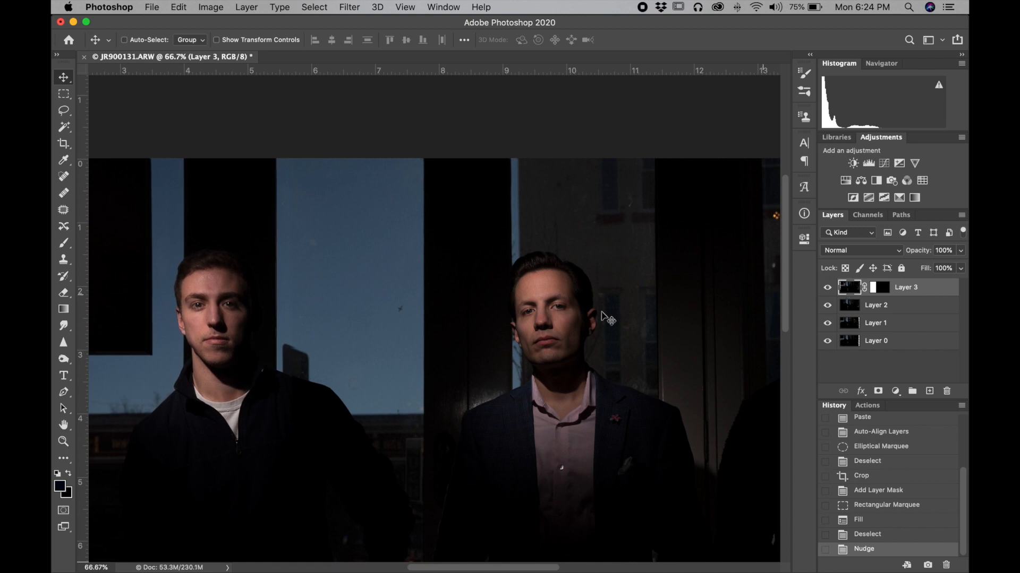
{"action": "left_click", "coordinate": [829, 289]}
{"action": "left_click", "coordinate": [829, 288]}
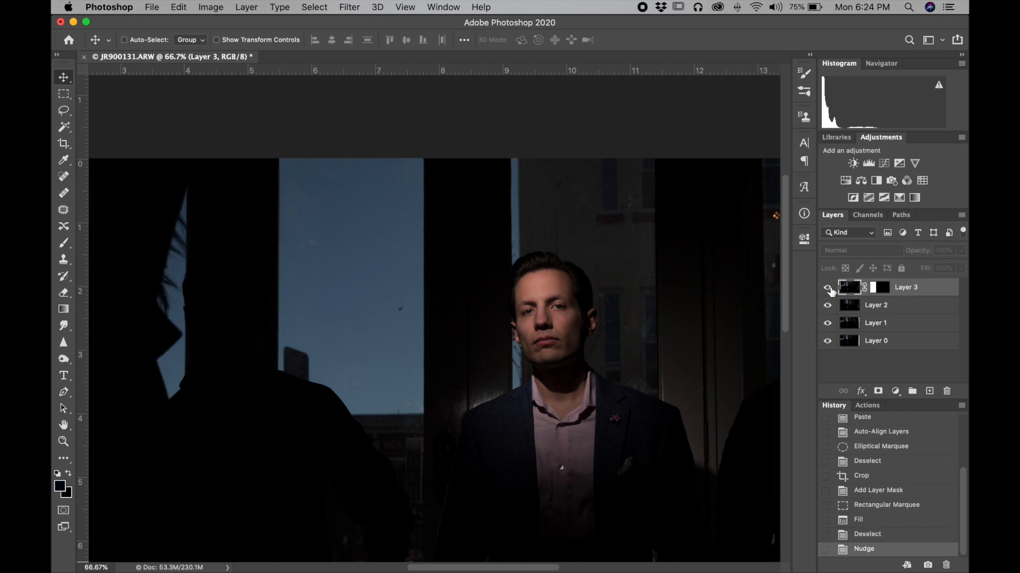
- Retouch Layer 3's mask with 60 px black and white brush strokes around the dark post above the leftmost man's shoulder, and compare the blend
{"action": "left_click", "coordinate": [878, 288]}
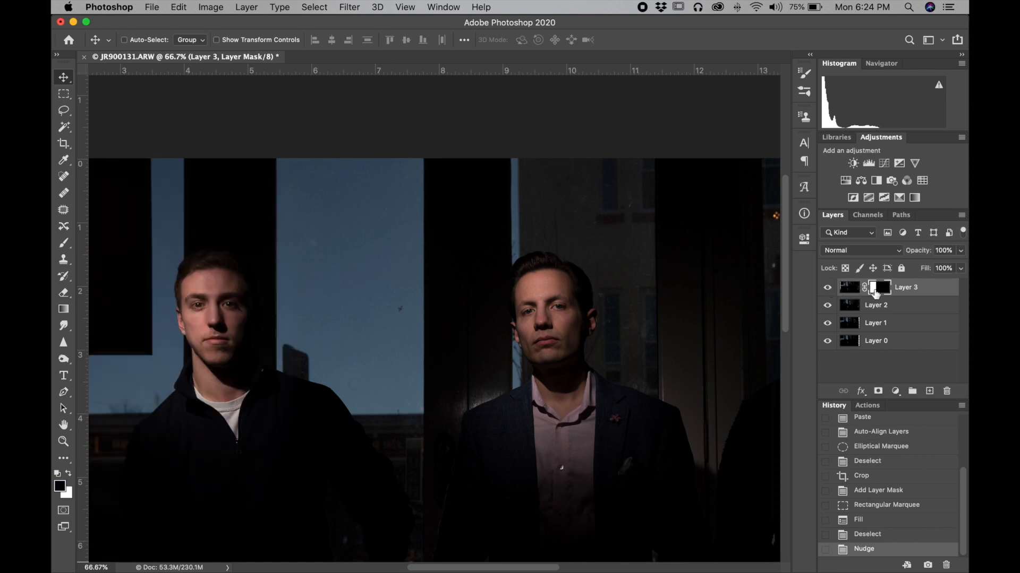
{"action": "left_click", "coordinate": [64, 243]}
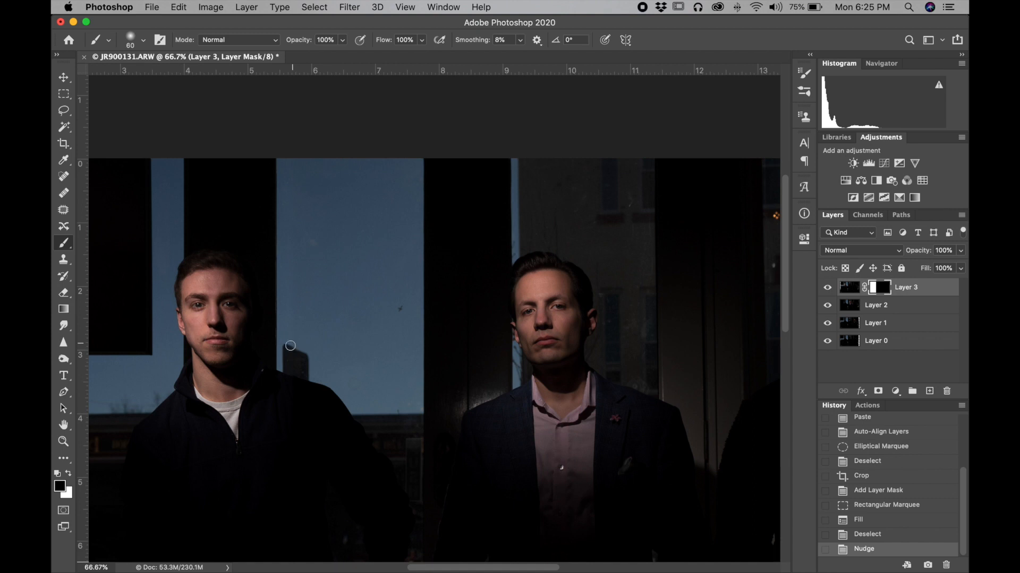
{"action": "left_click", "coordinate": [285, 348]}
{"action": "key", "text": "x"}
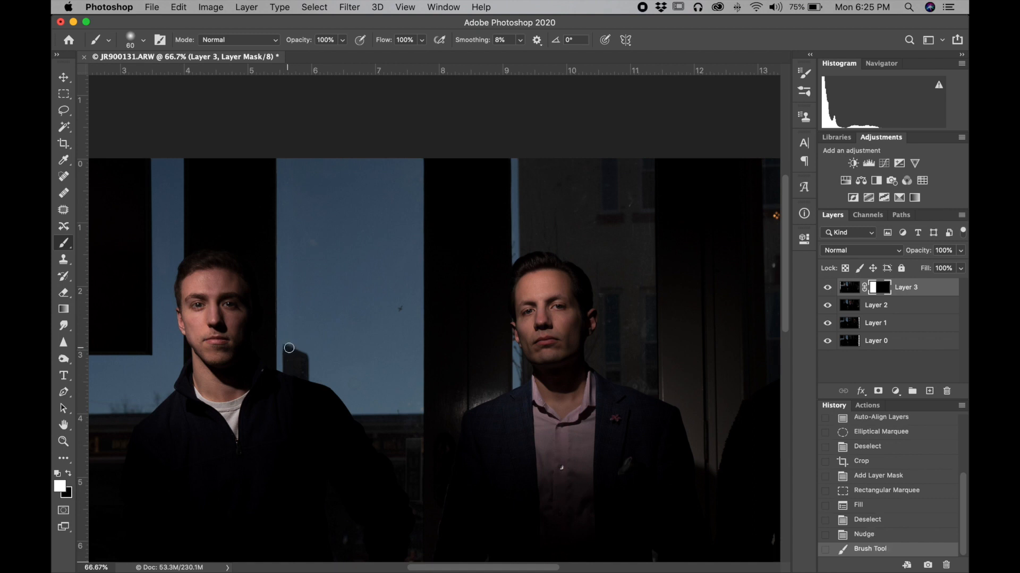
{"action": "left_click", "coordinate": [305, 353]}
{"action": "key", "text": "x"}
{"action": "key", "text": "x"}
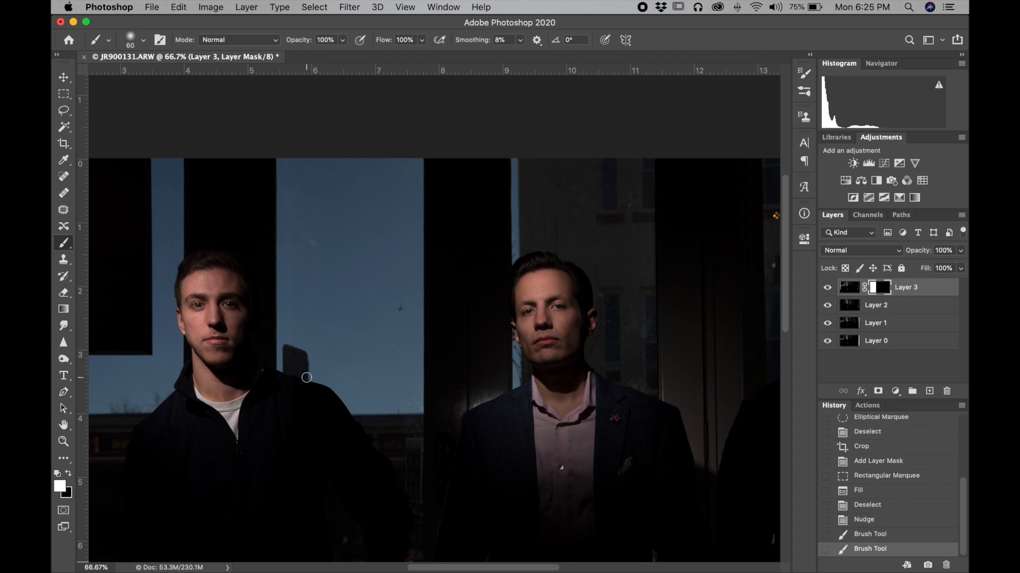
{"action": "left_click_drag", "start_coordinate": [309, 375], "coordinate": [315, 340]}
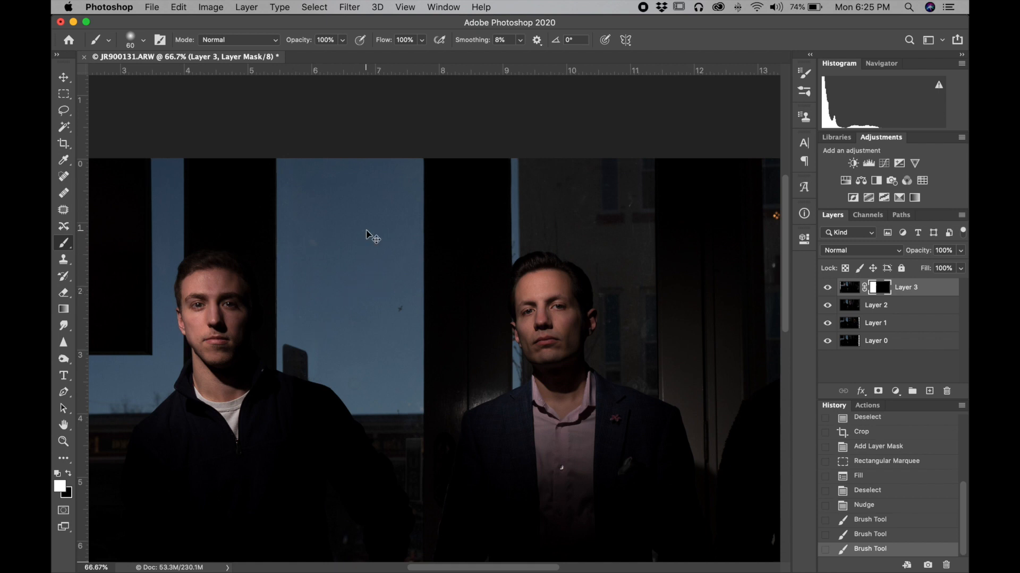
{"action": "key", "text": "super+minus"}
{"action": "key", "text": "super+minus"}
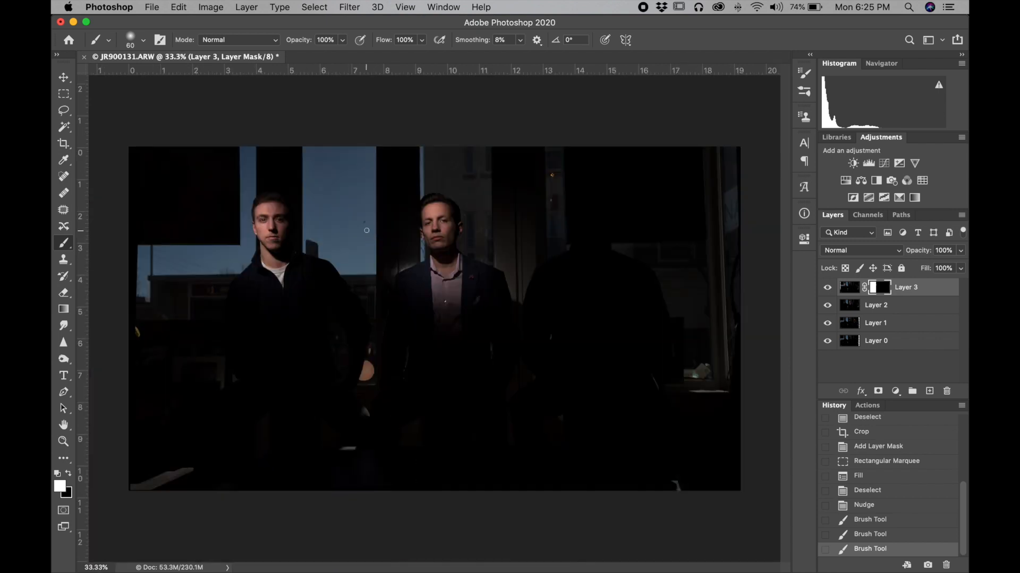
{"action": "left_click", "coordinate": [828, 288]}
{"action": "left_click", "coordinate": [828, 288]}
- Compare Layer 2 hidden and shown against the layers below, and add a white layer mask to it
{"action": "left_click", "coordinate": [882, 307]}
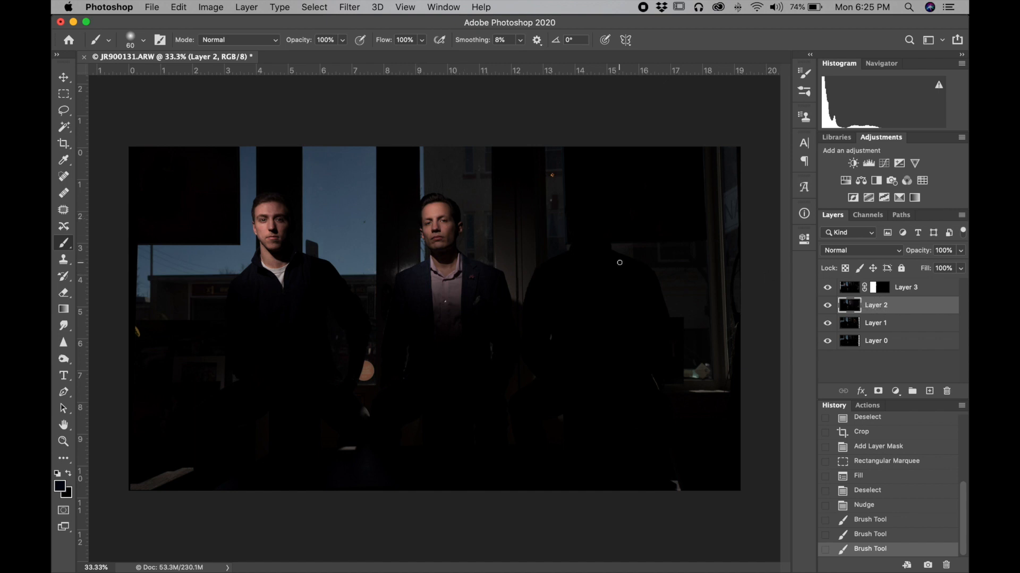
{"action": "left_click", "coordinate": [827, 306]}
{"action": "left_click", "coordinate": [826, 306]}
{"action": "left_click", "coordinate": [826, 306]}
{"action": "left_click", "coordinate": [827, 306]}
{"action": "left_click", "coordinate": [827, 305]}
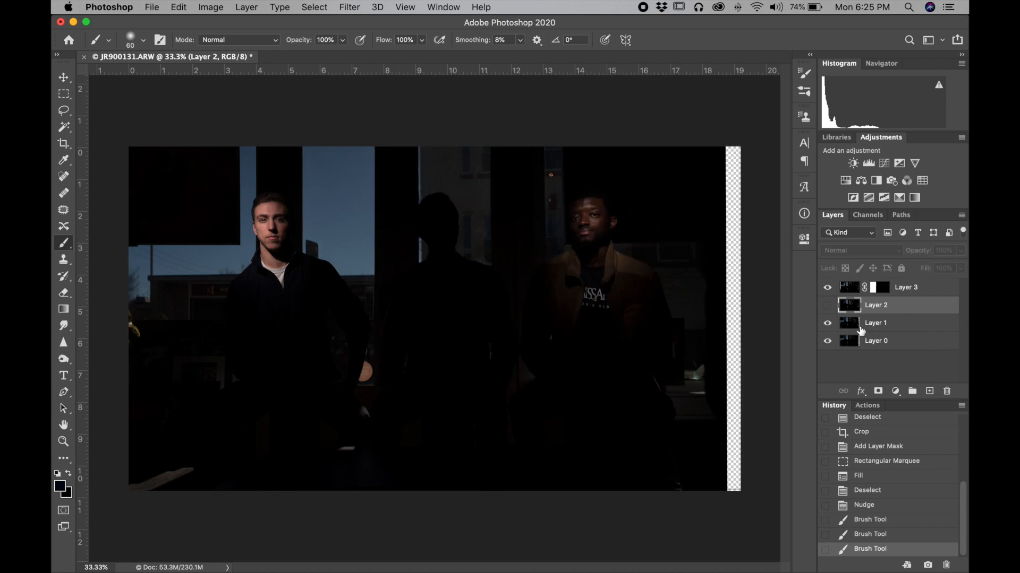
{"action": "left_click", "coordinate": [827, 306]}
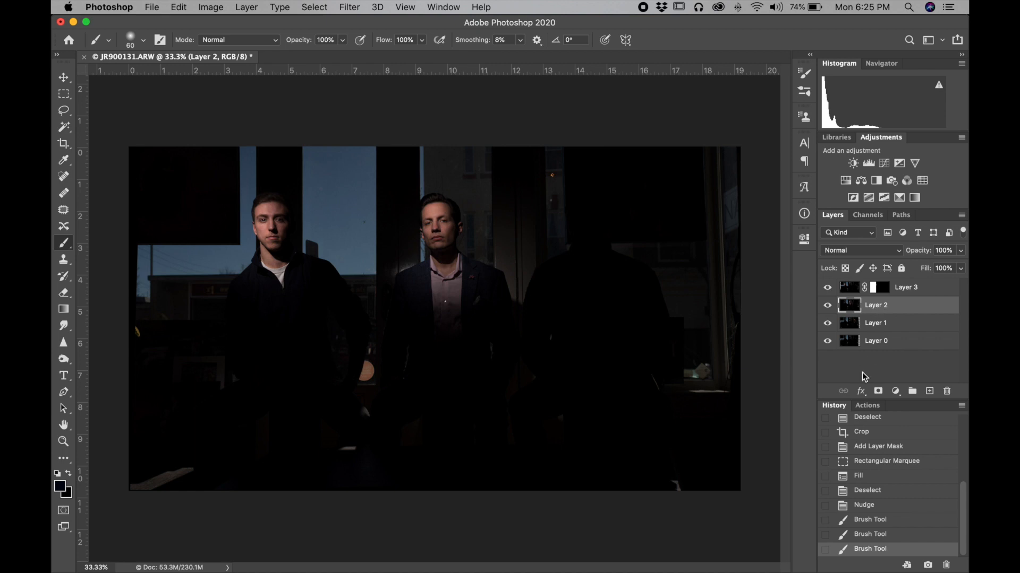
{"action": "left_click", "coordinate": [879, 391]}
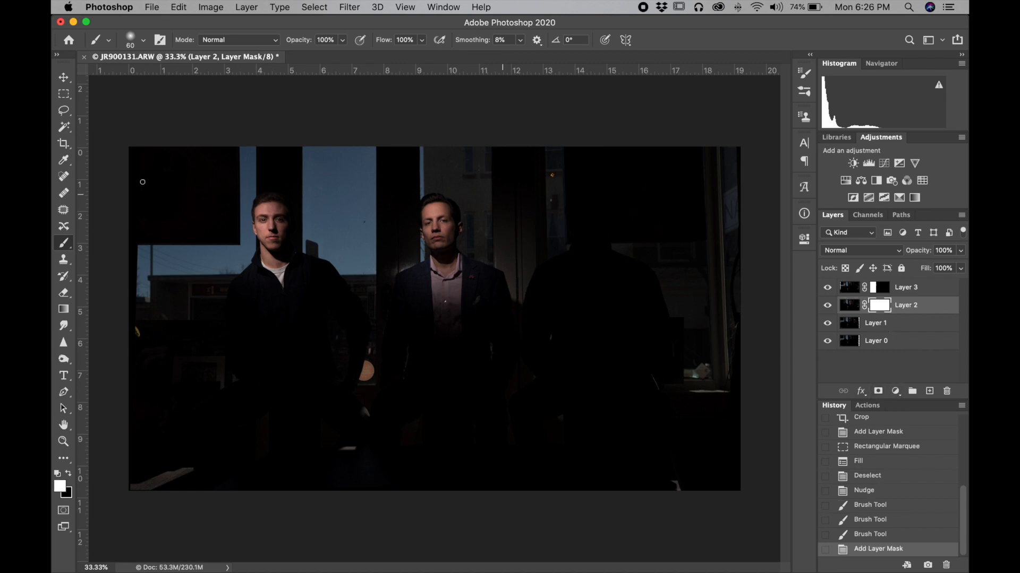
- Marquee the full-height area from beside the second man's face to the photo's right edge, keeping the 10 px feather
{"action": "left_click", "coordinate": [64, 96]}
{"action": "left_click", "coordinate": [97, 95]}
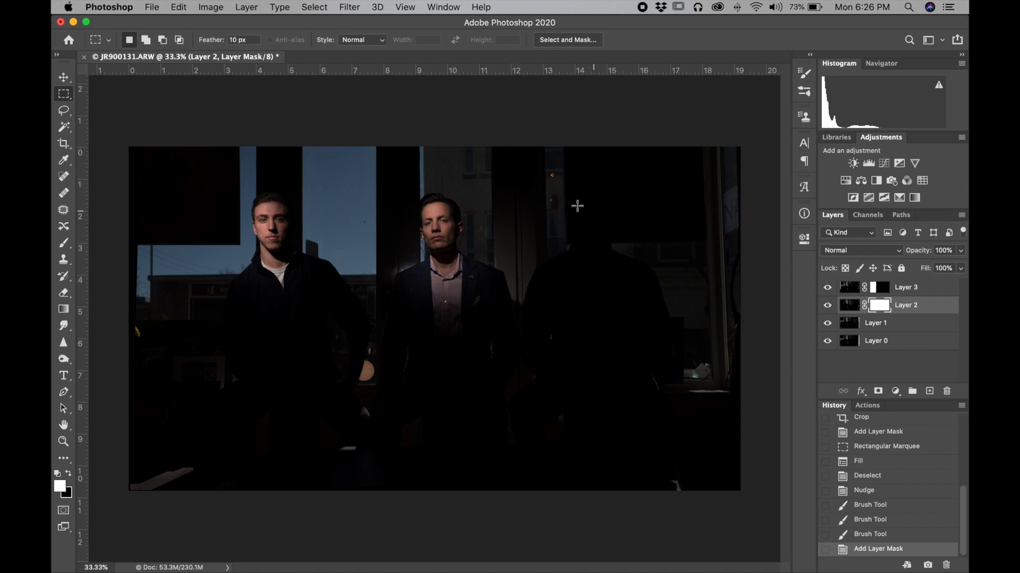
{"action": "left_click", "coordinate": [824, 311], "text": "alt"}
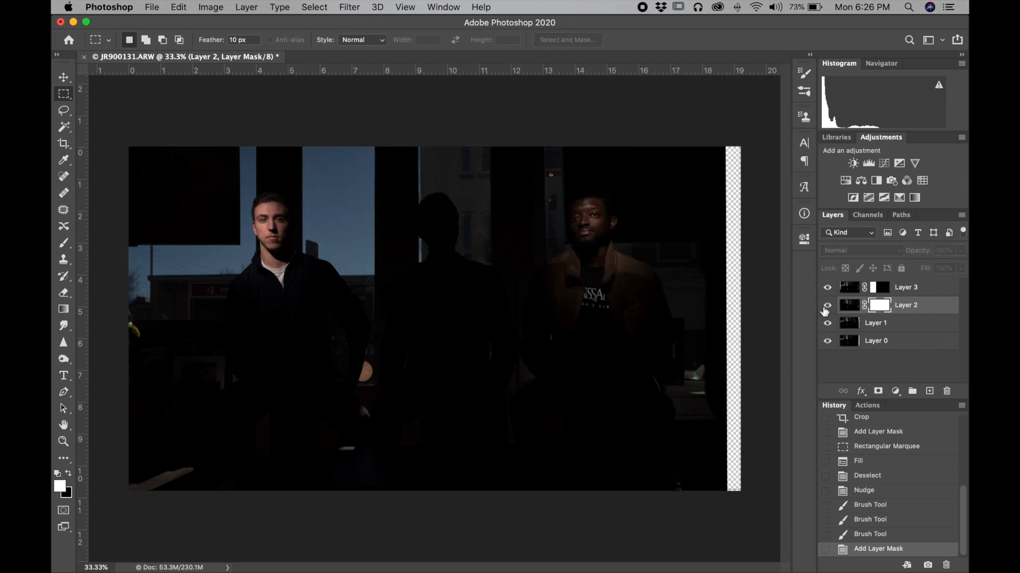
{"action": "left_click", "coordinate": [824, 311], "text": "alt"}
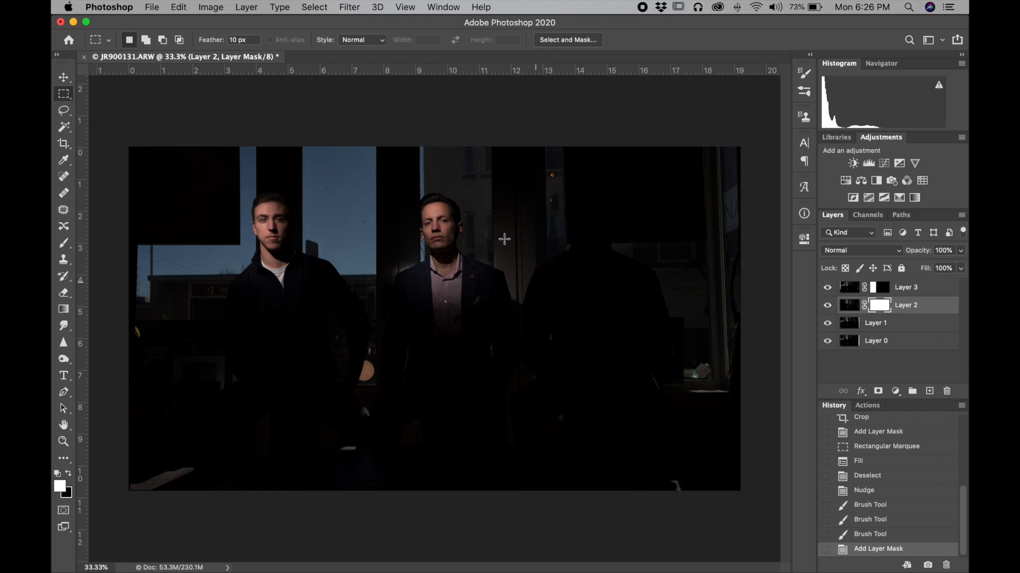
{"action": "left_click", "coordinate": [827, 305]}
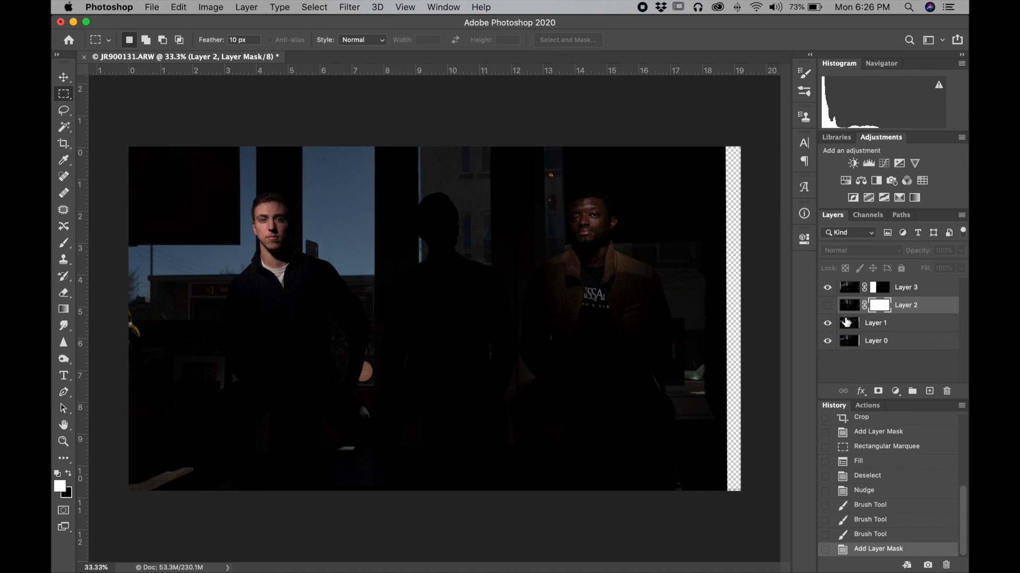
{"action": "left_click", "coordinate": [828, 306]}
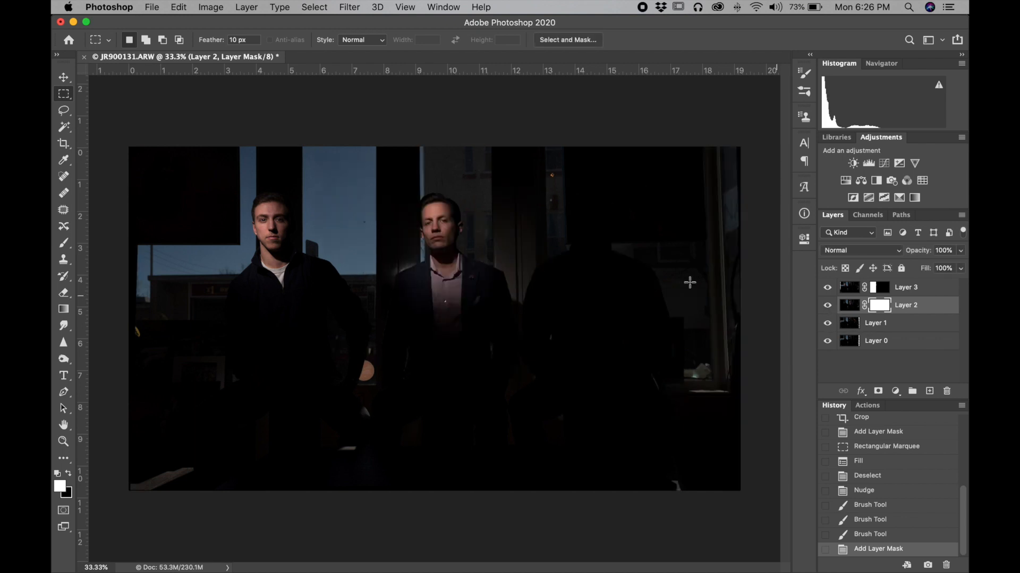
{"action": "left_click_drag", "start_coordinate": [483, 137], "coordinate": [741, 492]}
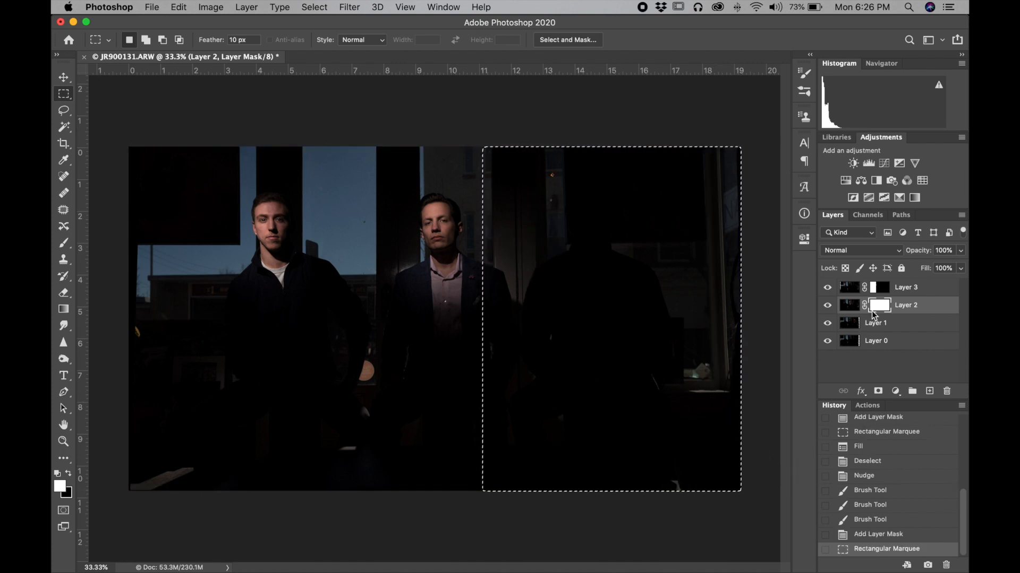
- Fill the selected area of Layer 2's mask with black in Normal mode at 100% opacity, and deselect
{"action": "left_click", "coordinate": [179, 7]}
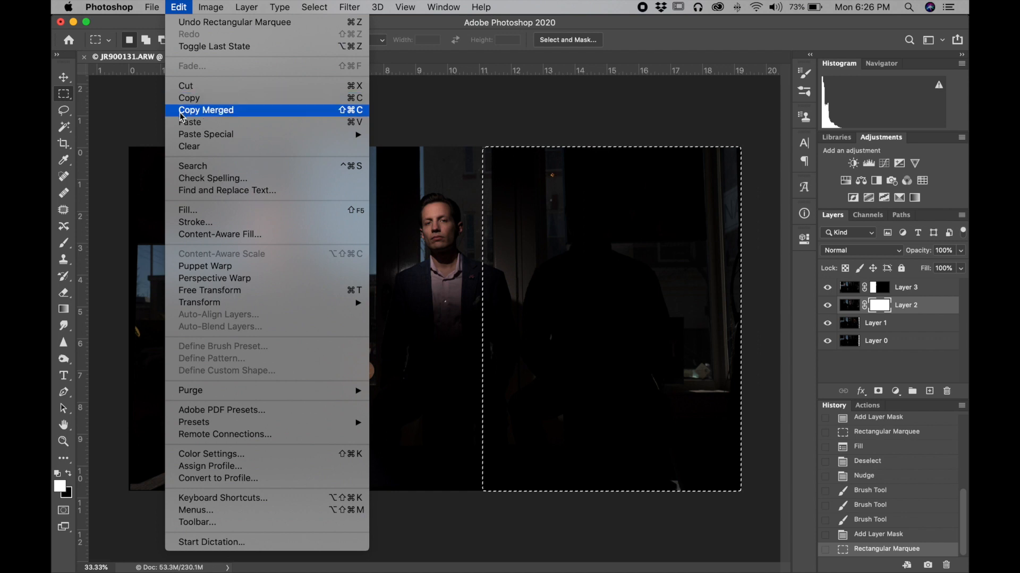
{"action": "left_click", "coordinate": [191, 209]}
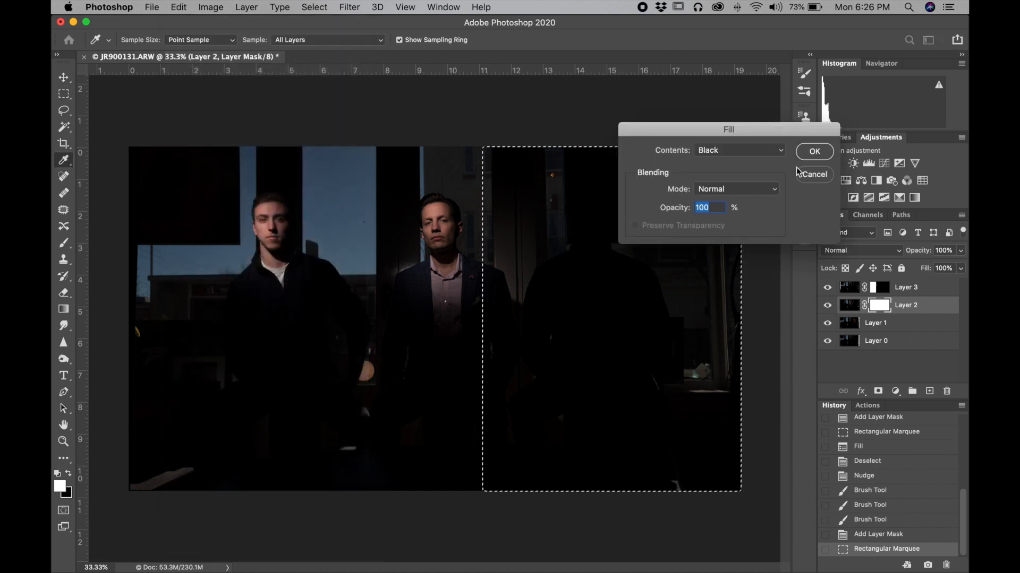
{"action": "left_click", "coordinate": [807, 155]}
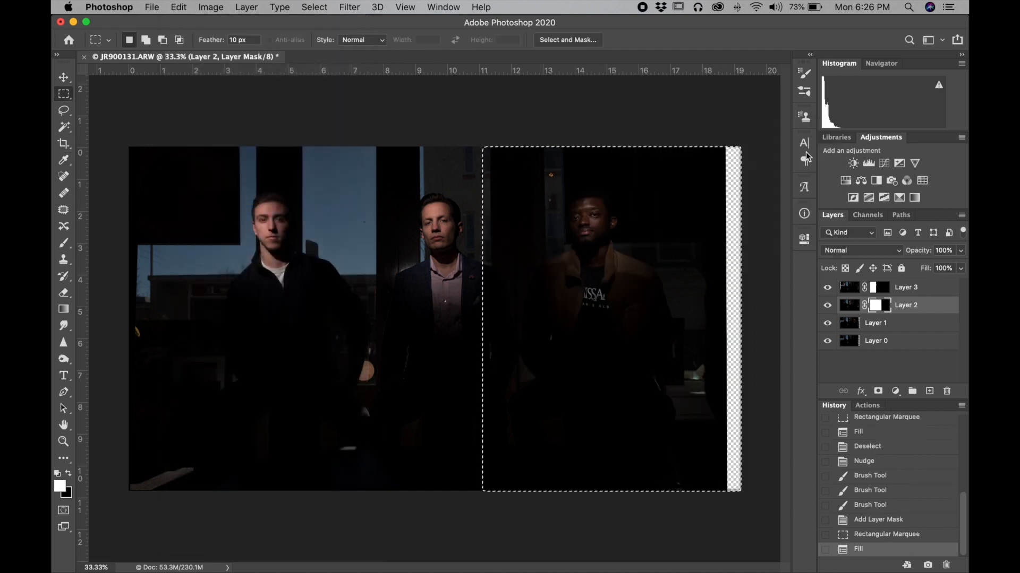
{"action": "key", "text": "super+d"}
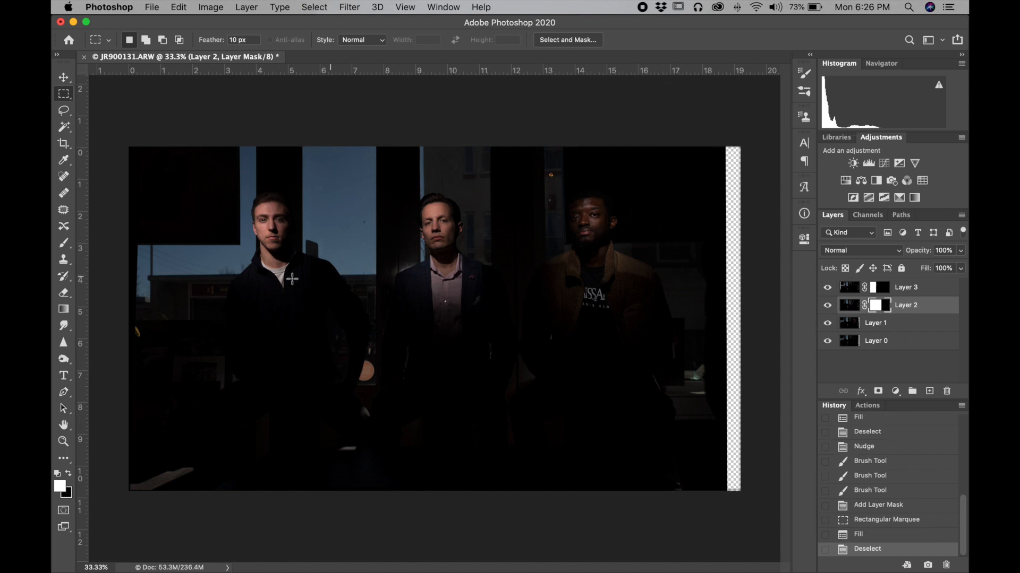
- Refine Layer 2's mask with 80 px white and black brush strokes beside the second man's neck and shoulder, facing the leftmost man
{"action": "left_click", "coordinate": [63, 243]}
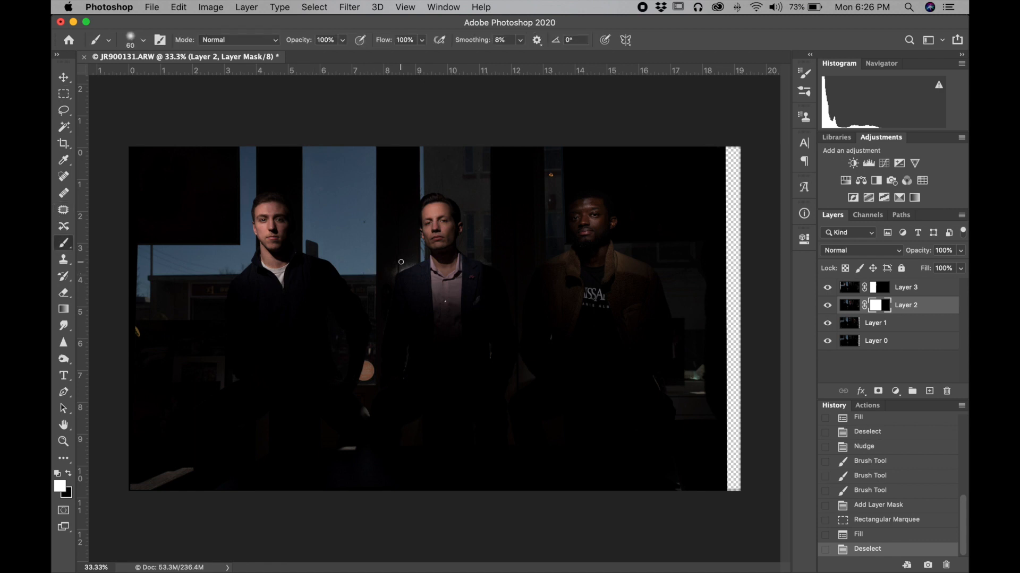
{"action": "key", "text": "bracketright"}
{"action": "key", "text": "super+equal"}
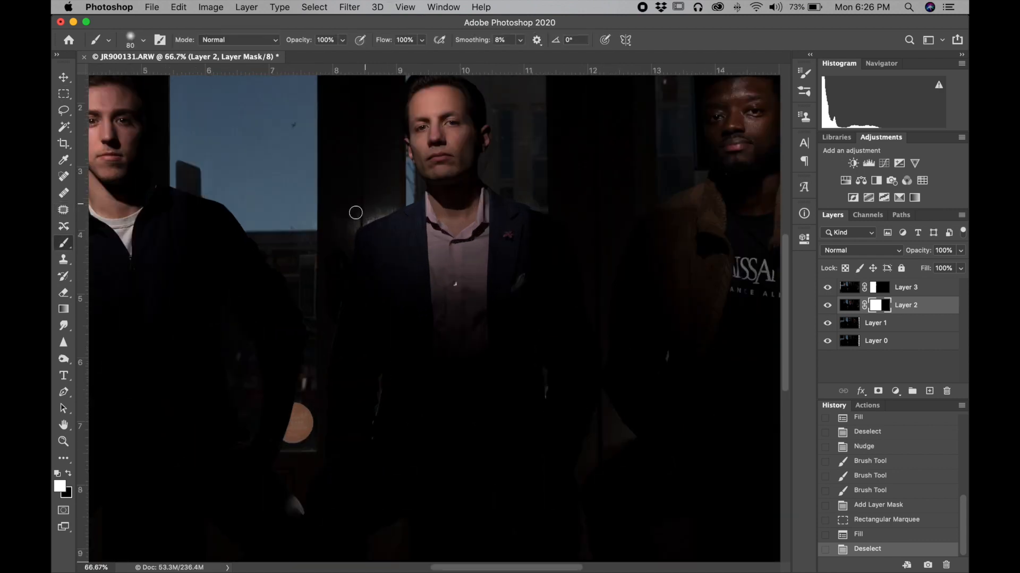
{"action": "left_click", "coordinate": [345, 228]}
{"action": "key", "text": "x"}
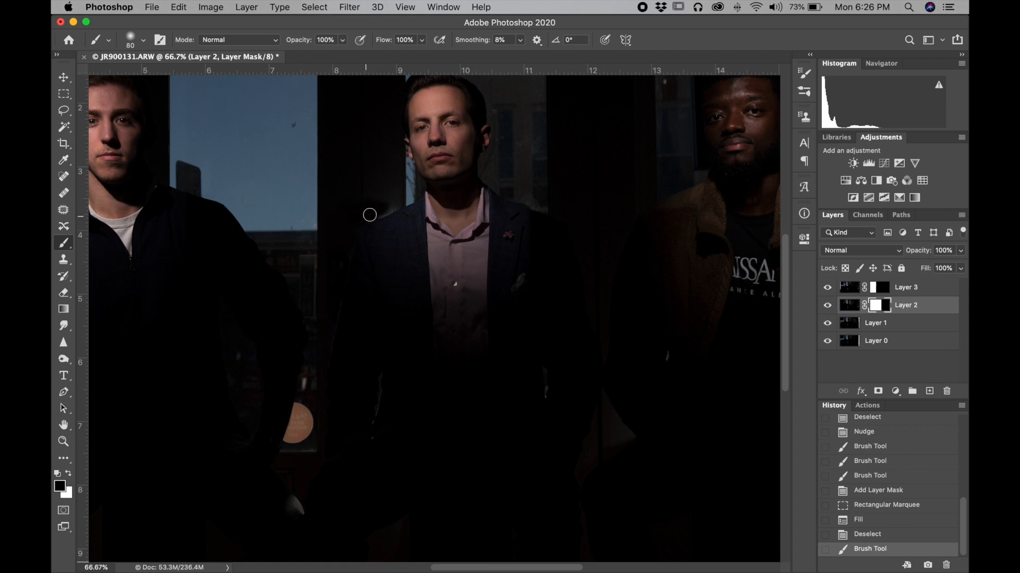
{"action": "mouse_move", "coordinate": [387, 210]}
{"action": "left_mouse_down"}
{"action": "mouse_move", "coordinate": [399, 171]}
{"action": "mouse_move", "coordinate": [399, 182]}
{"action": "left_mouse_up"}
{"action": "key", "text": "x"}
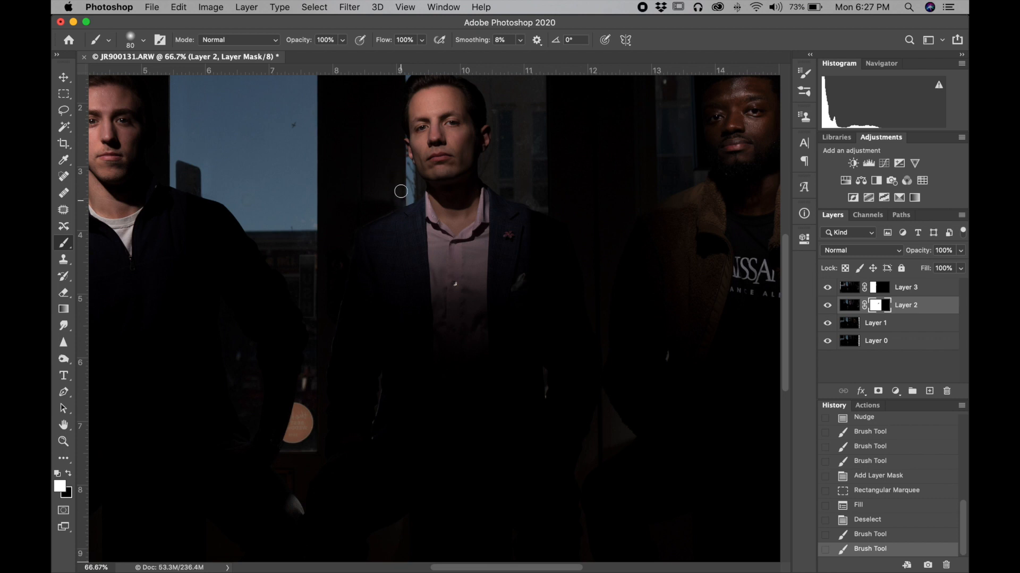
{"action": "left_click_drag", "start_coordinate": [396, 191], "coordinate": [396, 182]}
{"action": "key", "text": "x"}
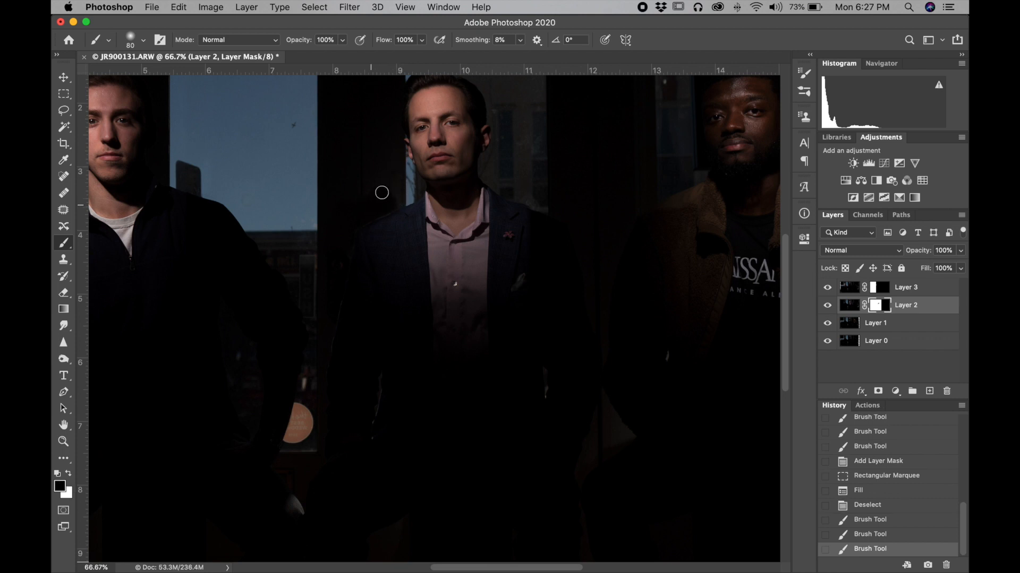
{"action": "mouse_move", "coordinate": [382, 193]}
{"action": "left_mouse_down"}
{"action": "mouse_move", "coordinate": [359, 191]}
{"action": "mouse_move", "coordinate": [348, 219]}
{"action": "left_mouse_up"}
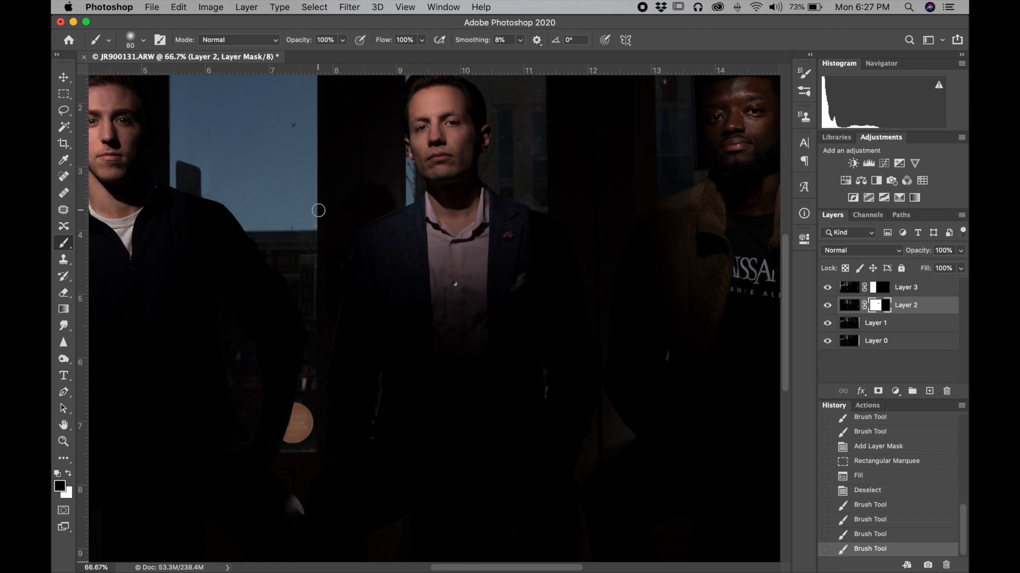
- Enlarge the brush to 200 px and paint black on Layer 2's mask over the dark column beside the second man's face
{"action": "key", "text": "bracketright"}
{"action": "key", "text": "bracketright"}
{"action": "key", "text": "bracketright"}
{"action": "key", "text": "bracketright"}
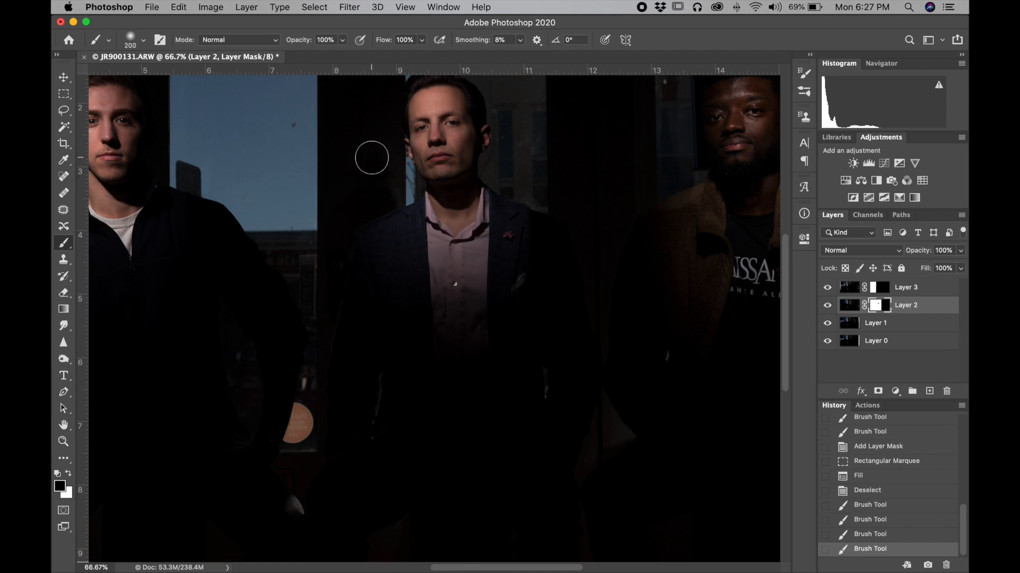
{"action": "left_click_drag", "start_coordinate": [375, 178], "coordinate": [366, 152]}
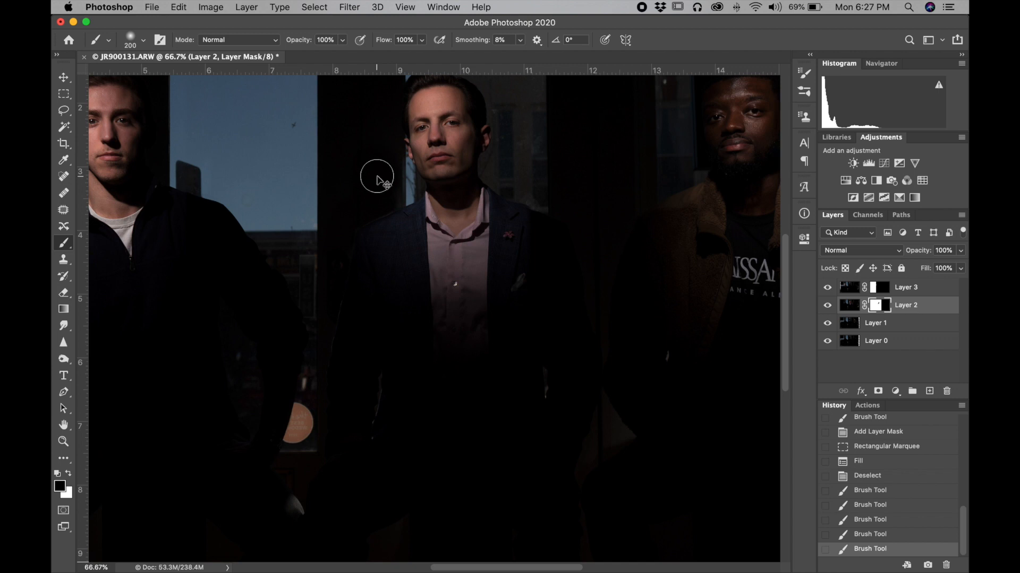
- Nudge Layer 2 horizontally, ending slightly to the left, to line it up with the layers below
{"action": "key", "text": "v"}
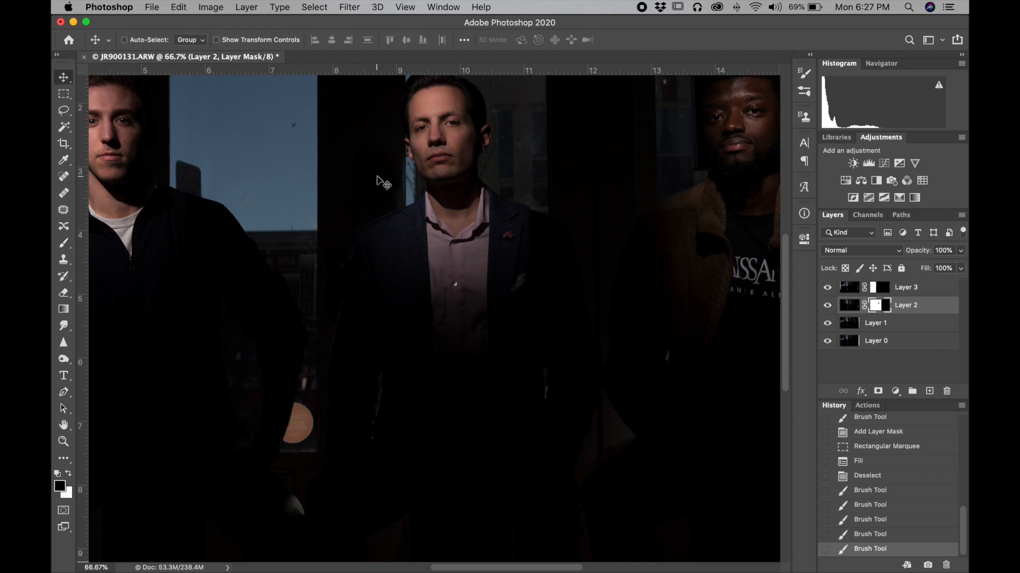
{"action": "key", "text": "Right"}
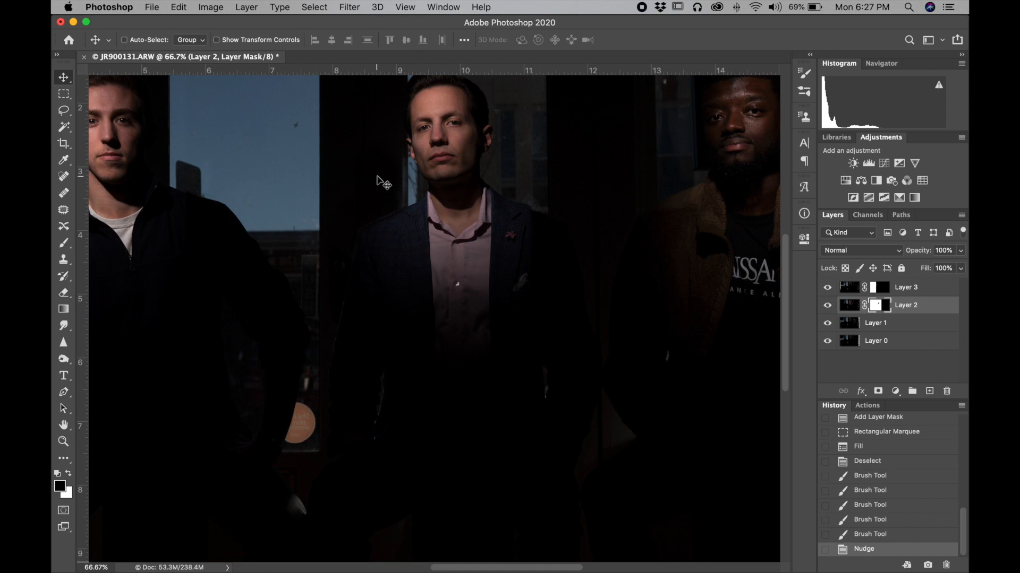
{"action": "key", "text": "shift+Left"}
{"action": "key", "text": "Left"}
{"action": "key", "text": "Left"}
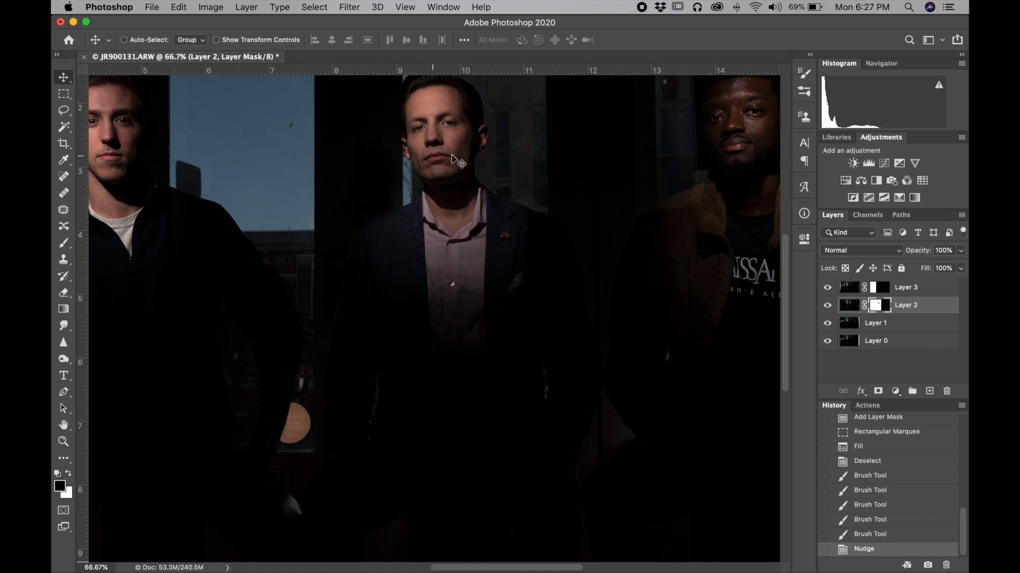
- Refine Layer 2's mask with 200 px brush strokes, black along the dark column beside the second man and white over his jacket and shirt
{"action": "left_click", "coordinate": [63, 243]}
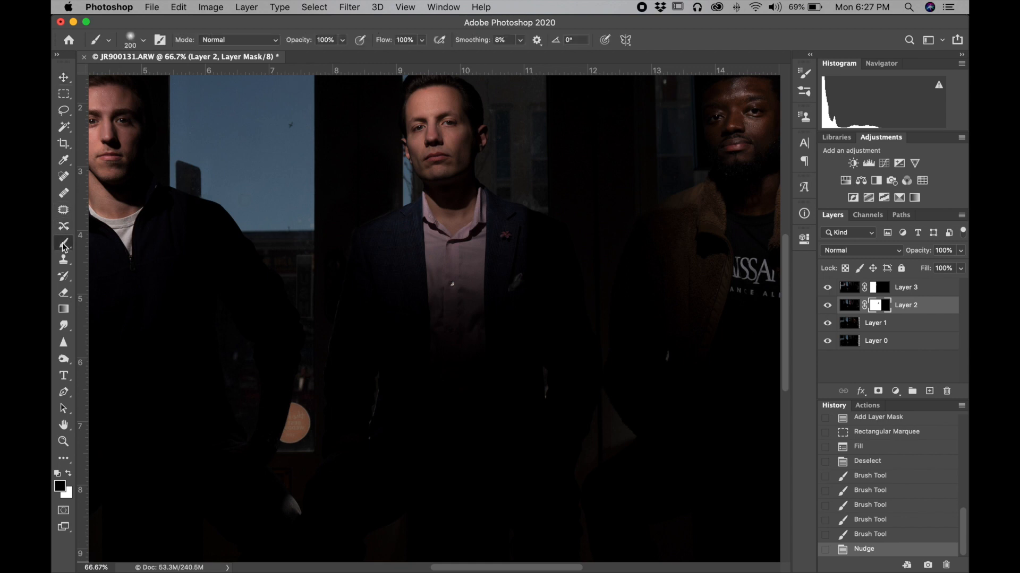
{"action": "mouse_move", "coordinate": [386, 192]}
{"action": "left_mouse_down"}
{"action": "mouse_move", "coordinate": [387, 167]}
{"action": "mouse_move", "coordinate": [368, 189]}
{"action": "mouse_move", "coordinate": [371, 166]}
{"action": "left_mouse_up"}
{"action": "key", "text": "x"}
{"action": "key", "text": "x"}
{"action": "scroll", "coordinate": [372, 168], "scroll_direction": "up", "scroll_amount": 2}
{"action": "scroll", "coordinate": [373, 168], "scroll_direction": "up", "scroll_amount": 3}
{"action": "scroll", "coordinate": [373, 168], "scroll_direction": "down", "scroll_amount": 3}
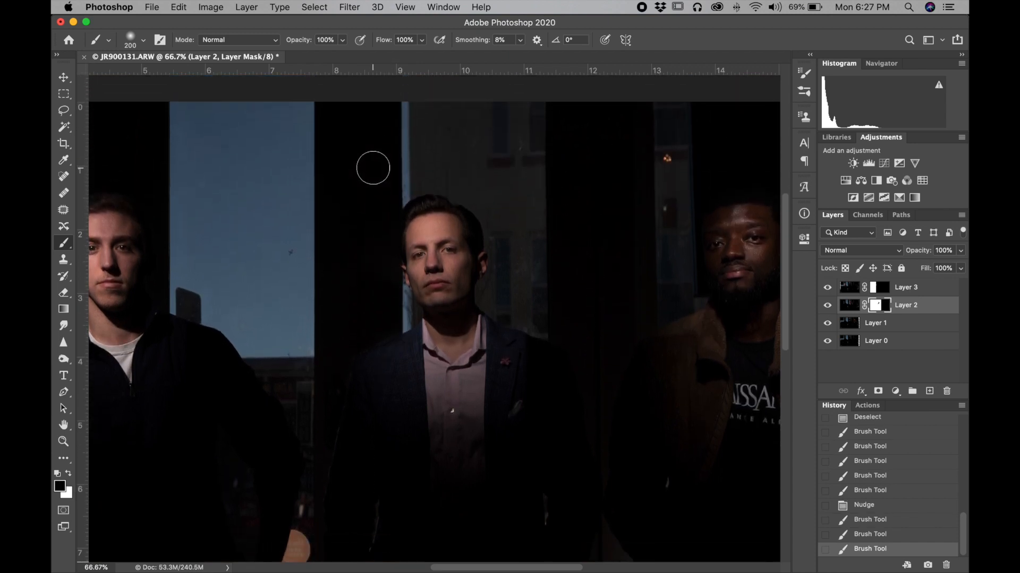
{"action": "mouse_move", "coordinate": [349, 259]}
{"action": "left_mouse_down"}
{"action": "mouse_move", "coordinate": [329, 323]}
{"action": "mouse_move", "coordinate": [337, 296]}
{"action": "mouse_move", "coordinate": [373, 275]}
{"action": "mouse_move", "coordinate": [377, 260]}
{"action": "left_mouse_up"}
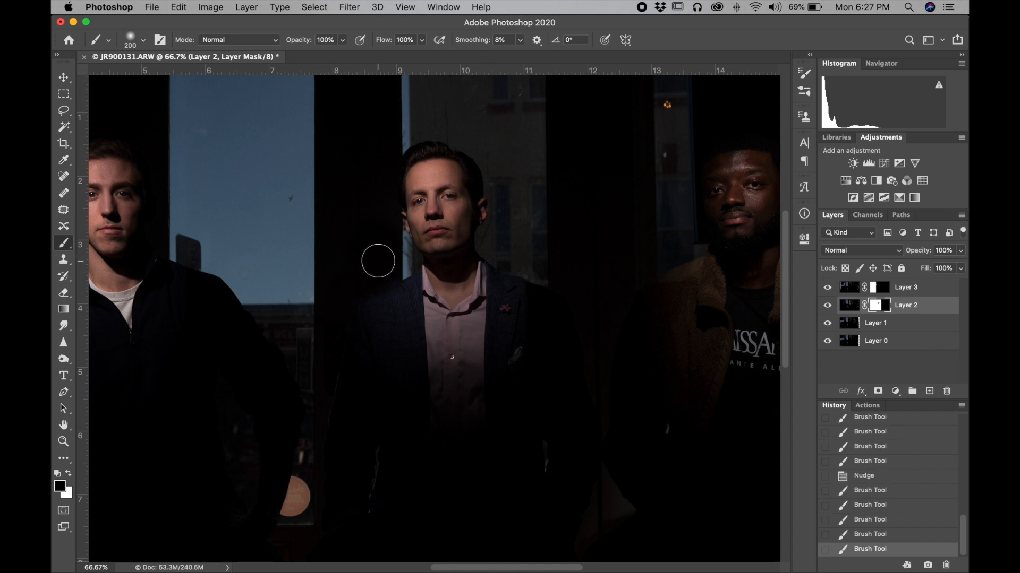
{"action": "scroll", "coordinate": [360, 219], "scroll_direction": "down", "scroll_amount": 1}
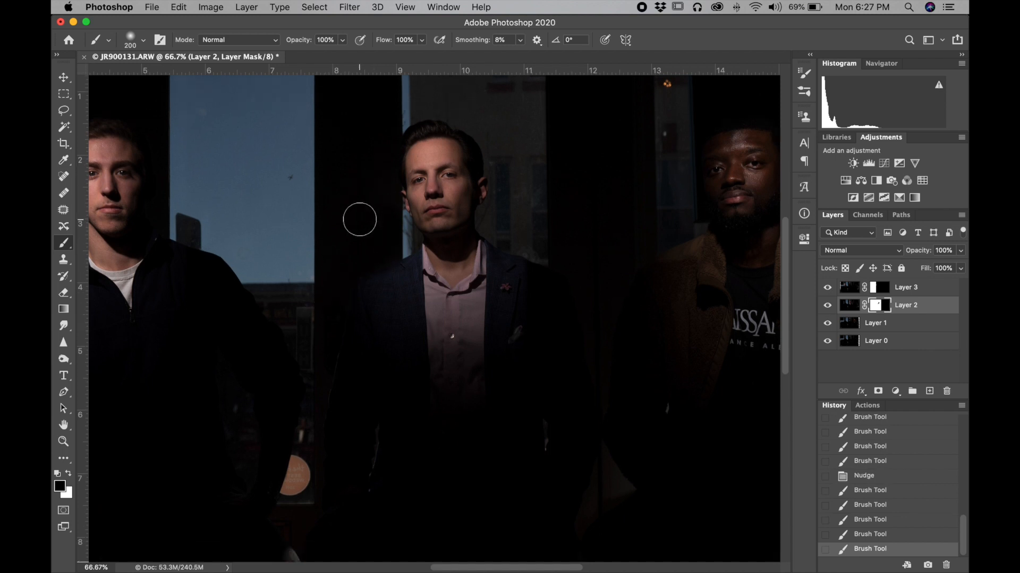
{"action": "mouse_move", "coordinate": [387, 253]}
{"action": "left_mouse_down"}
{"action": "mouse_move", "coordinate": [394, 277]}
{"action": "mouse_move", "coordinate": [389, 296]}
{"action": "mouse_move", "coordinate": [379, 248]}
{"action": "mouse_move", "coordinate": [359, 265]}
{"action": "mouse_move", "coordinate": [375, 199]}
{"action": "mouse_move", "coordinate": [338, 270]}
{"action": "mouse_move", "coordinate": [379, 250]}
{"action": "left_mouse_up"}
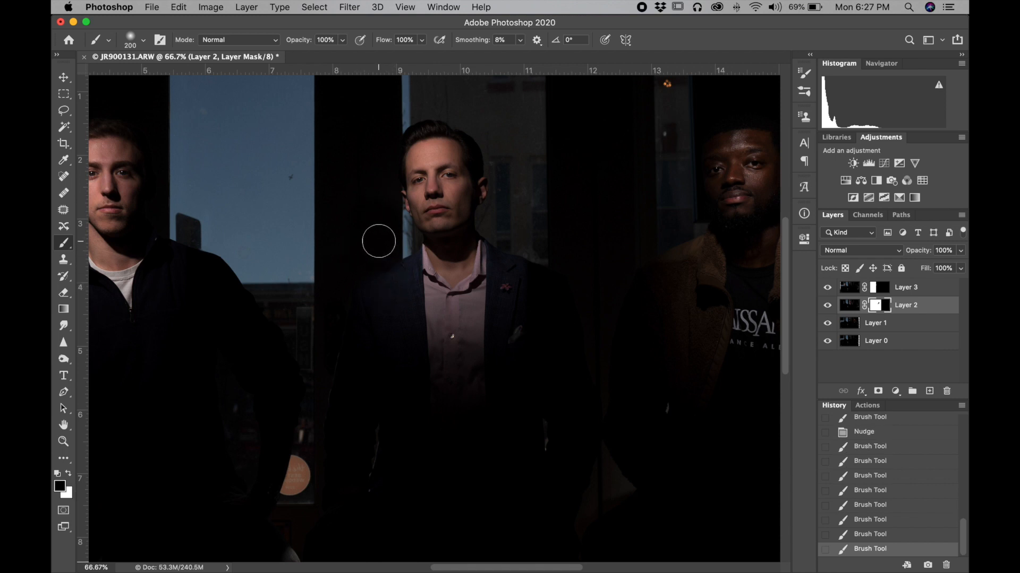
{"action": "key", "text": "x"}
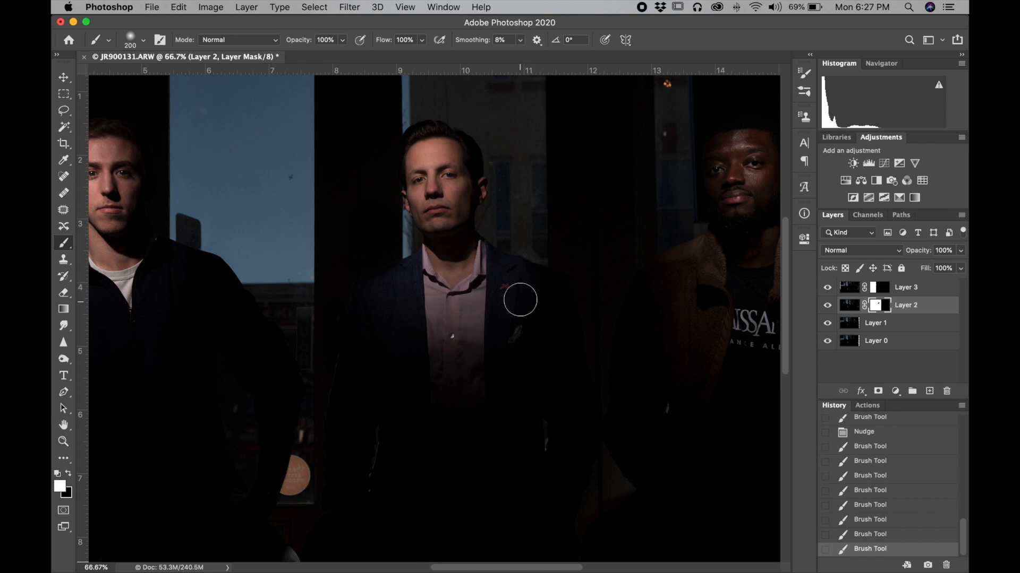
{"action": "mouse_move", "coordinate": [526, 305]}
{"action": "left_mouse_down"}
{"action": "mouse_move", "coordinate": [489, 339]}
{"action": "mouse_move", "coordinate": [470, 340]}
{"action": "left_mouse_up"}
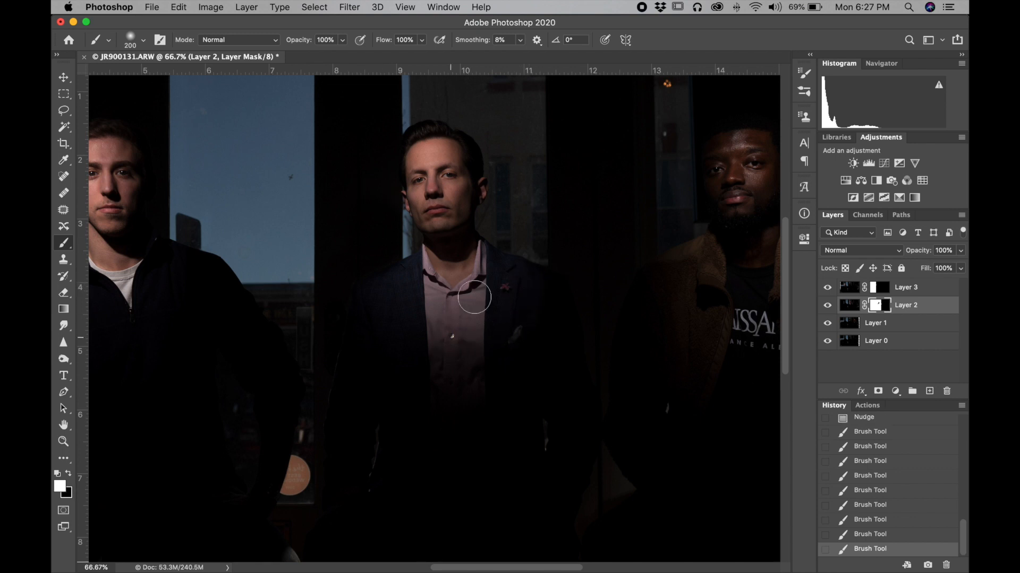
- Compare the whole composite with Layer 1 hidden and shown over Layer 0
{"action": "key", "text": "super+minus"}
{"action": "key", "text": "super+minus"}
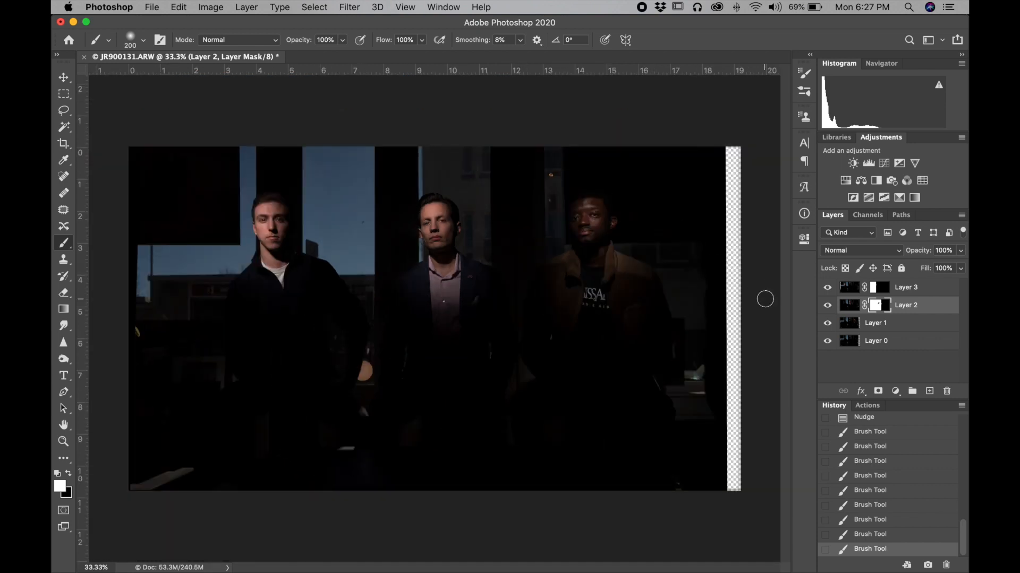
{"action": "left_click", "coordinate": [827, 324]}
{"action": "left_click", "coordinate": [828, 324]}
{"action": "left_click", "coordinate": [828, 324]}
{"action": "left_click", "coordinate": [828, 324]}
{"action": "left_click", "coordinate": [828, 324]}
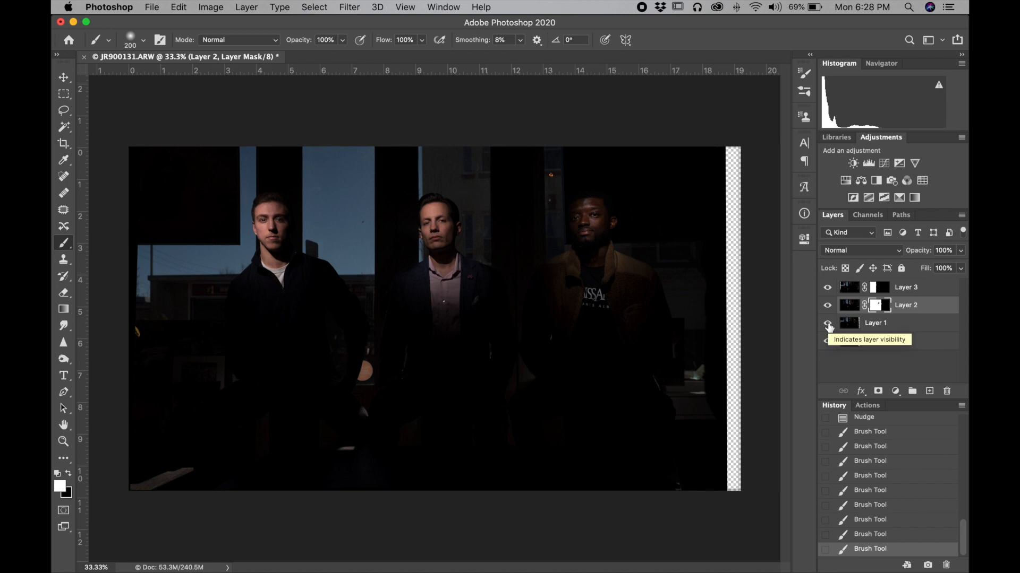
{"action": "left_click", "coordinate": [828, 324]}
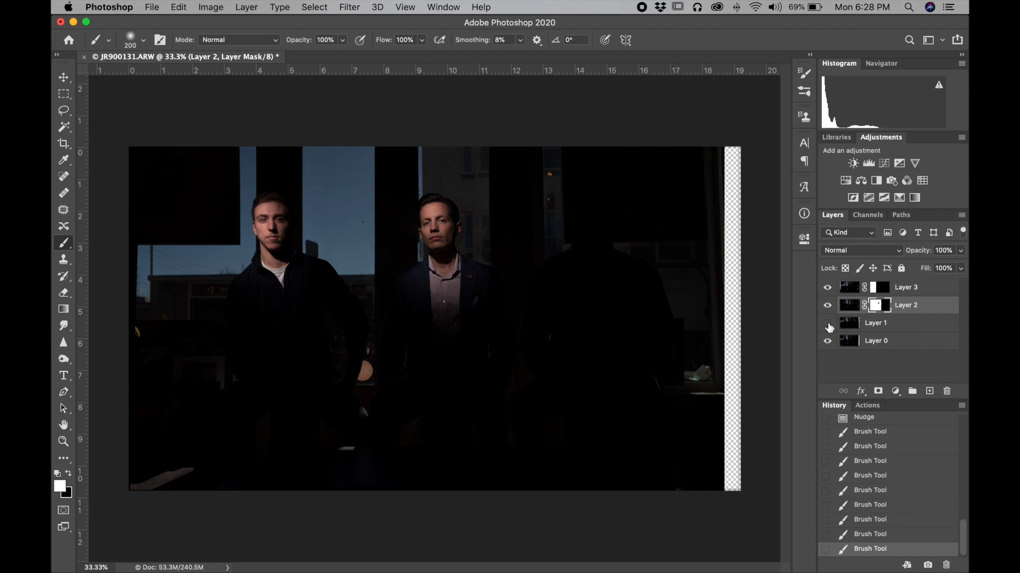
{"action": "left_click", "coordinate": [828, 324]}
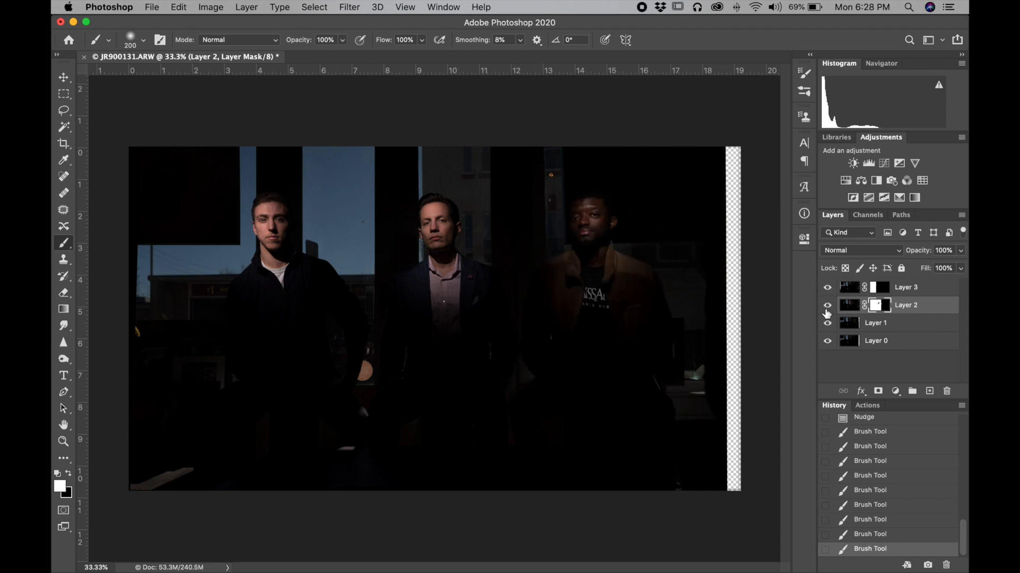
{"action": "left_click", "coordinate": [828, 323]}
{"action": "left_click", "coordinate": [828, 324]}
{"action": "left_click", "coordinate": [827, 324]}
{"action": "left_click", "coordinate": [828, 325]}
{"action": "left_click", "coordinate": [828, 325]}
- Compare Layer 1 hidden and shown up close around the second and third men
{"action": "key", "text": "super+equal"}
{"action": "key", "text": "super+equal"}
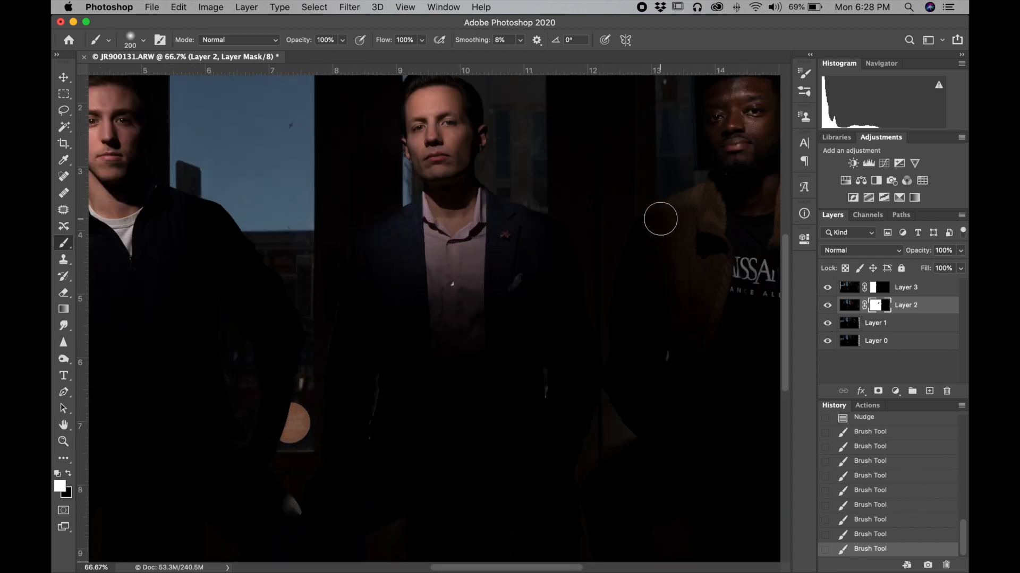
{"action": "scroll", "coordinate": [660, 219], "scroll_direction": "up", "scroll_amount": 5}
{"action": "scroll", "coordinate": [660, 218], "scroll_direction": "right", "scroll_amount": 2}
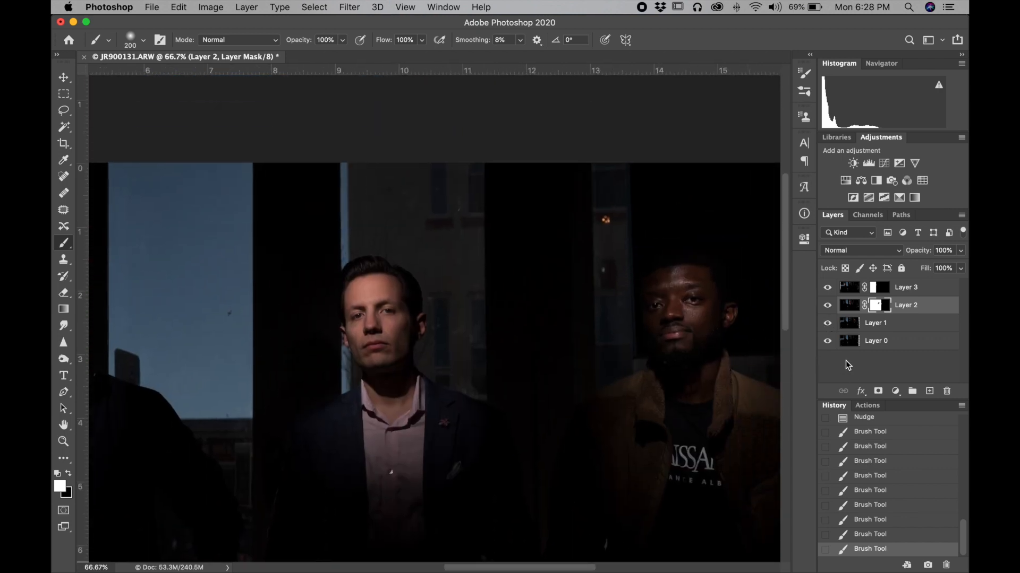
{"action": "left_click", "coordinate": [827, 325]}
{"action": "left_click", "coordinate": [828, 325]}
{"action": "left_click", "coordinate": [827, 325]}
{"action": "left_click", "coordinate": [827, 325]}
- Add a white layer mask to Layer 1 and make that mask the active target
{"action": "left_click", "coordinate": [887, 332]}
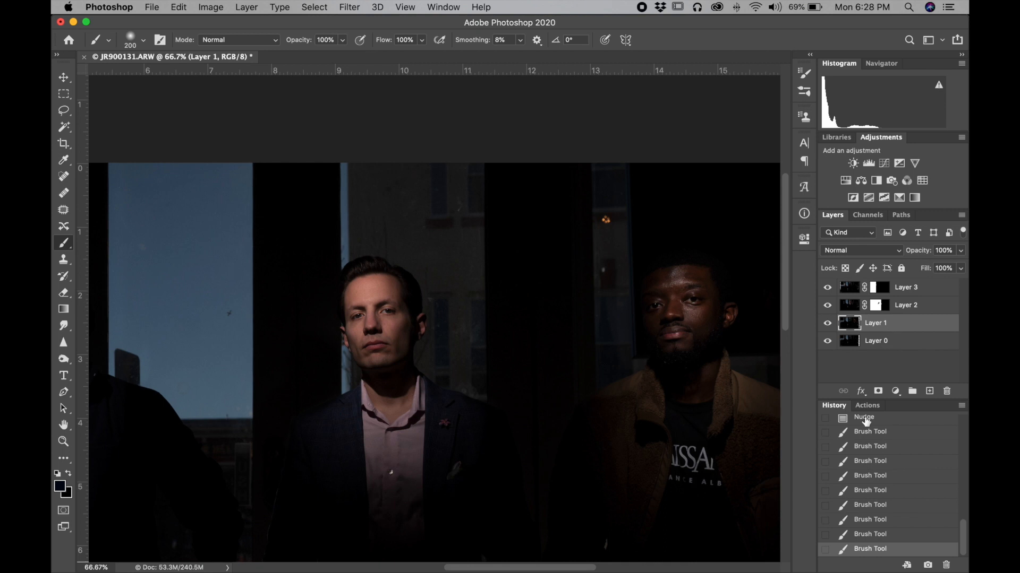
{"action": "left_click", "coordinate": [877, 391]}
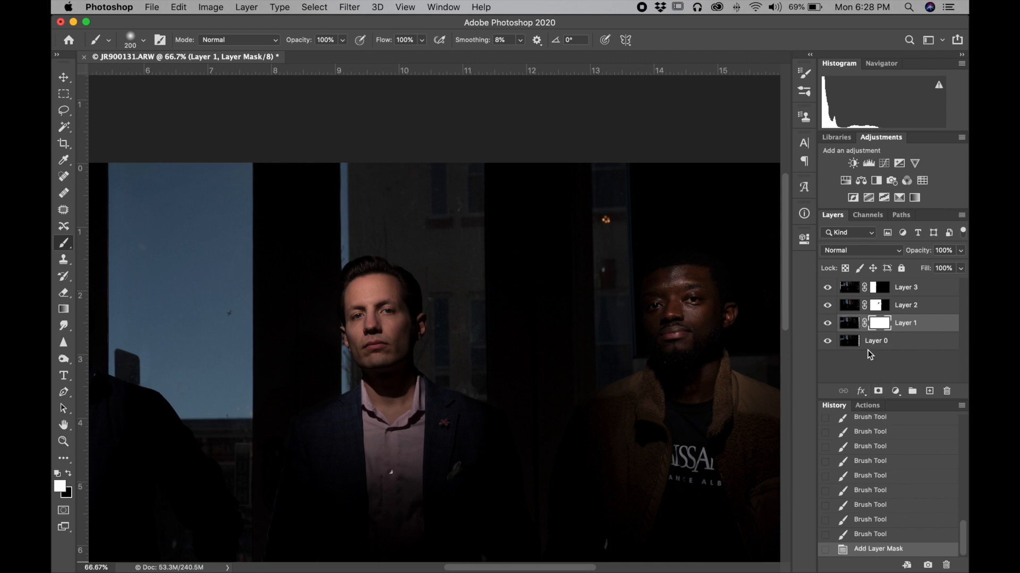
{"action": "left_click", "coordinate": [858, 342]}
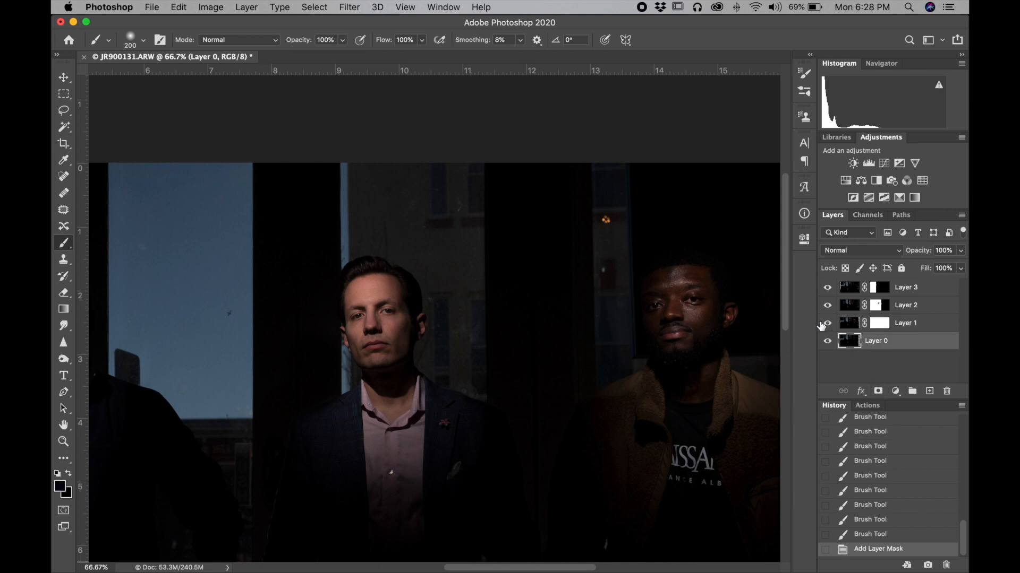
{"action": "left_click", "coordinate": [881, 325]}
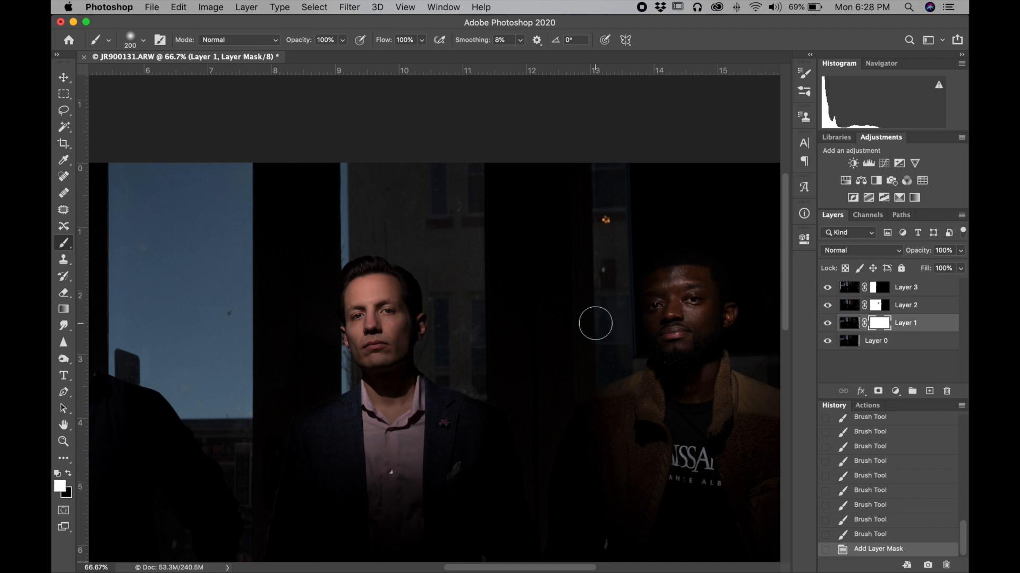
- Paint black on Layer 1's mask with the 200 px brush down the dark gap between the second and third men
{"action": "scroll", "coordinate": [596, 323], "scroll_direction": "down", "scroll_amount": 8}
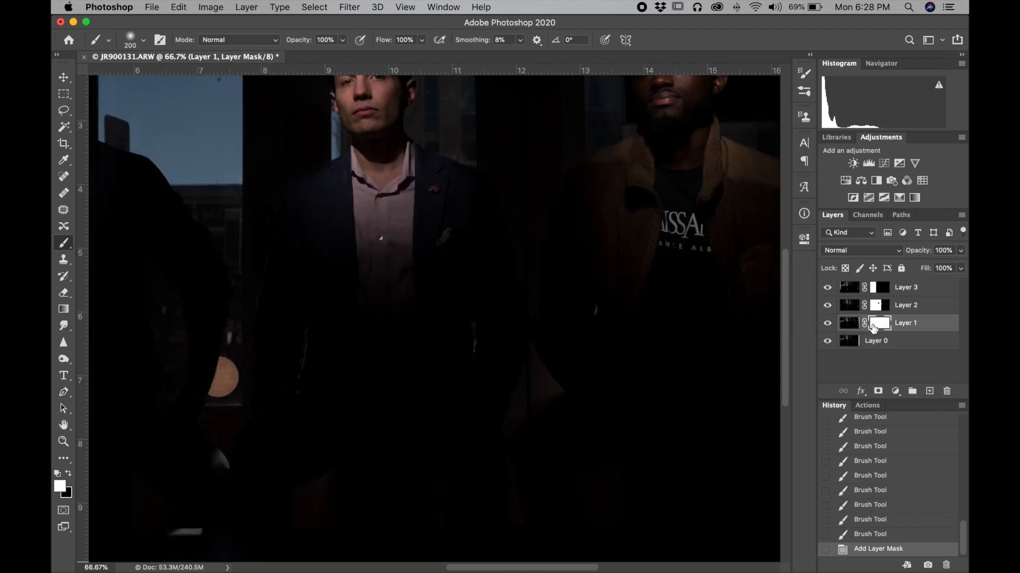
{"action": "key", "text": "x"}
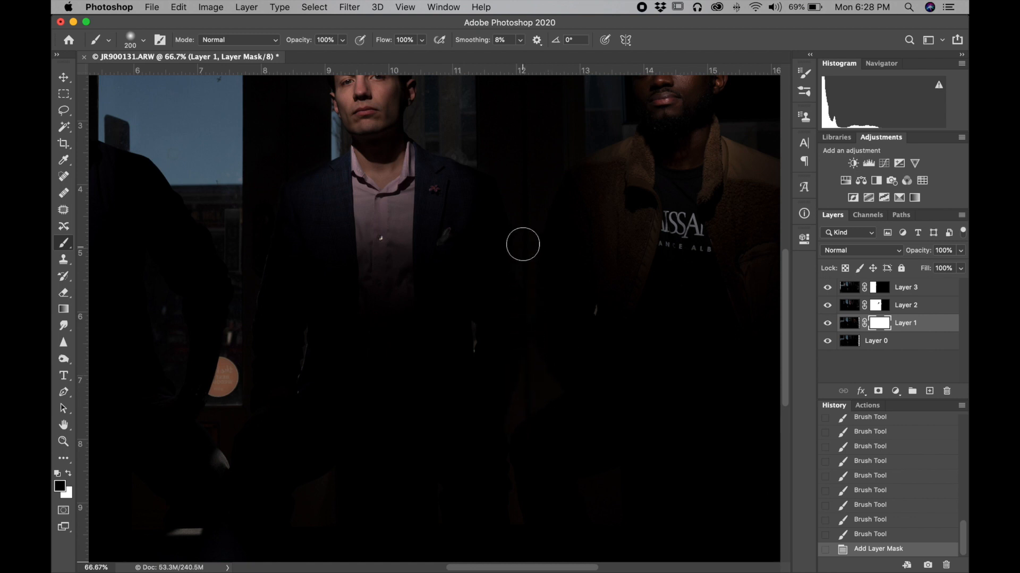
{"action": "left_click_drag", "start_coordinate": [528, 239], "coordinate": [532, 324]}
{"action": "left_click", "coordinate": [594, 315]}
{"action": "left_click_drag", "start_coordinate": [516, 410], "coordinate": [522, 416]}
{"action": "left_click_drag", "start_coordinate": [516, 499], "coordinate": [516, 525]}
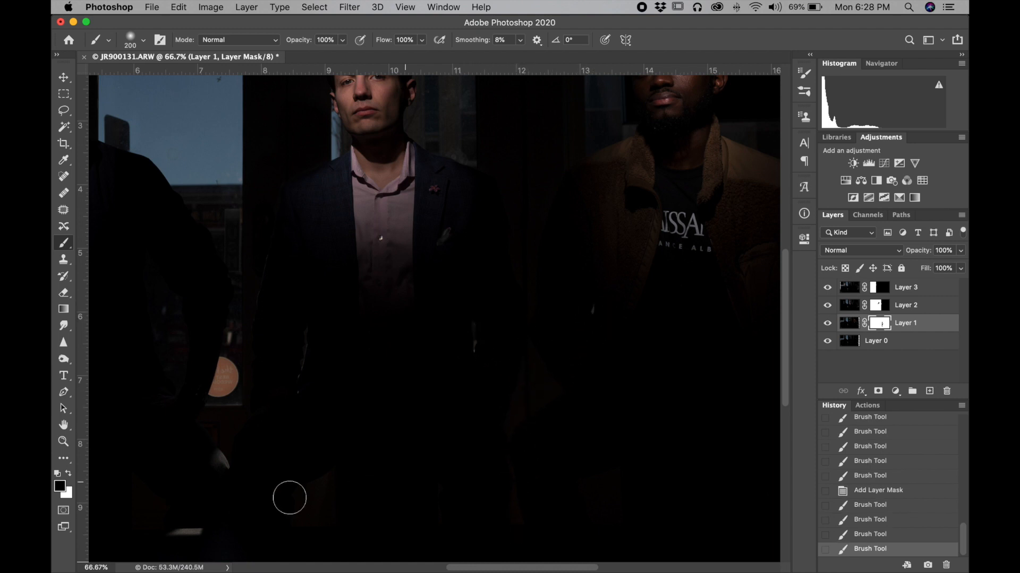
{"action": "scroll", "coordinate": [328, 247], "scroll_direction": "up", "scroll_amount": 3}
{"action": "scroll", "coordinate": [329, 246], "scroll_direction": "up", "scroll_amount": 3}
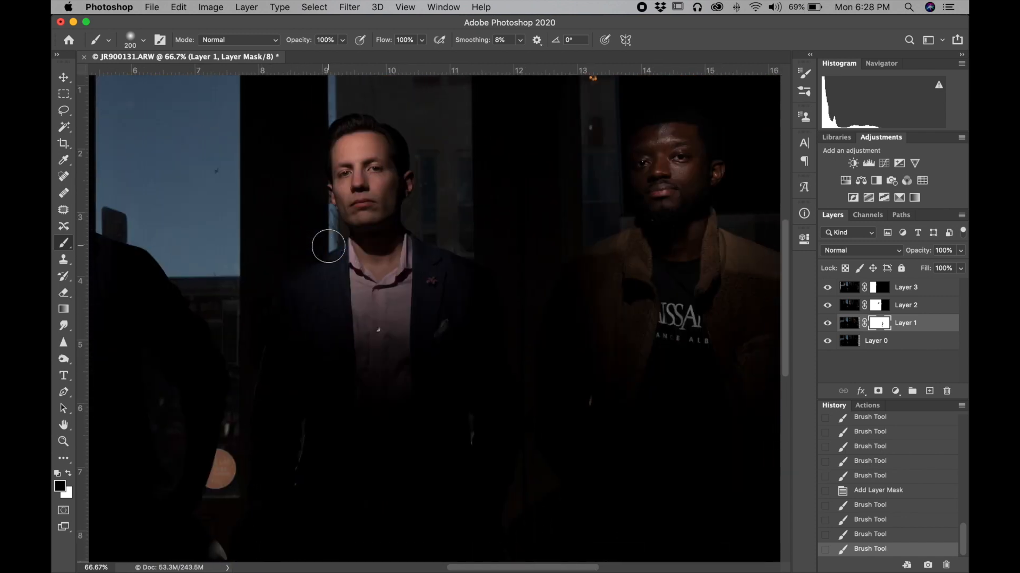
- Merge all visible layers of the composite into a single layer
{"action": "key", "text": "super+minus"}
{"action": "key", "text": "super+minus"}
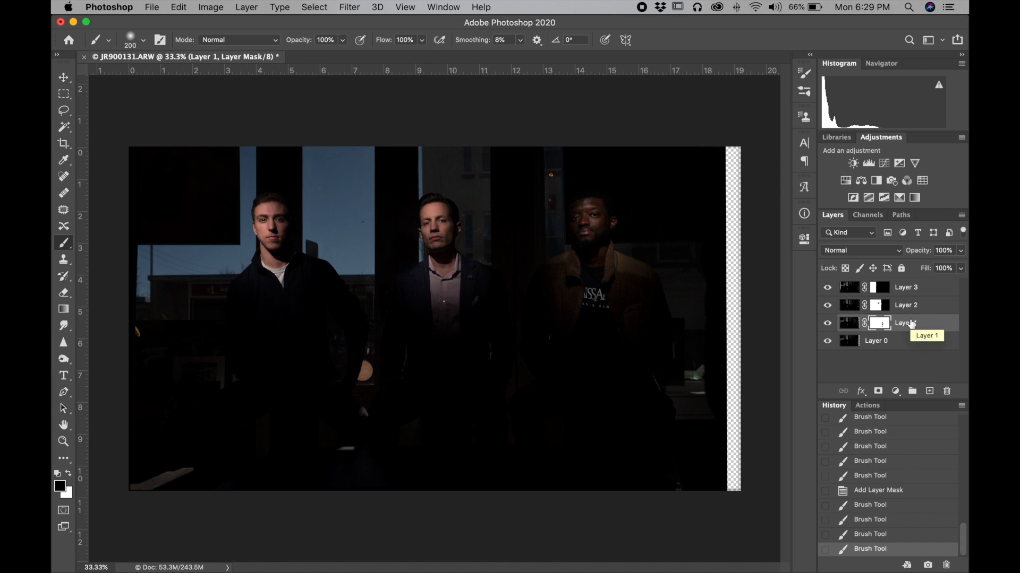
{"action": "key", "text": "super+shift+e"}
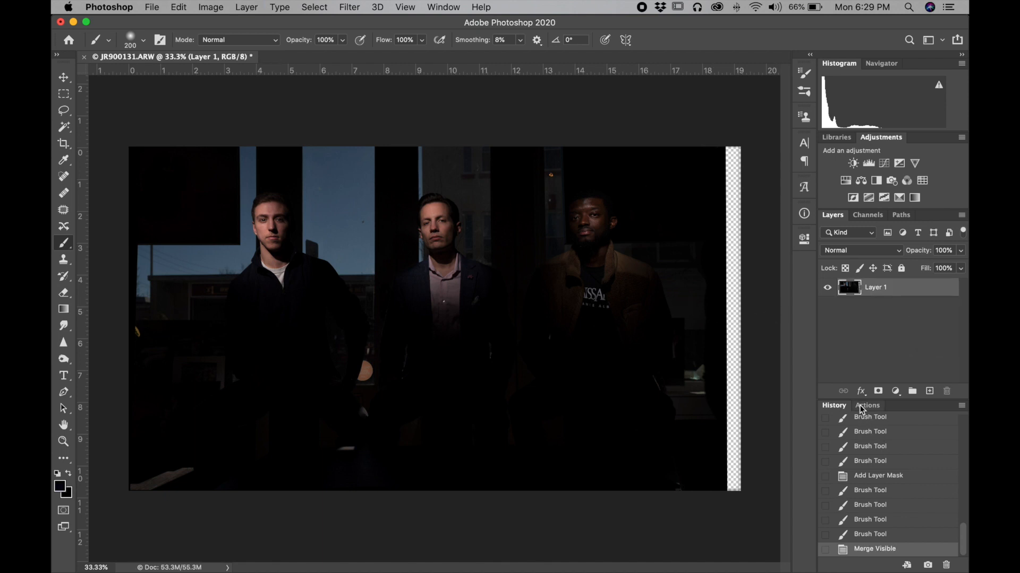
- Remove bright marks beside the leftmost man and the orange light above the third man with the Content-Aware Spot Healing Brush
{"action": "left_click", "coordinate": [64, 176]}
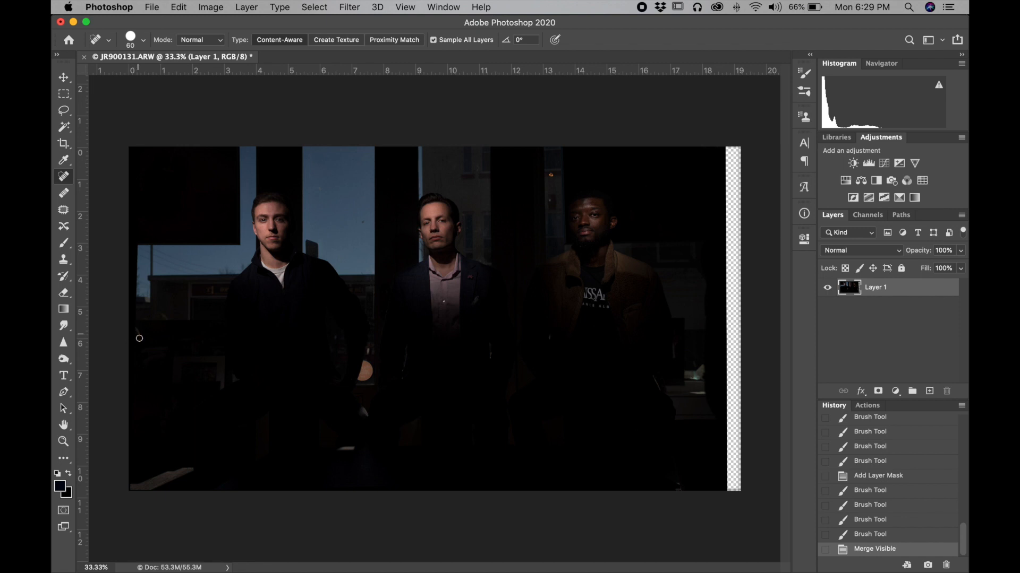
{"action": "left_click", "coordinate": [203, 329]}
{"action": "left_click", "coordinate": [161, 315]}
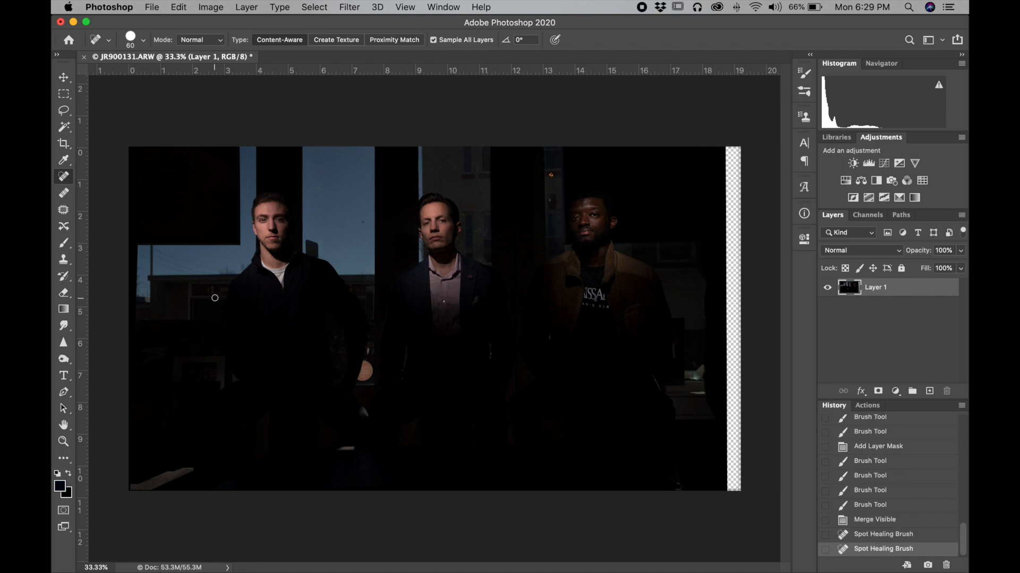
{"action": "left_click", "coordinate": [552, 175]}
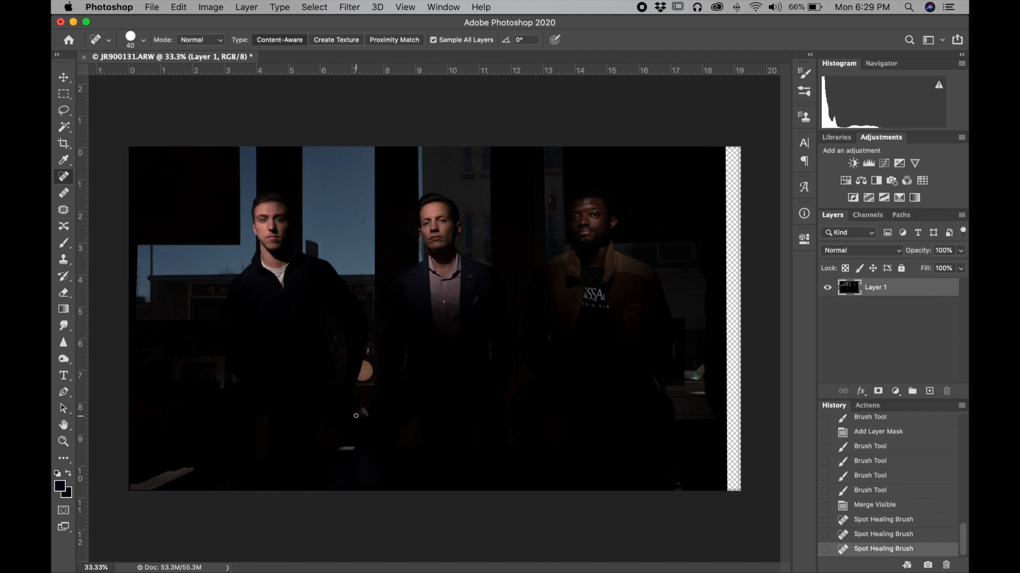
- Heal away the bright patches near the leftmost man's hand, the orange disc beside him and the glowing object in the rightmost window
{"action": "left_click", "coordinate": [367, 417]}
{"action": "left_click", "coordinate": [360, 446]}
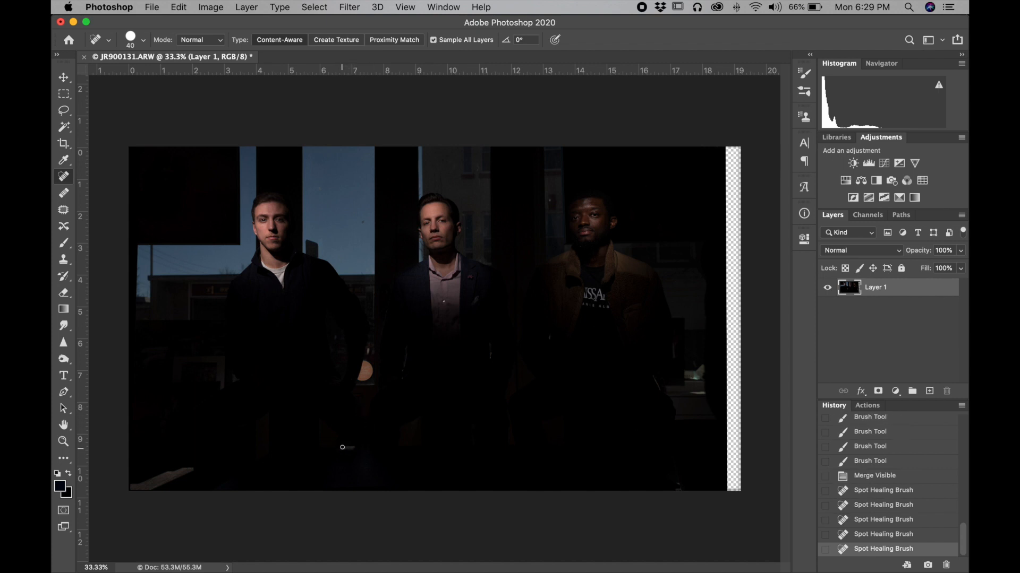
{"action": "left_click", "coordinate": [405, 446]}
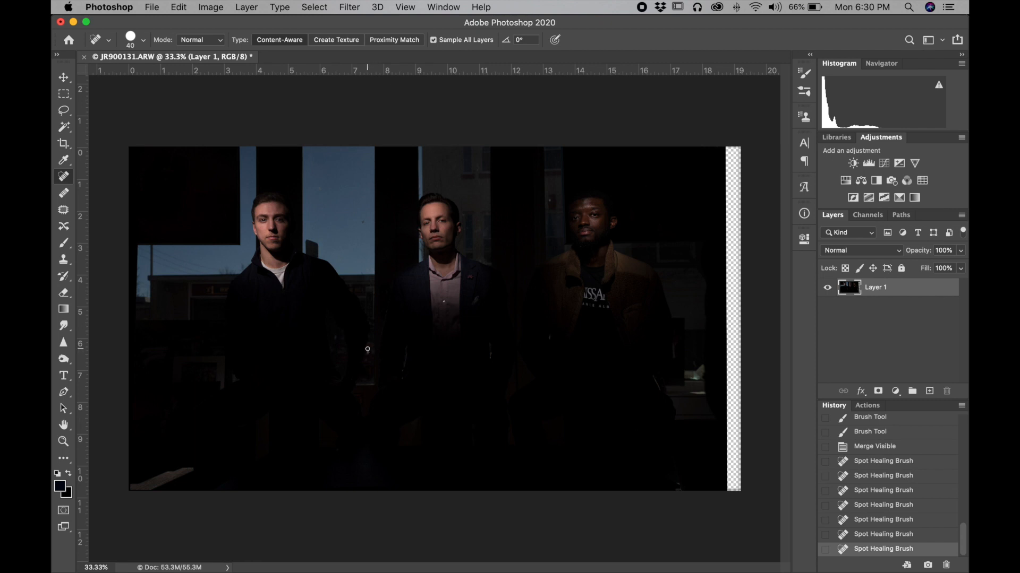
{"action": "left_click", "coordinate": [367, 359]}
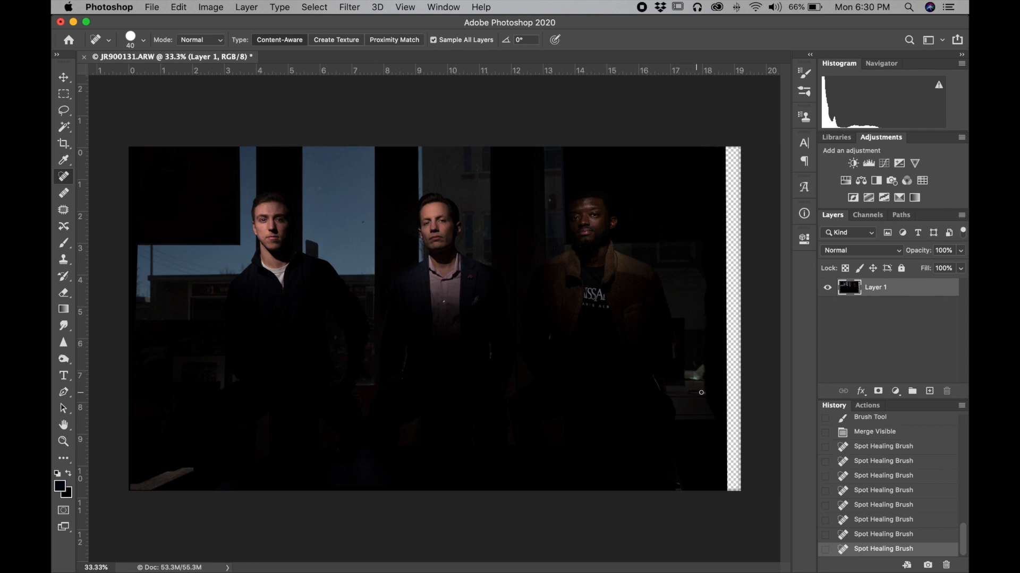
{"action": "left_click", "coordinate": [711, 367]}
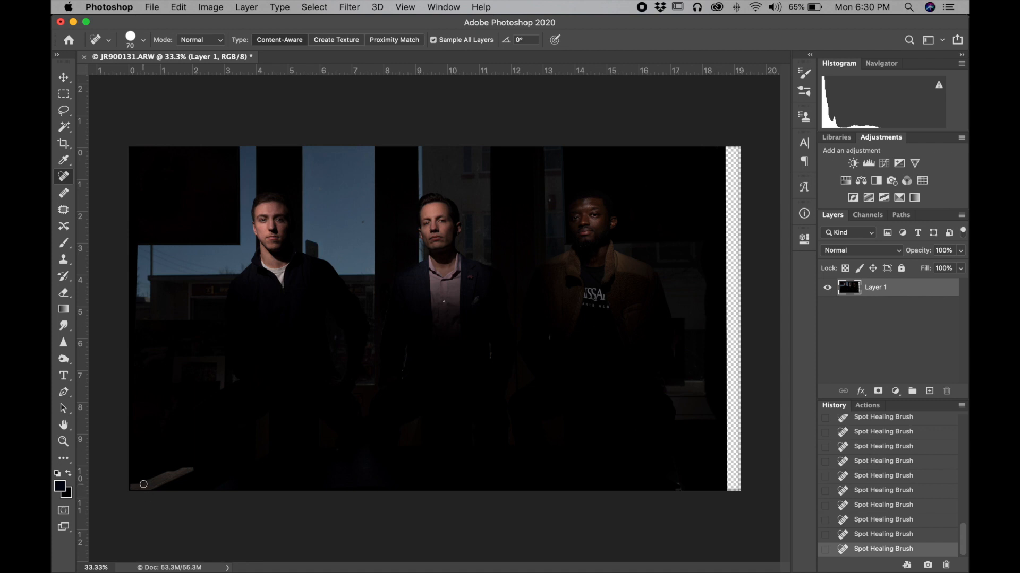
- Heal away the light streak in the photo's lower-left corner and the small dark spot in the blue window between the first two men
{"action": "mouse_move", "coordinate": [144, 484]}
{"action": "left_mouse_down"}
{"action": "mouse_move", "coordinate": [177, 472]}
{"action": "mouse_move", "coordinate": [137, 496]}
{"action": "mouse_move", "coordinate": [166, 489]}
{"action": "left_mouse_up"}
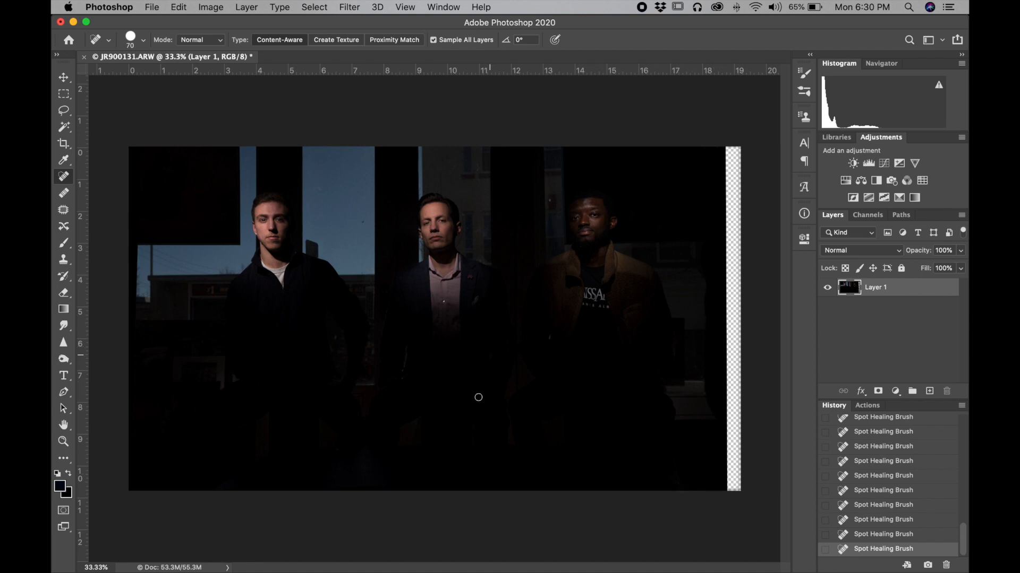
{"action": "key", "text": "super+z"}
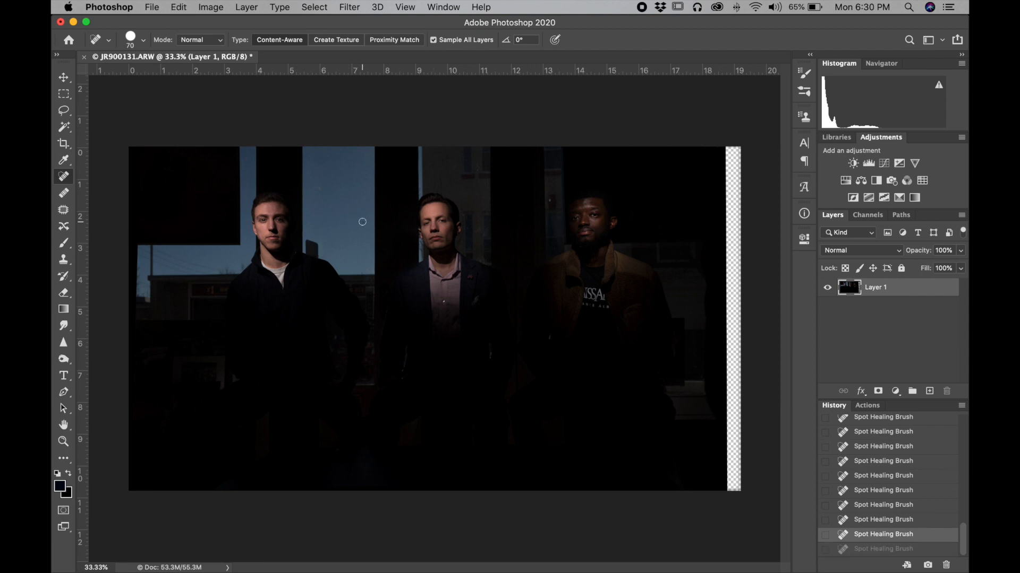
{"action": "left_click", "coordinate": [363, 222]}
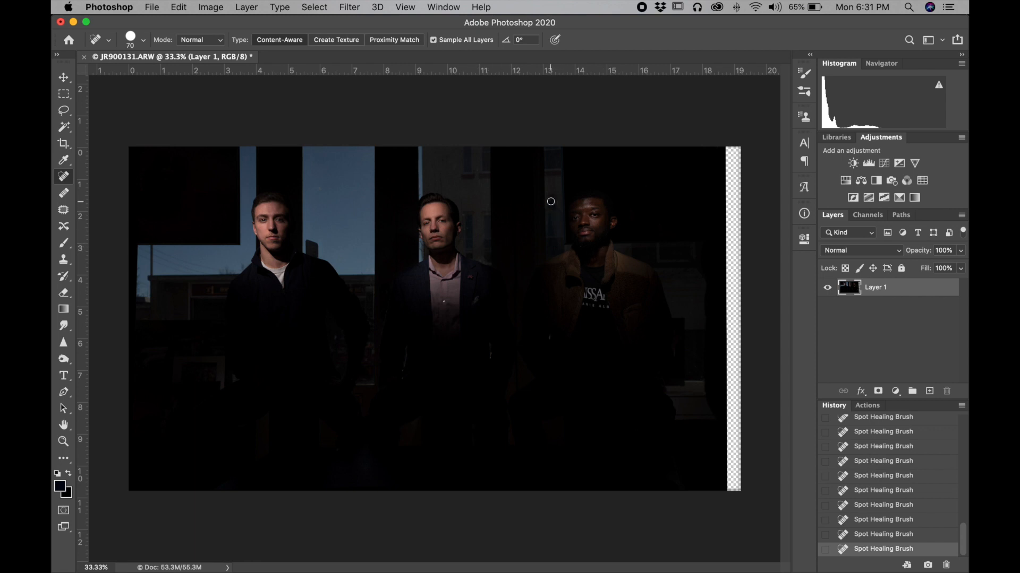
{"action": "key", "text": "super+z"}
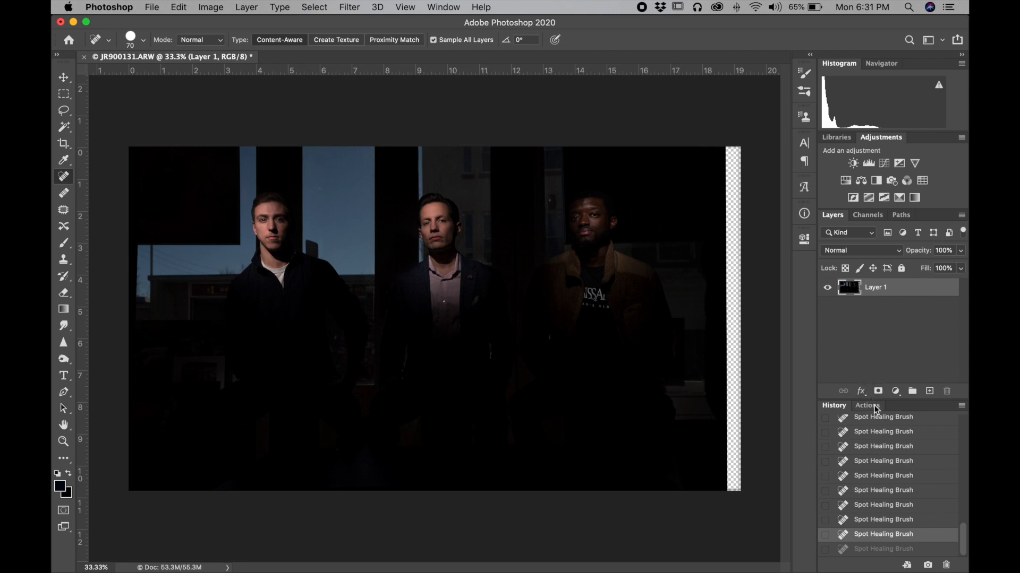
- Add a Curves adjustment layer and draw an elliptical selection around the leftmost man's head and collar
{"action": "left_click", "coordinate": [890, 164]}
{"action": "left_click", "coordinate": [66, 95]}
{"action": "left_click_drag", "start_coordinate": [68, 100], "coordinate": [110, 105]}
{"action": "left_click_drag", "start_coordinate": [222, 172], "coordinate": [294, 263]}
- Feather the elliptical selection by 300 px, undo it, shift the selection slightly upward, and feather it by 300 px again
{"action": "right_click", "coordinate": [276, 222]}
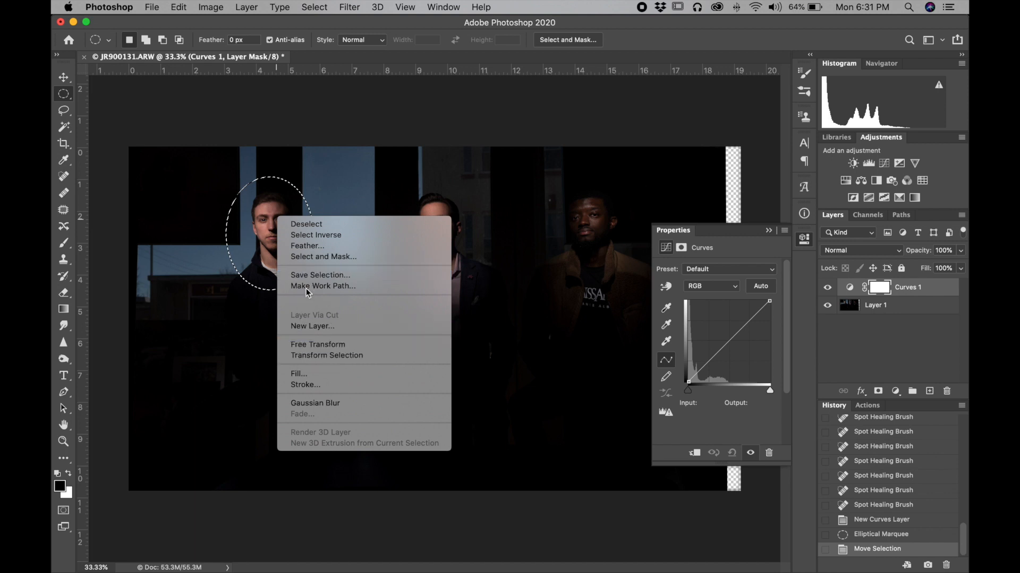
{"action": "left_click", "coordinate": [311, 246]}
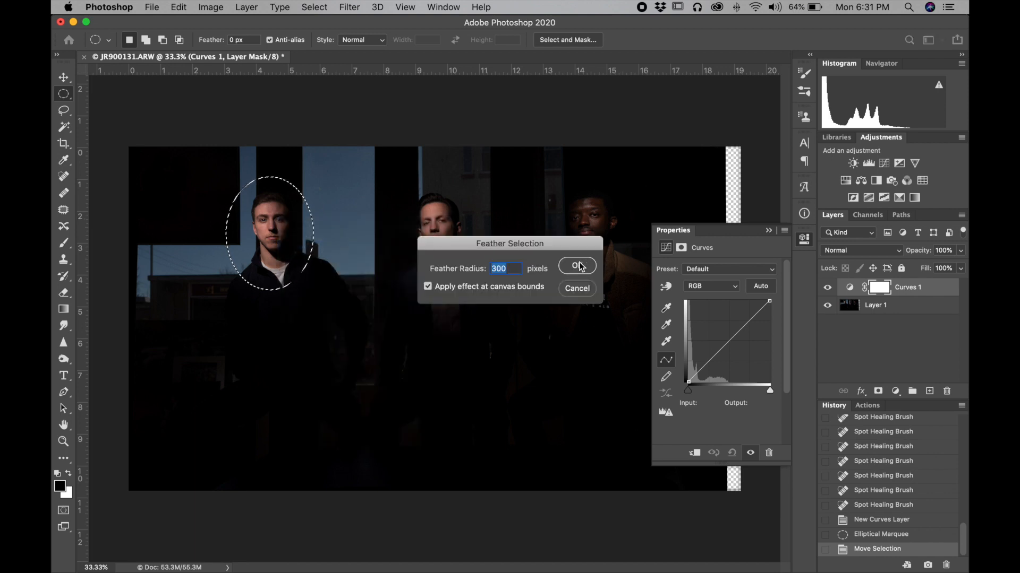
{"action": "left_click", "coordinate": [579, 266]}
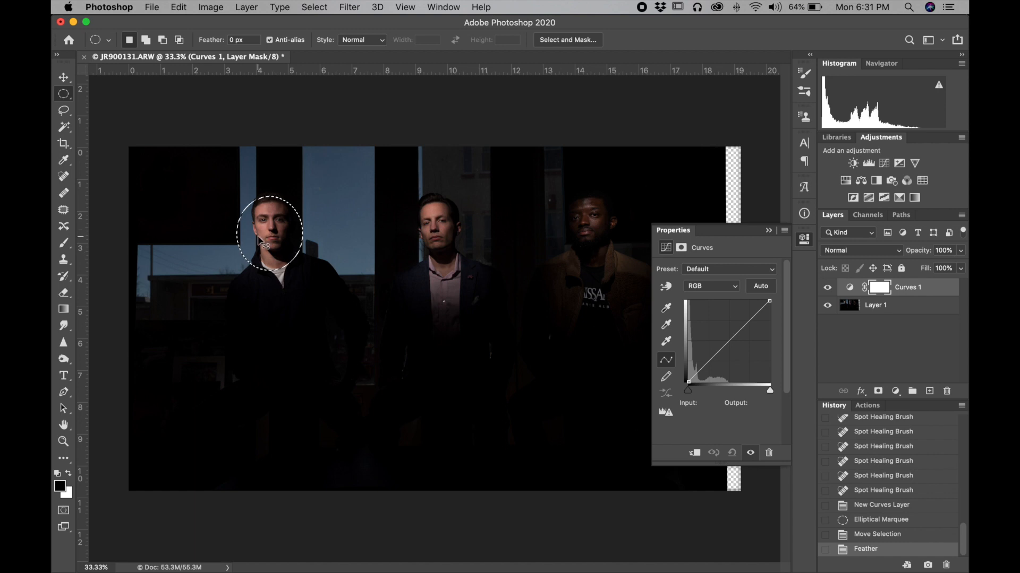
{"action": "key", "text": "super+z"}
{"action": "left_click_drag", "start_coordinate": [283, 239], "coordinate": [280, 235]}
{"action": "right_click", "coordinate": [281, 234]}
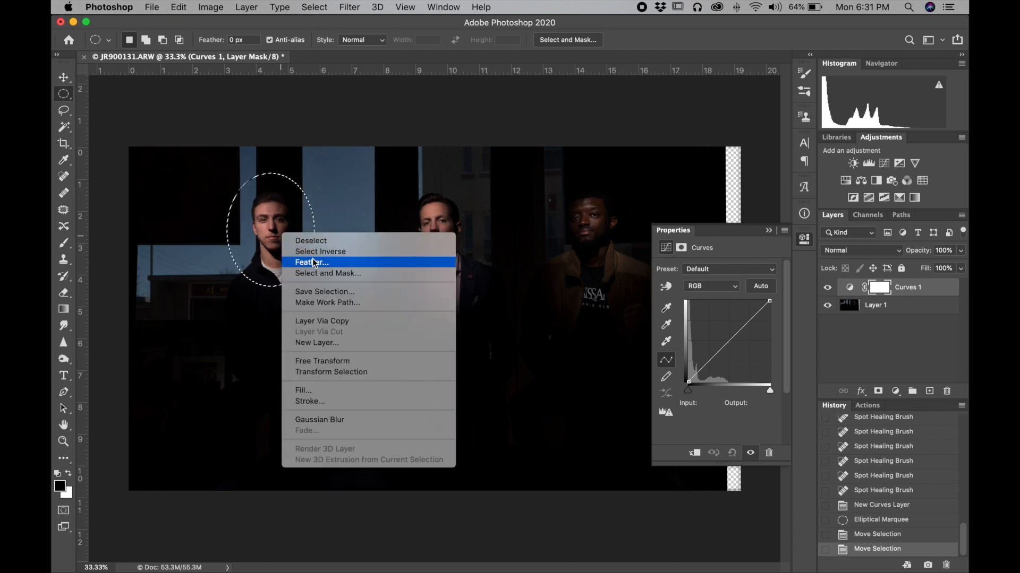
{"action": "left_click", "coordinate": [313, 263]}
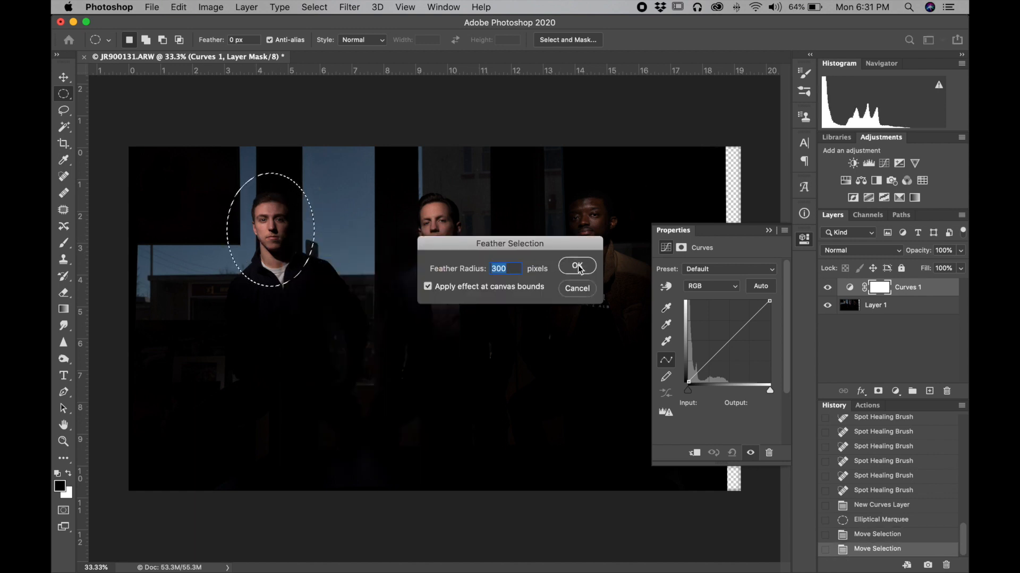
{"action": "left_click", "coordinate": [578, 266]}
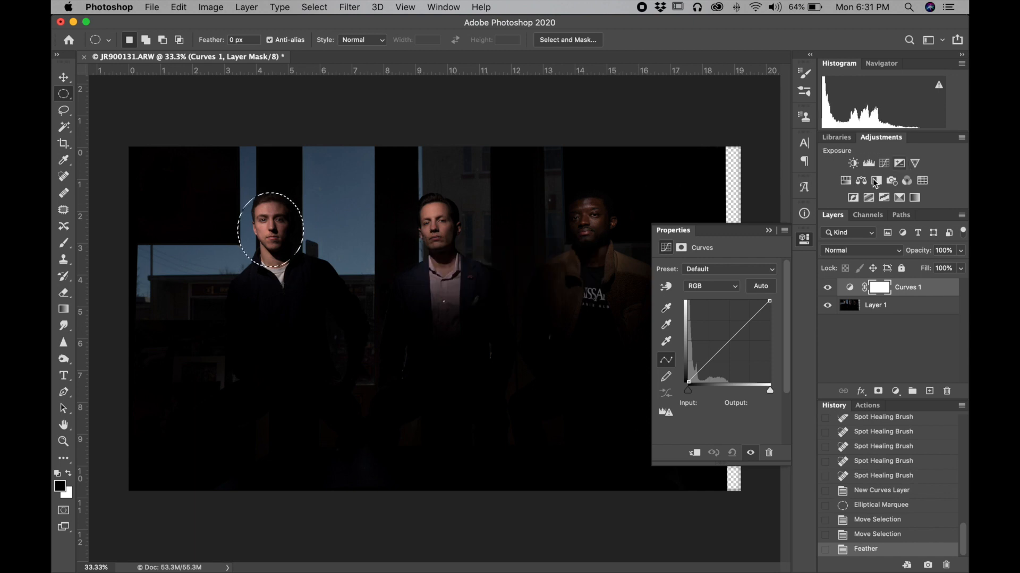
- Create a Curves layer masked by the feathered selection and delete the unmasked Curves 1 layer
{"action": "left_click", "coordinate": [883, 163]}
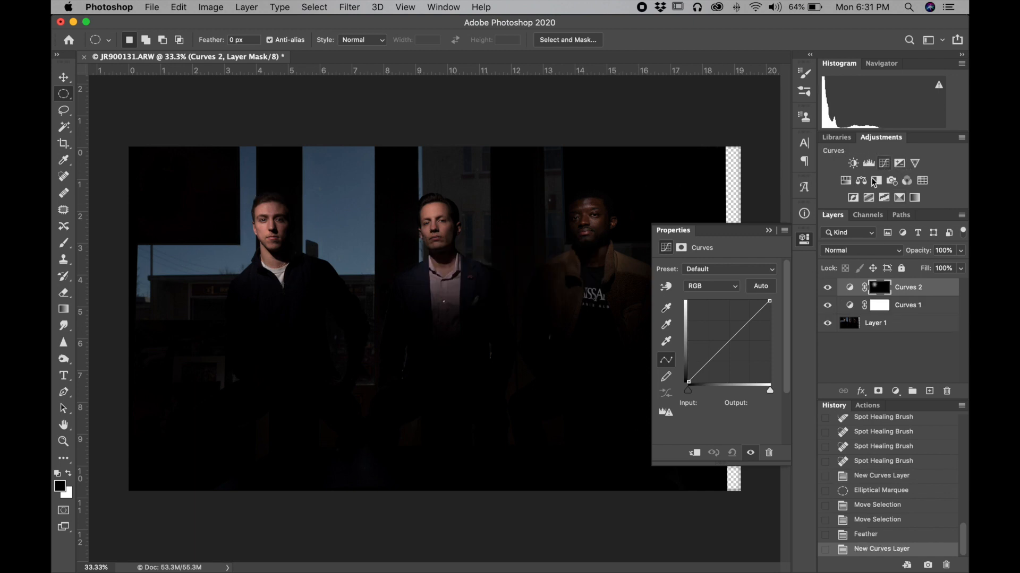
{"action": "left_click", "coordinate": [910, 306]}
{"action": "key", "text": "BackSpace"}
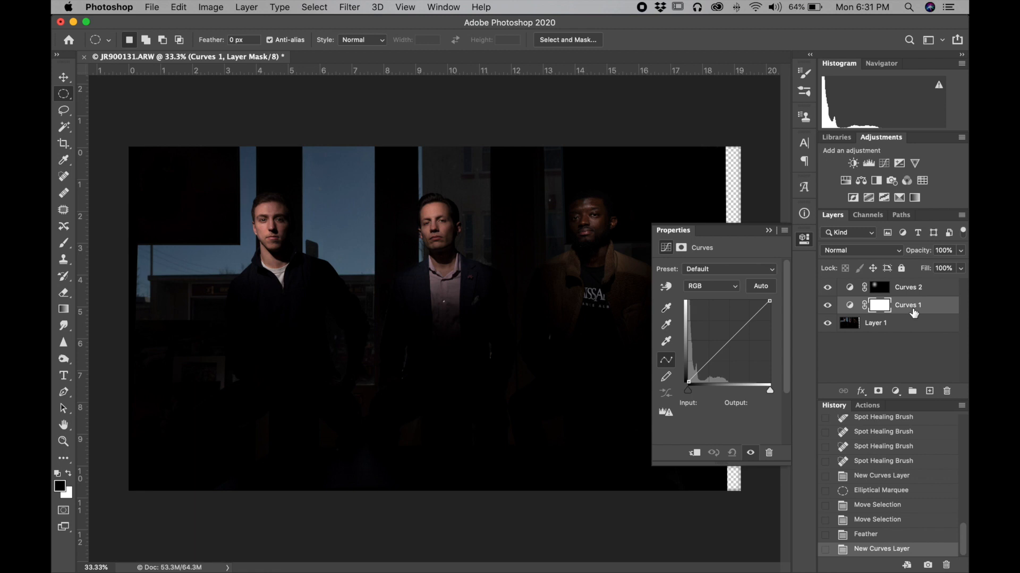
- Brighten the leftmost man's face by raising the Curves 2 midtones, with input 100 at output 124
{"action": "left_click", "coordinate": [878, 288]}
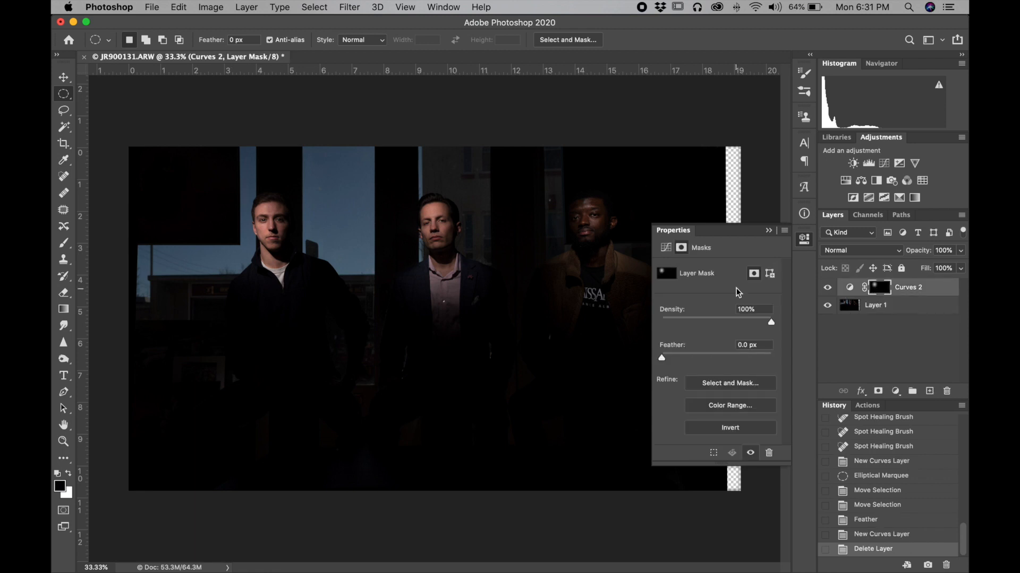
{"action": "left_click", "coordinate": [850, 287]}
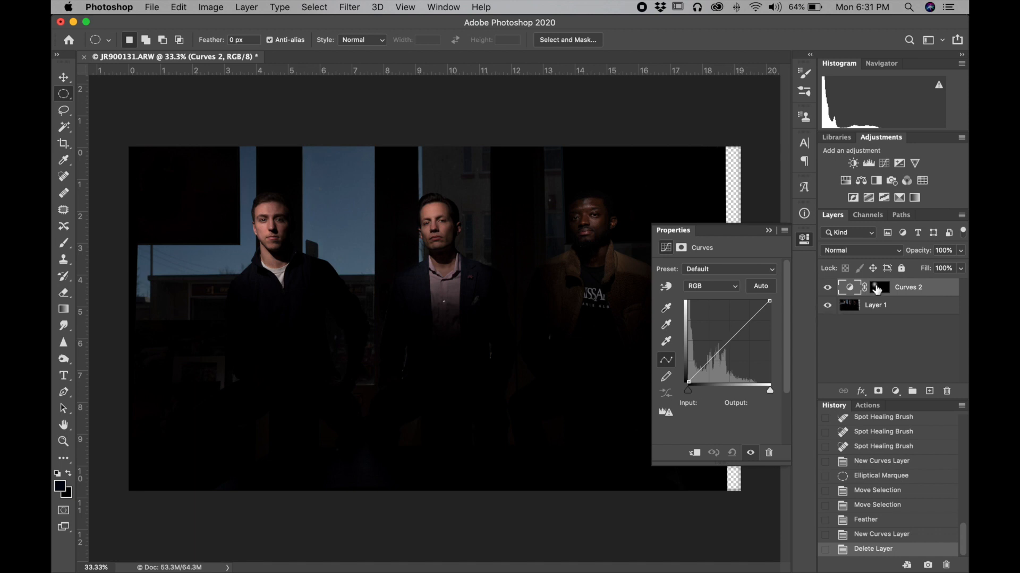
{"action": "left_click_drag", "start_coordinate": [729, 339], "coordinate": [720, 343]}
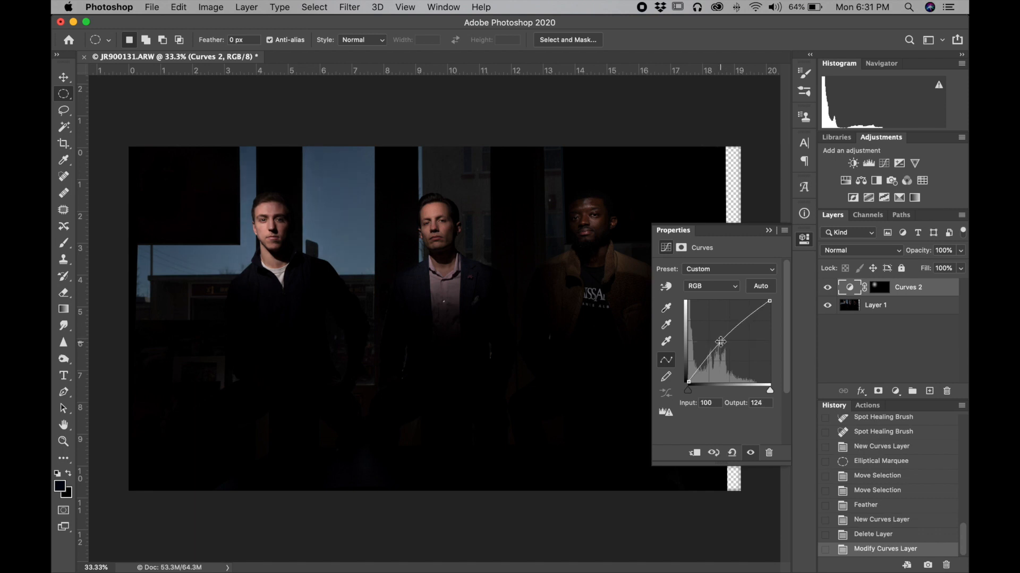
{"action": "left_click", "coordinate": [769, 231]}
- Draw an elliptical selection around the second man's head on Layer 1, centre it on his face and feather it by 300 px
{"action": "left_click", "coordinate": [847, 304]}
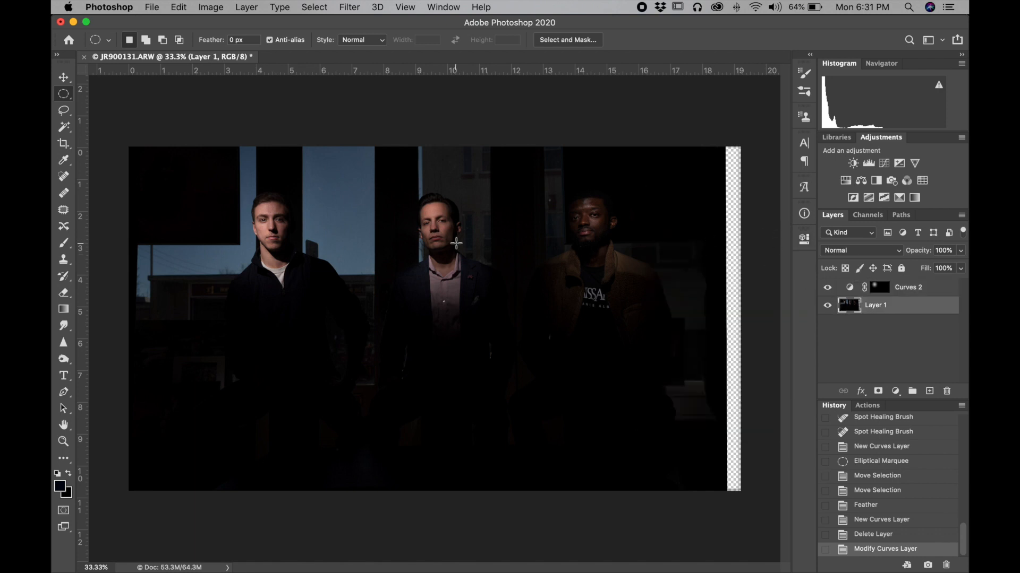
{"action": "left_click_drag", "start_coordinate": [400, 171], "coordinate": [487, 289]}
{"action": "left_click_drag", "start_coordinate": [472, 228], "coordinate": [463, 229]}
{"action": "left_click", "coordinate": [463, 228]}
{"action": "key", "text": "super+z"}
{"action": "right_click", "coordinate": [463, 225]}
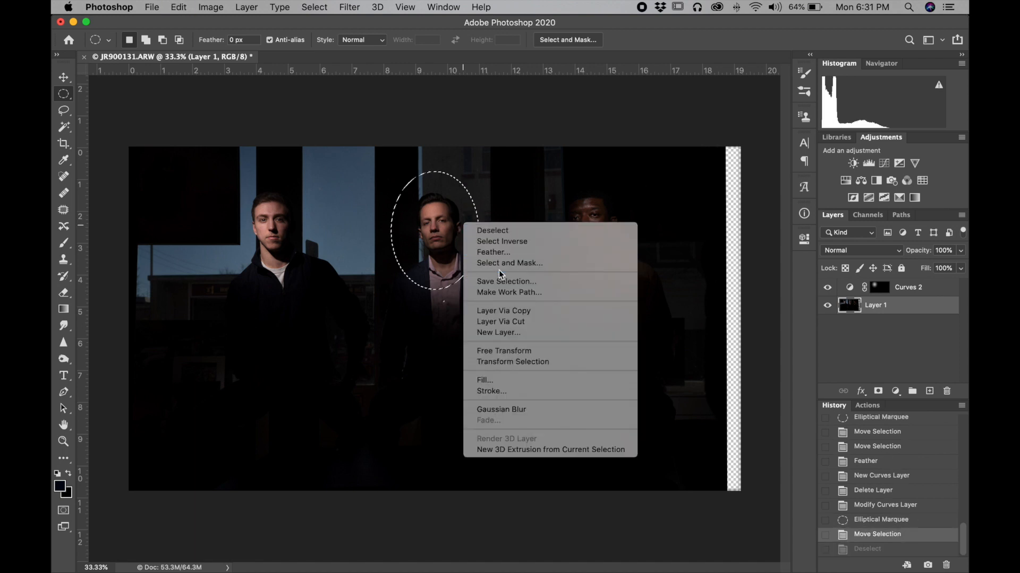
{"action": "left_click", "coordinate": [496, 253]}
{"action": "key", "text": "Return"}
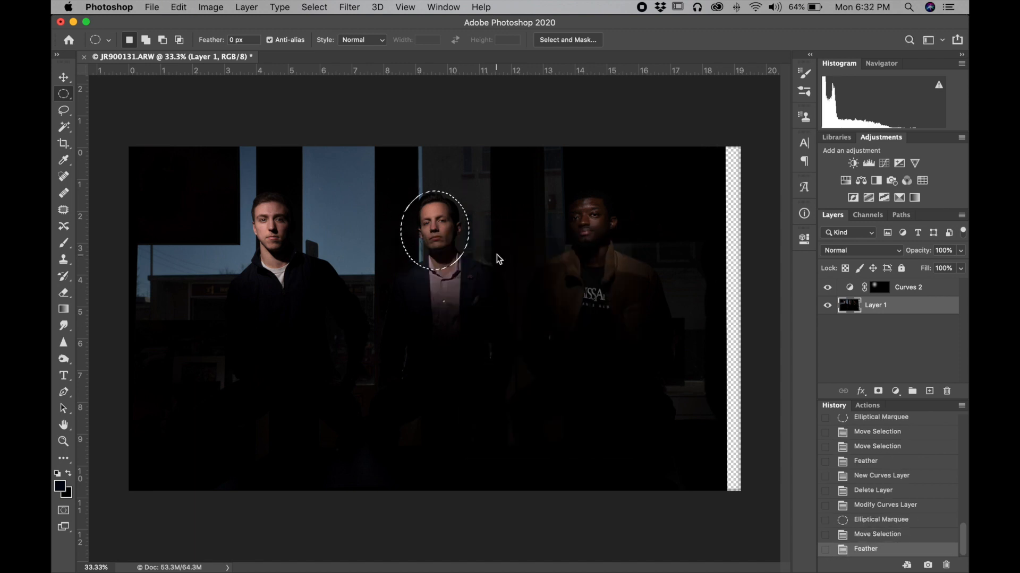
- Brighten the second man's face with a new masked Curves layer, raising input 114 to output 137
{"action": "left_click", "coordinate": [883, 163]}
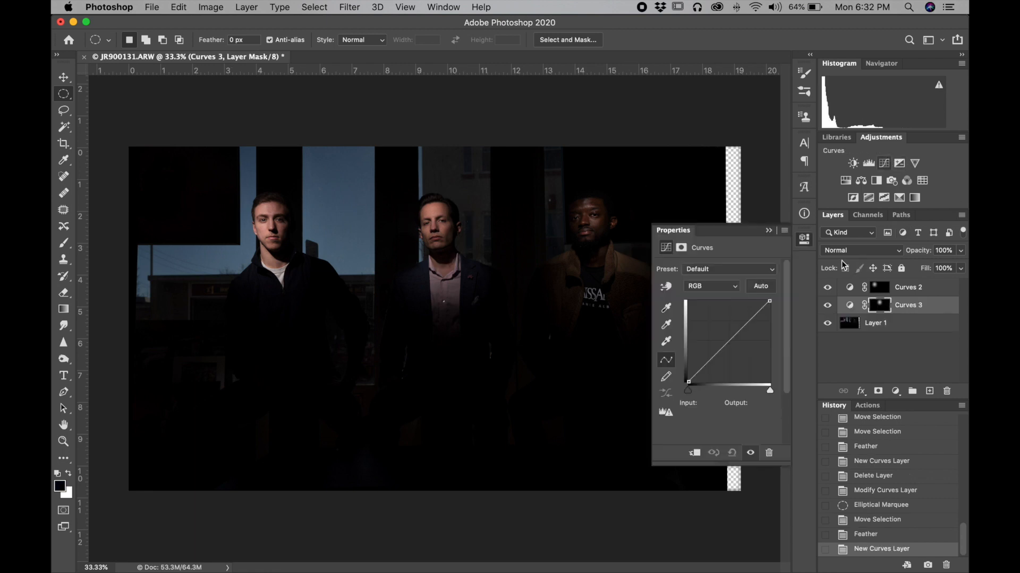
{"action": "left_click_drag", "start_coordinate": [729, 343], "coordinate": [725, 339]}
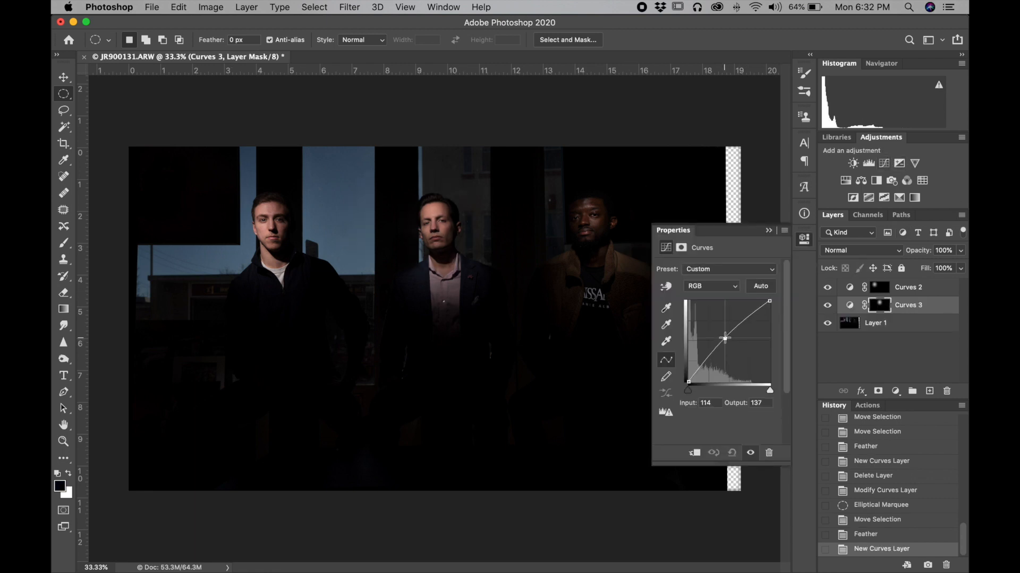
{"action": "left_click", "coordinate": [767, 230]}
- Draw an elliptical selection around the third man's head on Layer 1 and feather it by 300 px
{"action": "left_click", "coordinate": [846, 324]}
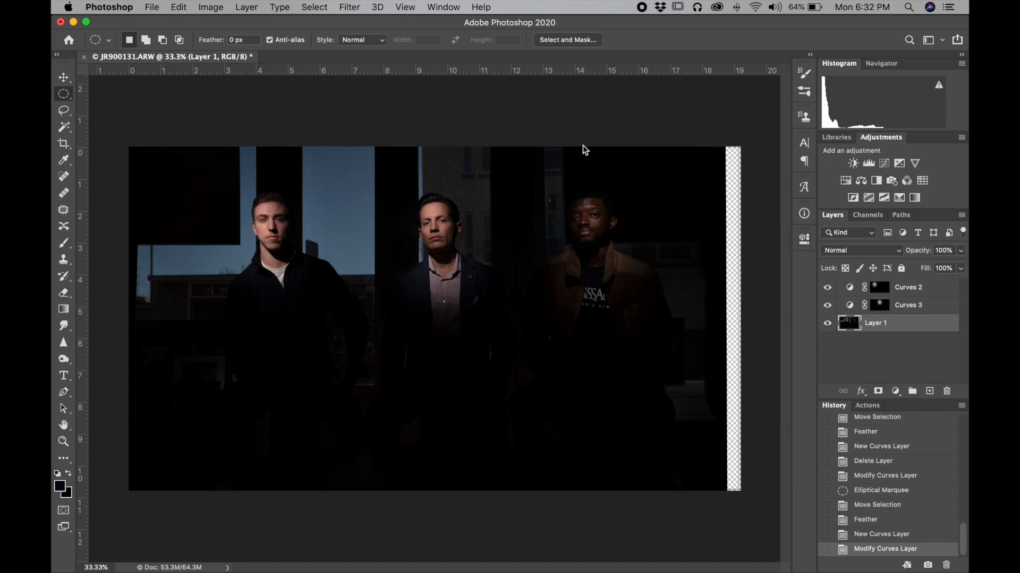
{"action": "left_click_drag", "start_coordinate": [635, 175], "coordinate": [571, 260]}
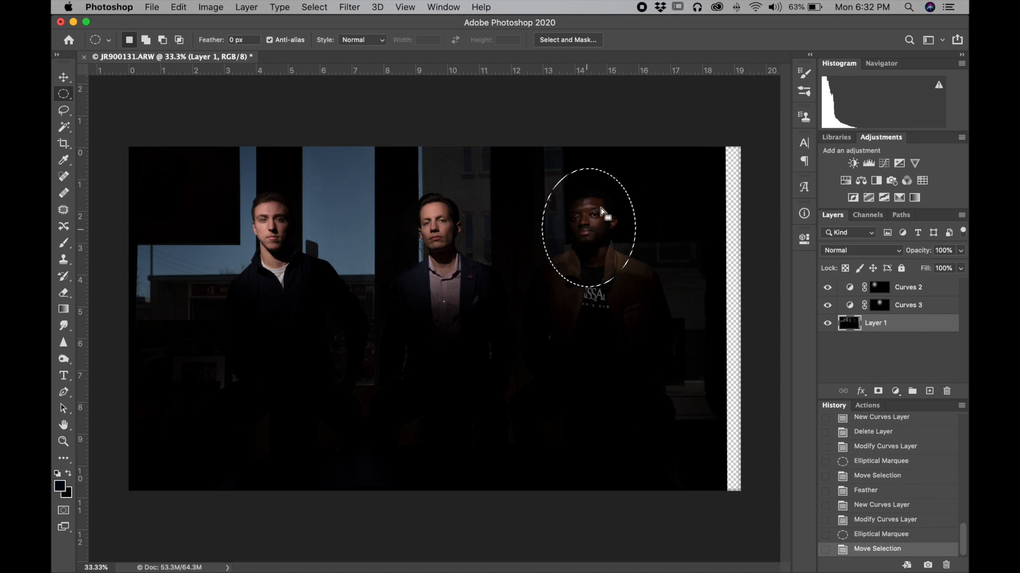
{"action": "right_click", "coordinate": [599, 204]}
{"action": "left_click", "coordinate": [619, 234]}
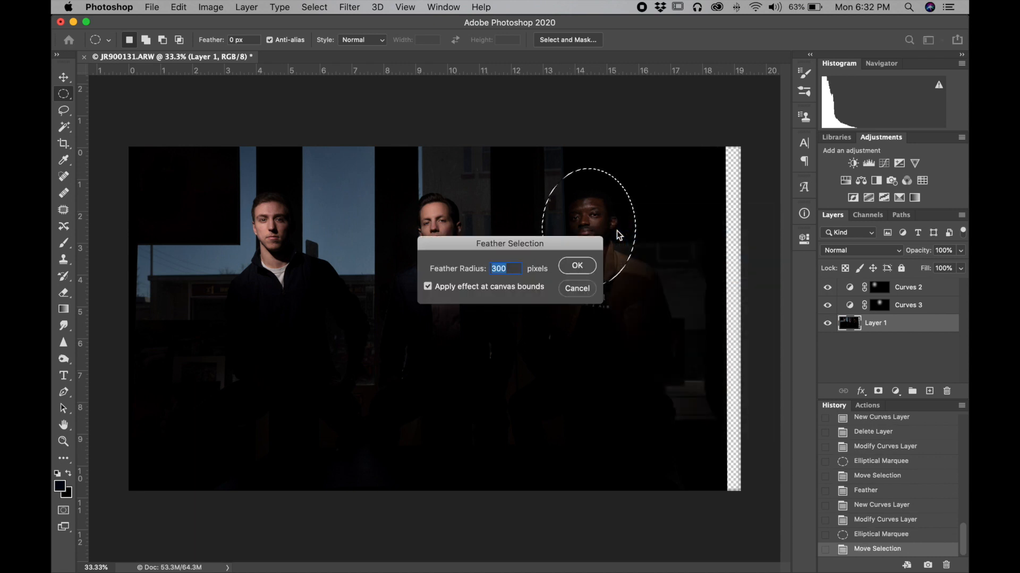
{"action": "key", "text": "Return"}
- Brighten the third man's face with a new masked Curves layer, raising input 104 to output 144, and merge all visible layers
{"action": "left_click", "coordinate": [883, 162]}
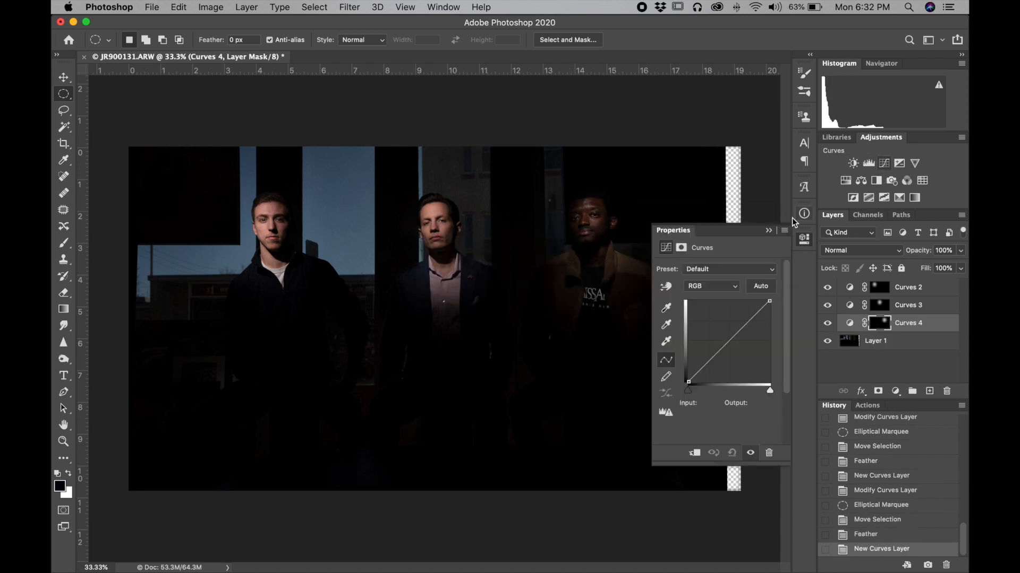
{"action": "left_click_drag", "start_coordinate": [726, 342], "coordinate": [722, 335]}
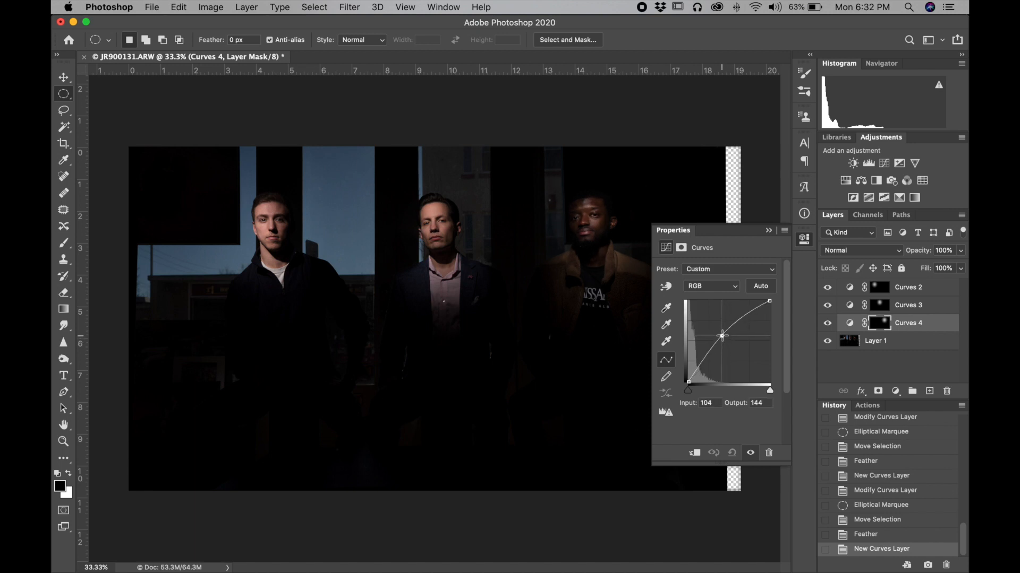
{"action": "left_click", "coordinate": [768, 230]}
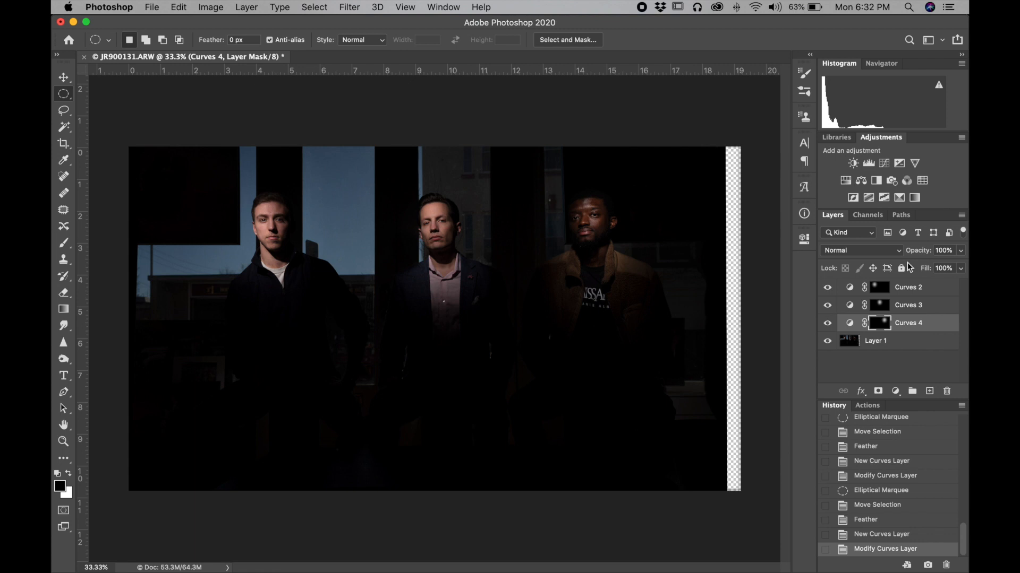
{"action": "key", "text": "super+shift+e"}
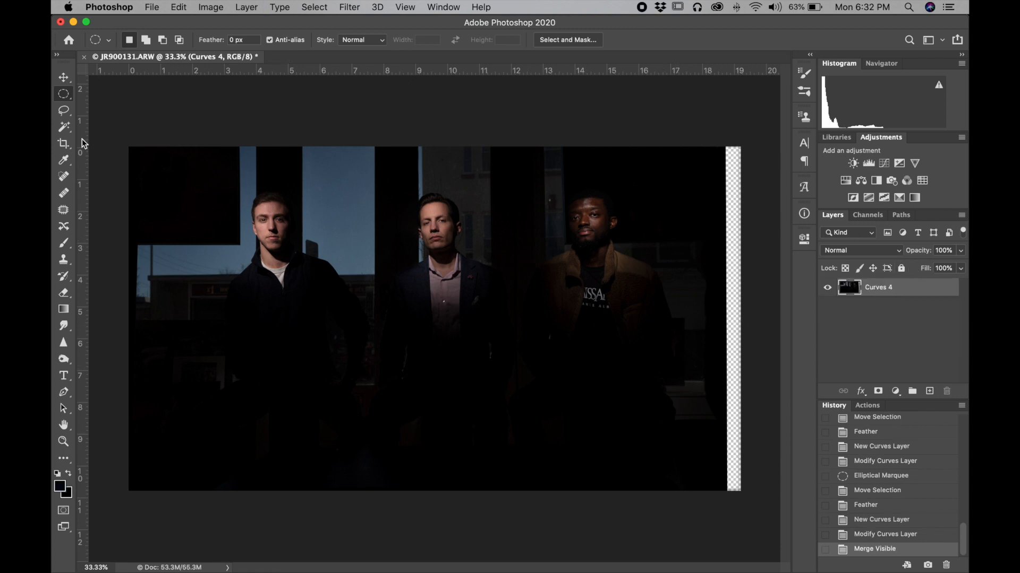
- Select the transparent strip along the photo's right edge with a rectangular marquee and fill it with Content-Aware at 100% opacity
{"action": "left_click", "coordinate": [64, 177]}
{"action": "left_click_drag", "start_coordinate": [63, 94], "coordinate": [95, 95]}
{"action": "left_click_drag", "start_coordinate": [724, 138], "coordinate": [750, 501]}
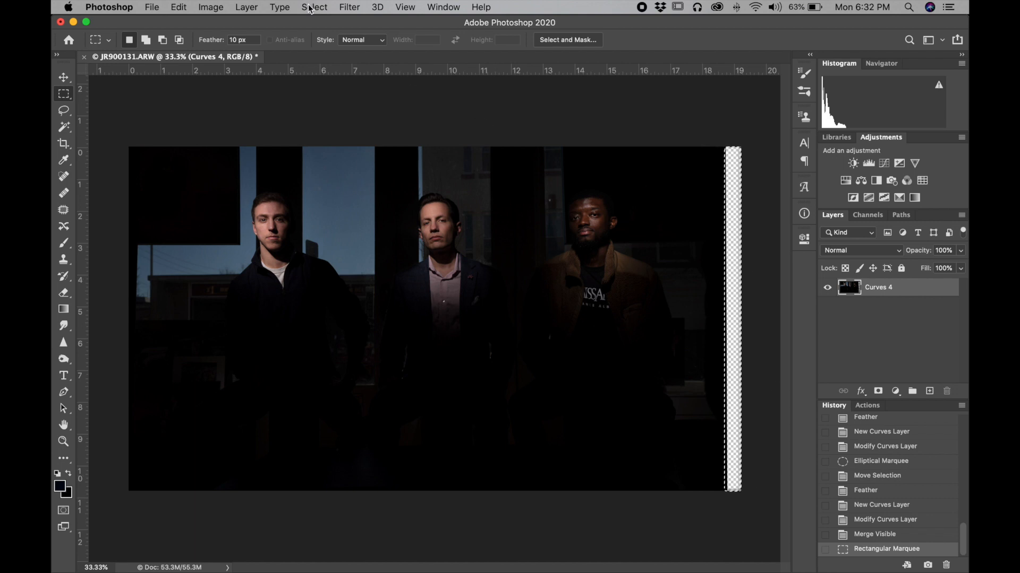
{"action": "left_click", "coordinate": [178, 7]}
{"action": "left_click", "coordinate": [232, 215]}
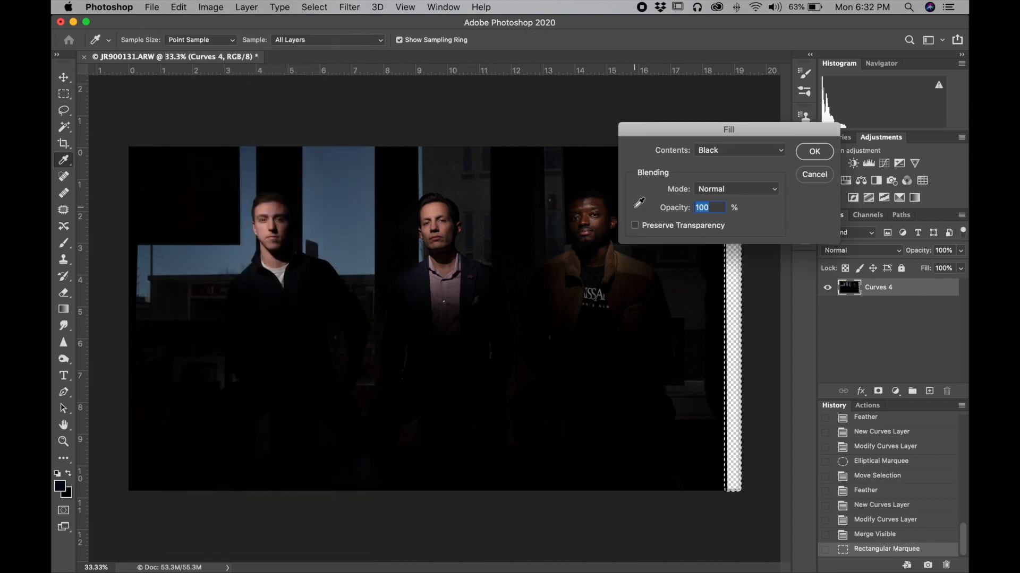
{"action": "left_click", "coordinate": [781, 151]}
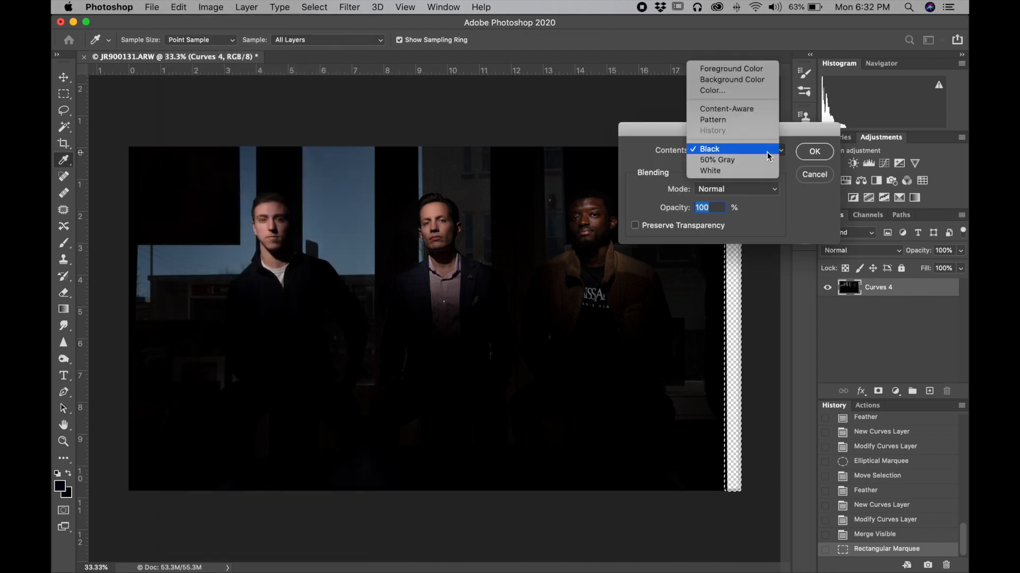
{"action": "left_click", "coordinate": [721, 109]}
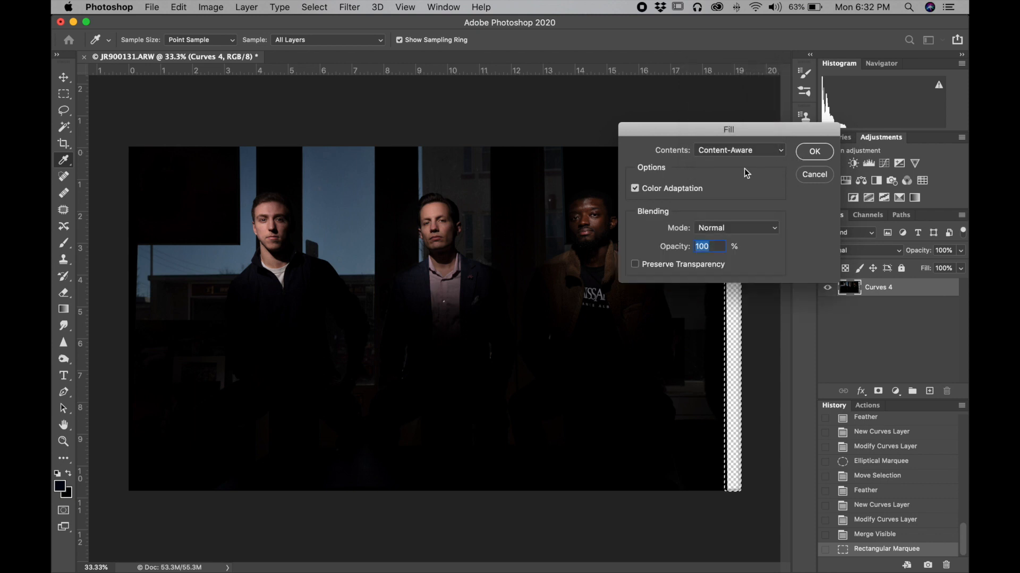
{"action": "key", "text": "Return"}
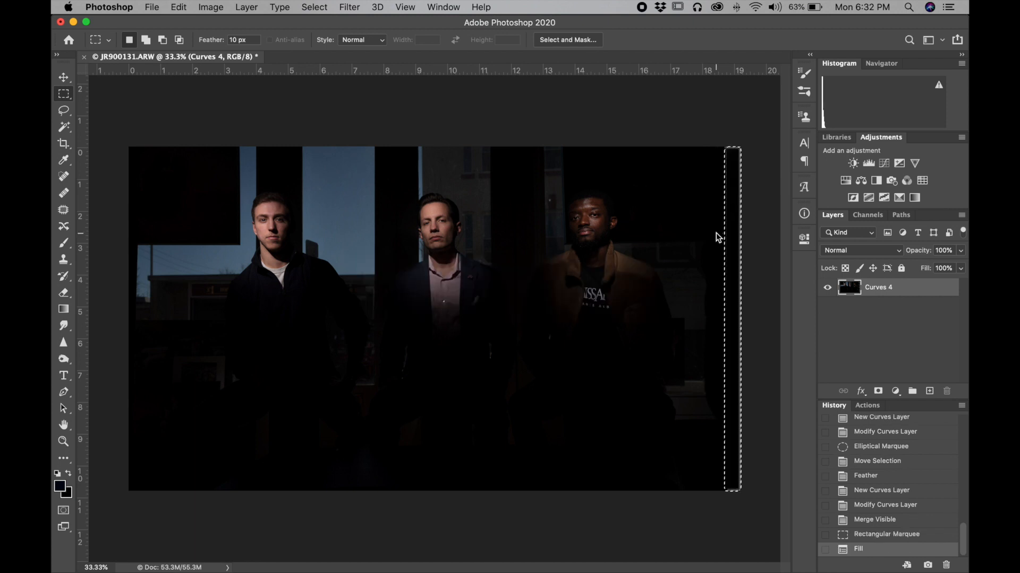
- Reselect the photo's right edge strip with a wider rectangular marquee, nudge it right, fill it with Content-Aware at 100% opacity, and deselect
{"action": "key", "text": "super+d"}
{"action": "left_click_drag", "start_coordinate": [717, 146], "coordinate": [766, 516]}
{"action": "key", "text": "shift+Right"}
{"action": "key", "text": "shift+Right"}
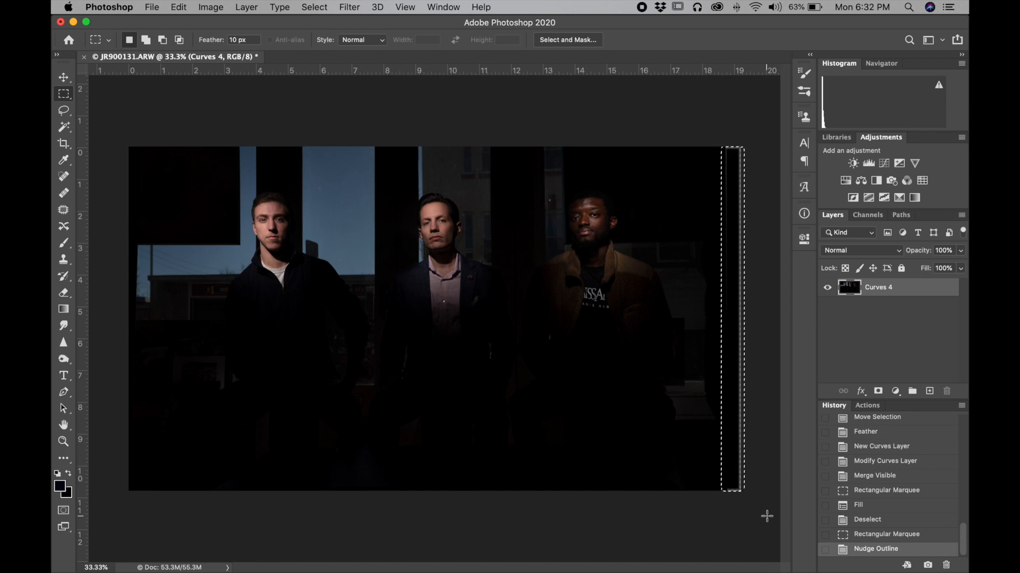
{"action": "left_click", "coordinate": [211, 7]}
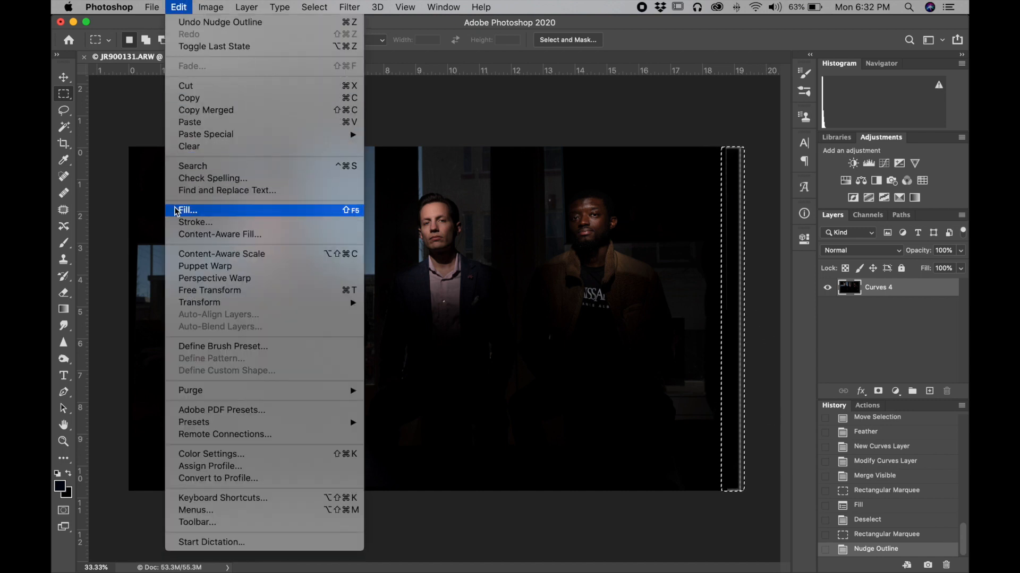
{"action": "left_click", "coordinate": [210, 202]}
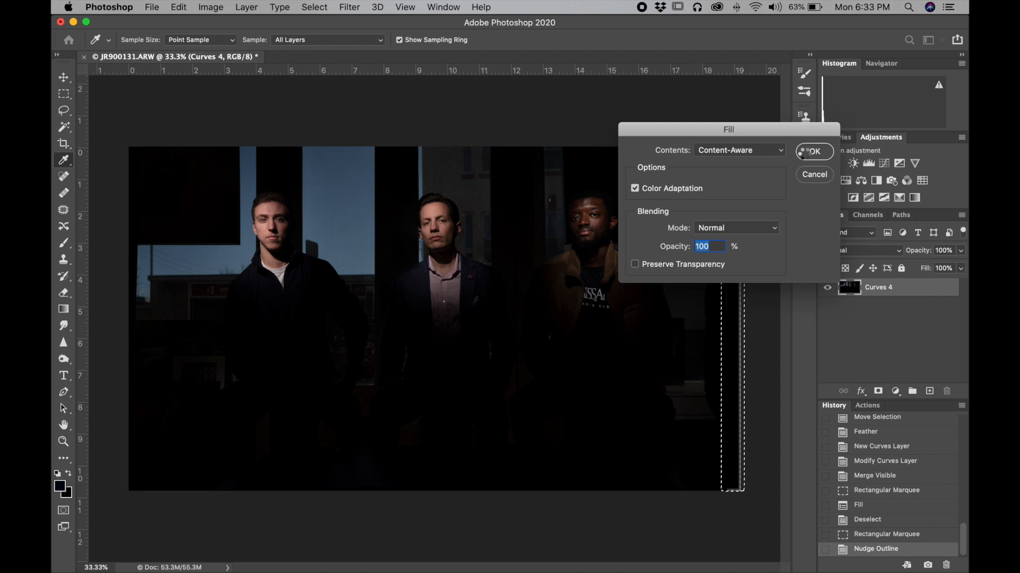
{"action": "left_click", "coordinate": [802, 153]}
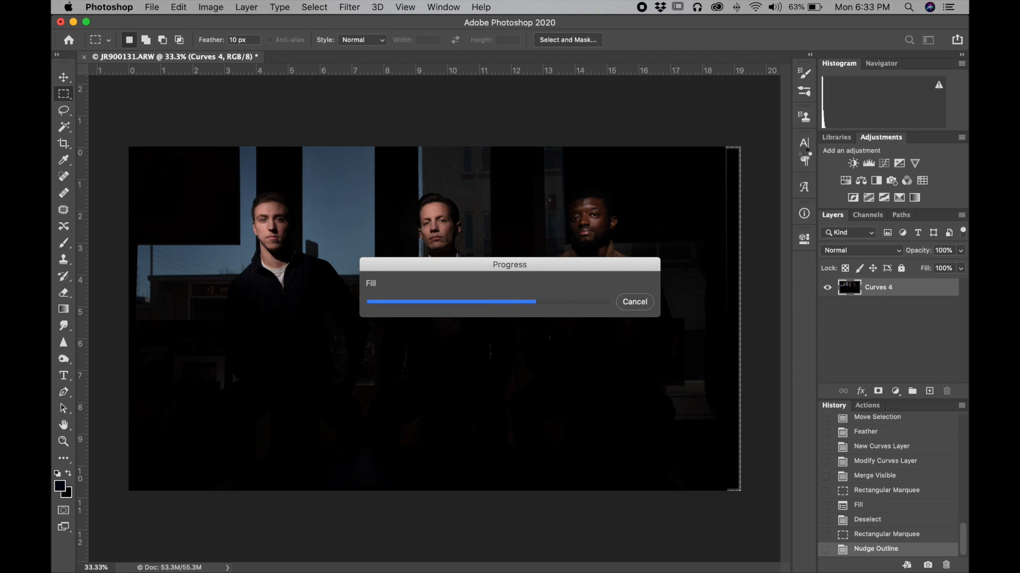
{"action": "key", "text": "super+d"}
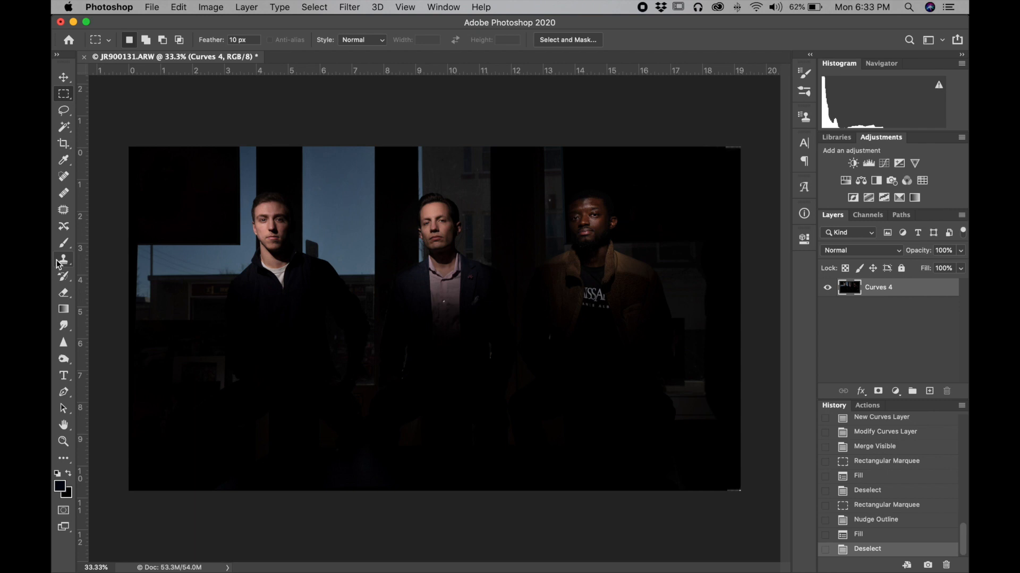
- Clone Stamp over the leftover marks in the photo's upper-right and lower-right corners and along its right edge, using a 175 px brush
{"action": "left_click", "coordinate": [61, 261]}
{"action": "key", "text": "bracketright"}
{"action": "key", "text": "bracketright"}
{"action": "key", "text": "bracketright"}
{"action": "key", "text": "bracketright"}
{"action": "key", "text": "bracketright"}
{"action": "key", "text": "bracketright"}
{"action": "left_click_drag", "start_coordinate": [726, 154], "coordinate": [770, 142]}
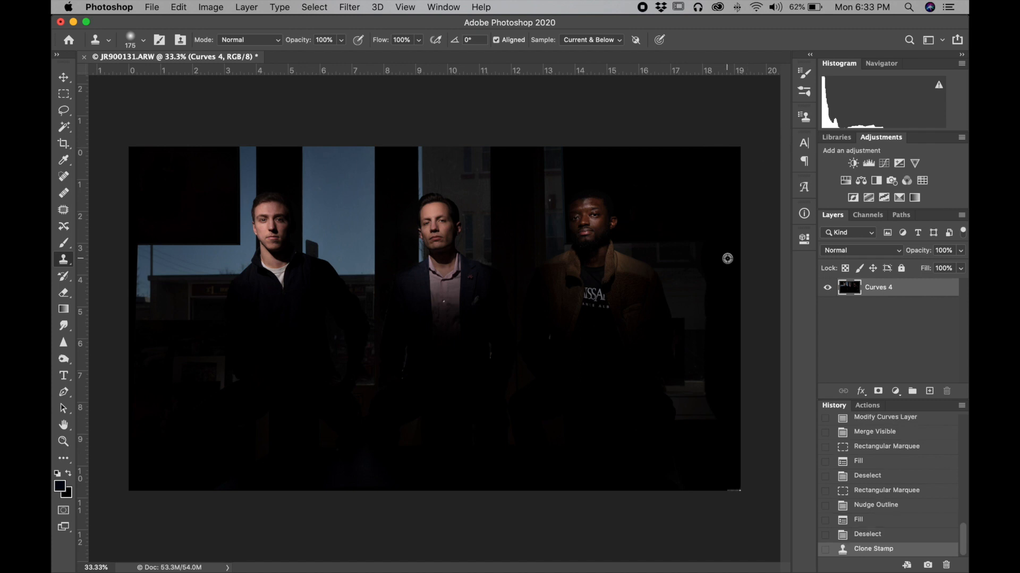
{"action": "left_click", "coordinate": [722, 465], "text": "alt"}
{"action": "left_click_drag", "start_coordinate": [729, 486], "coordinate": [738, 489]}
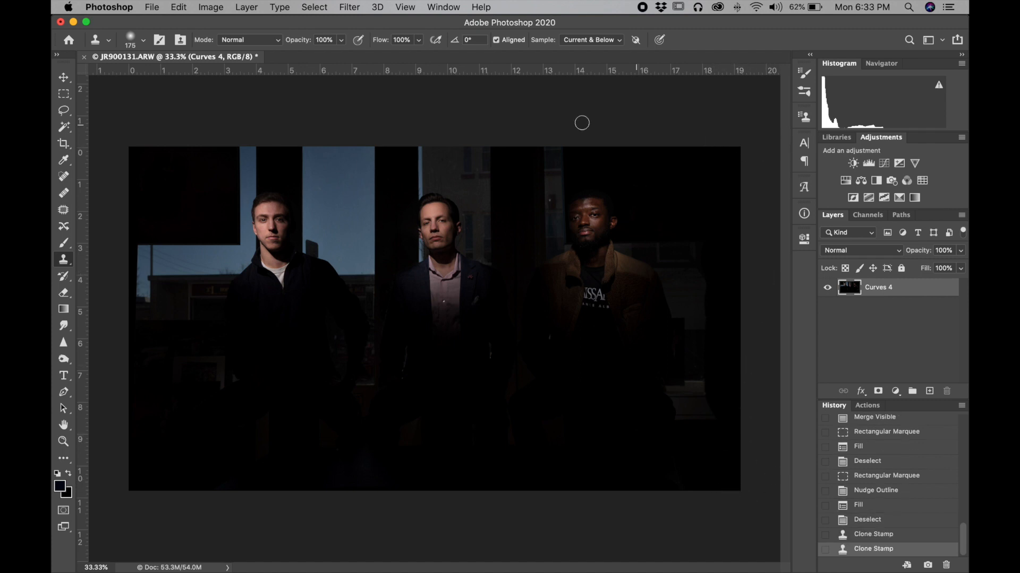
{"action": "left_click_drag", "start_coordinate": [721, 371], "coordinate": [743, 371]}
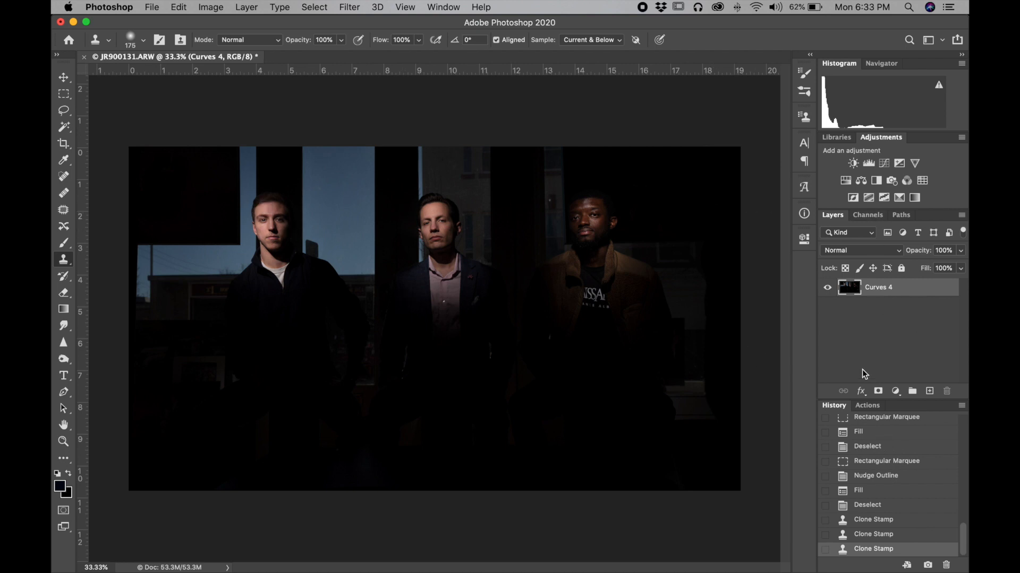
- Run the Lazy Daisy action on the merged photo and reduce its layer group's opacity to 20%
{"action": "left_click", "coordinate": [867, 406]}
{"action": "scroll", "coordinate": [869, 453], "scroll_direction": "down", "scroll_amount": 2}
{"action": "scroll", "coordinate": [869, 453], "scroll_direction": "down", "scroll_amount": 4}
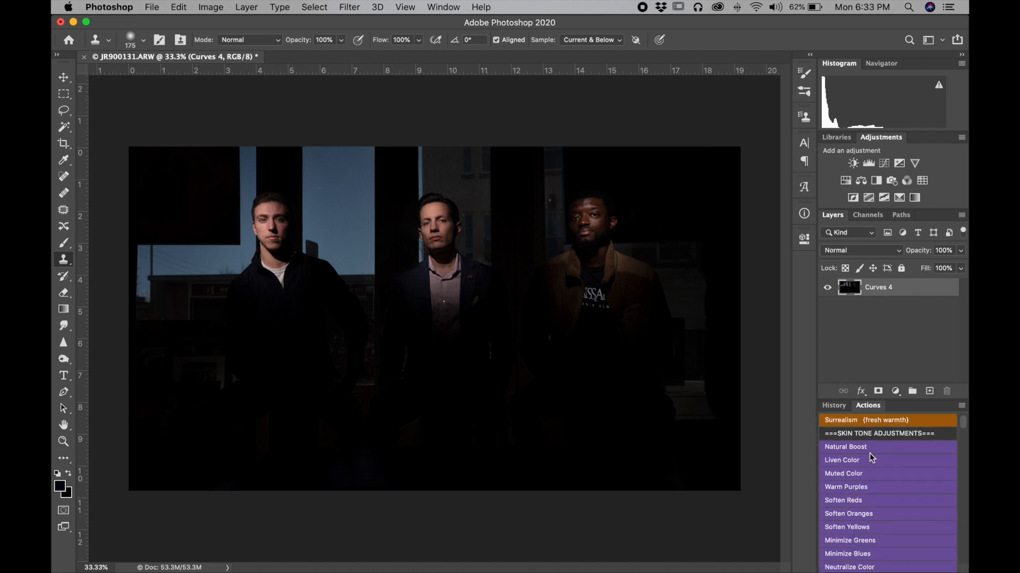
{"action": "scroll", "coordinate": [869, 453], "scroll_direction": "up", "scroll_amount": 6}
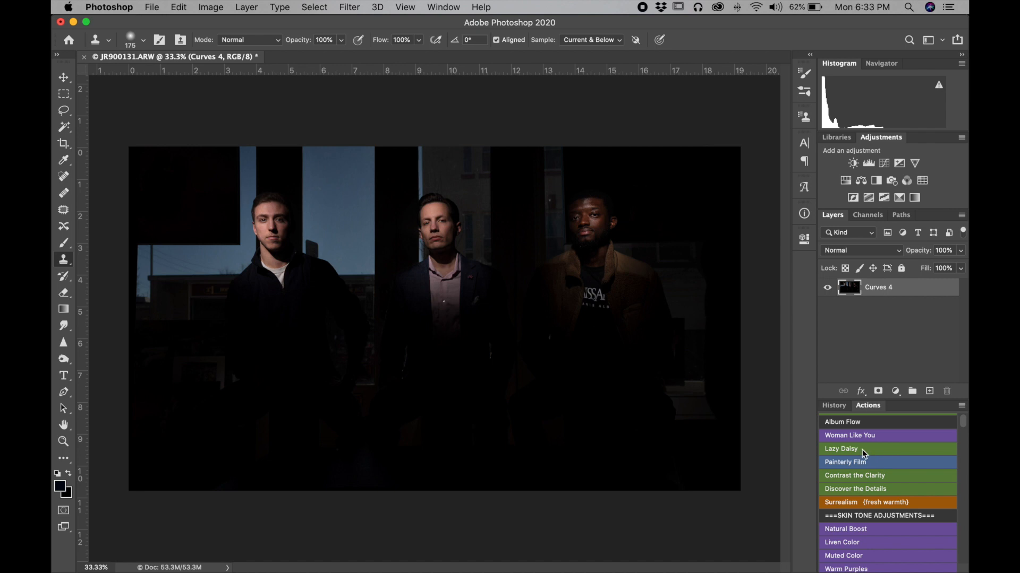
{"action": "left_click", "coordinate": [862, 450]}
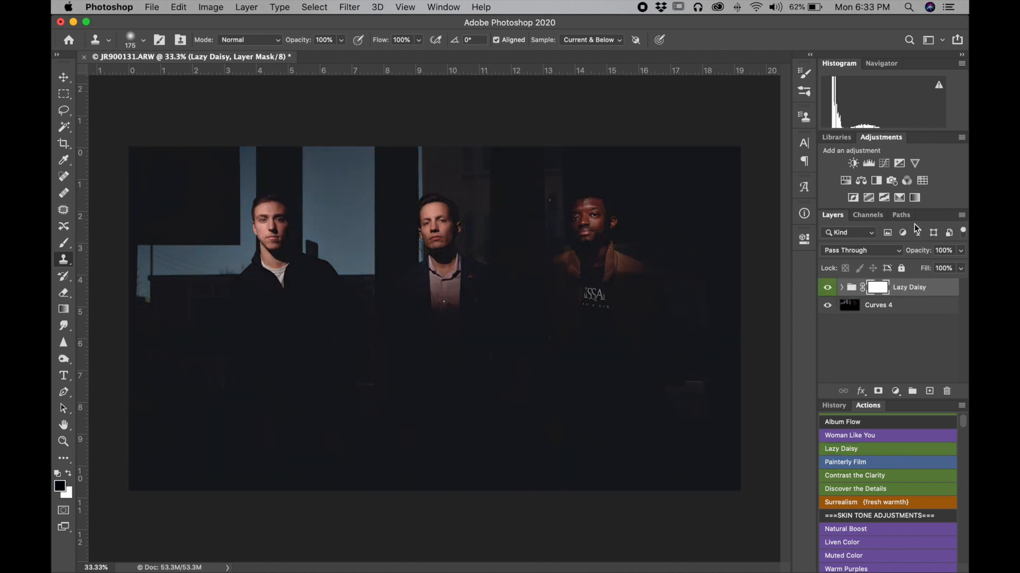
{"action": "left_click_drag", "start_coordinate": [930, 251], "coordinate": [879, 259]}
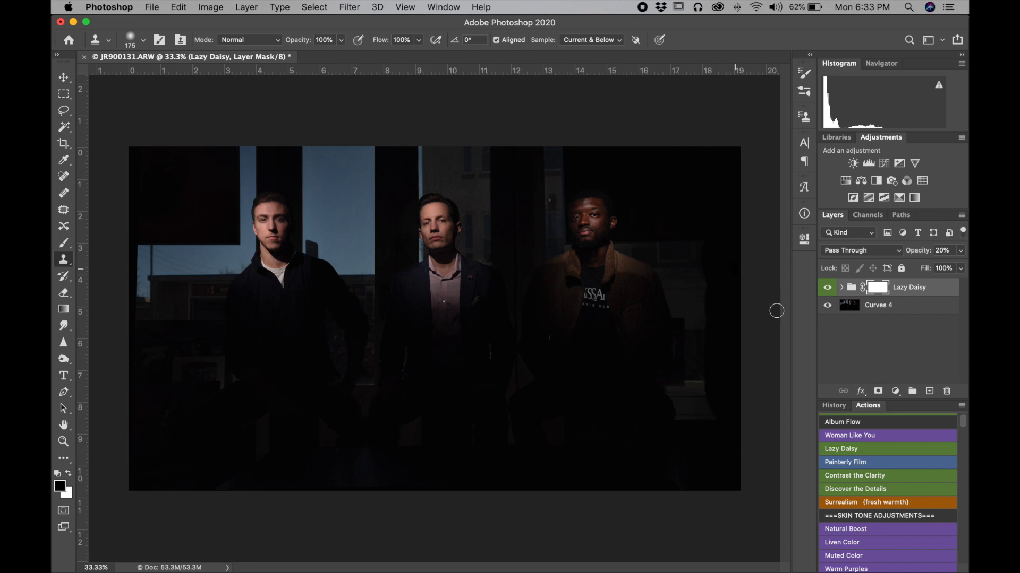
- Run the Painterly Film action, allowing it to flatten the image, and set its group's opacity to 30%
{"action": "left_click", "coordinate": [859, 459]}
{"action": "left_click", "coordinate": [589, 214]}
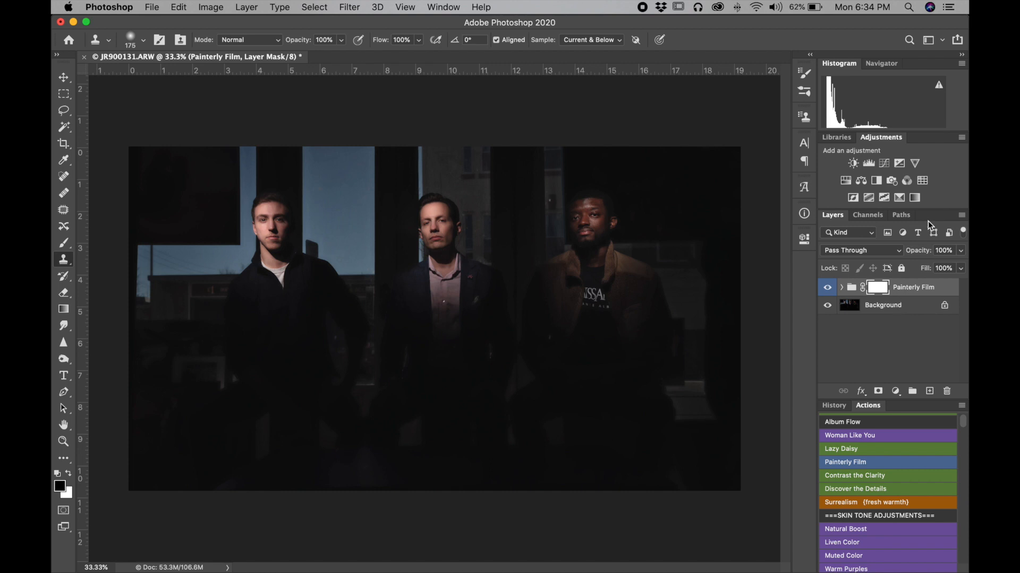
{"action": "left_click", "coordinate": [943, 250]}
{"action": "type", "text": "20"}
{"action": "key", "text": "Return"}
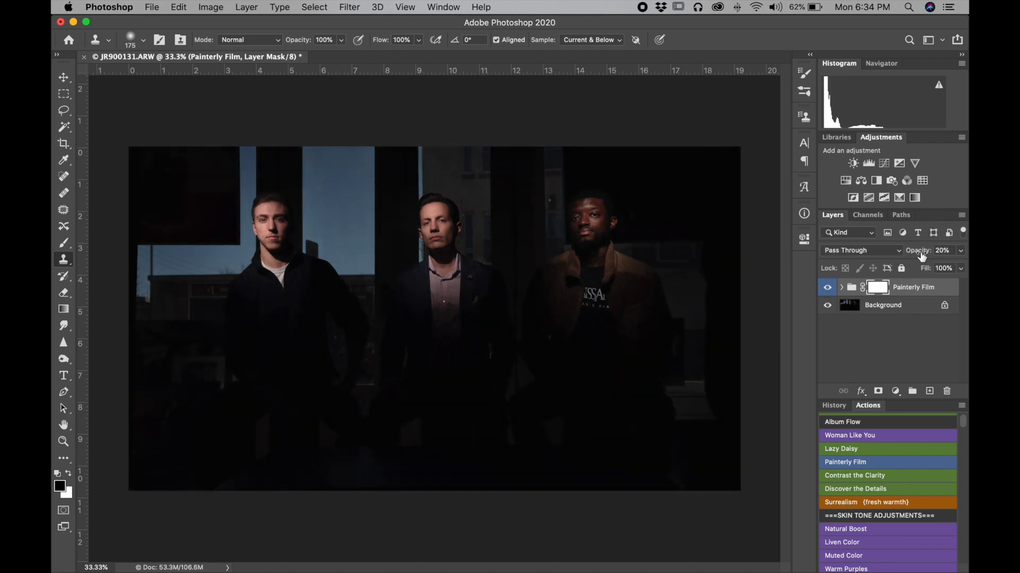
{"action": "left_click", "coordinate": [939, 248]}
{"action": "type", "text": "30"}
{"action": "key", "text": "Return"}
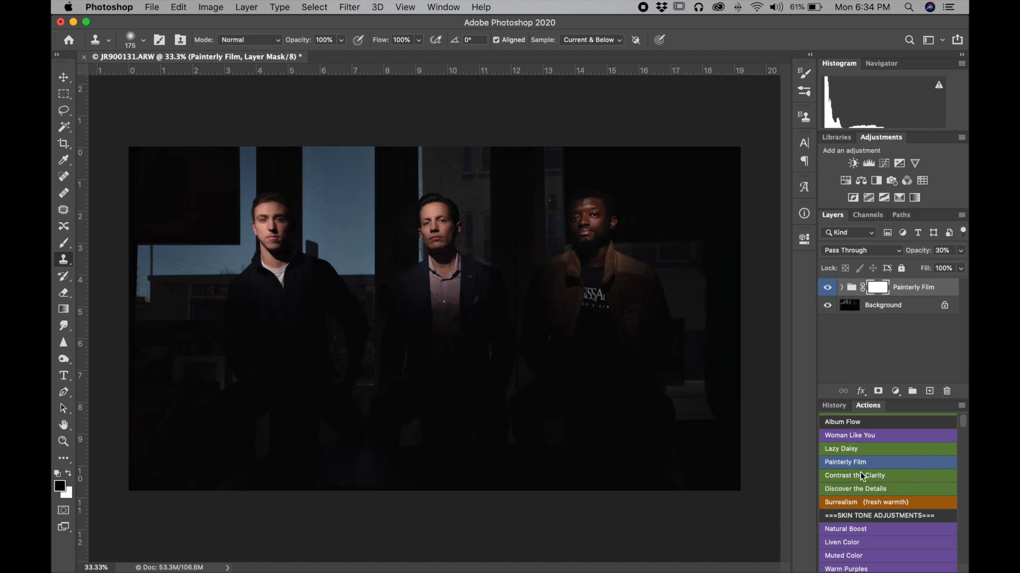
- Run the Contrast the Clarity action, allowing it to flatten the image, and set its layer's opacity to 45%
{"action": "scroll", "coordinate": [856, 472], "scroll_direction": "down", "scroll_amount": 1}
{"action": "left_click", "coordinate": [859, 464]}
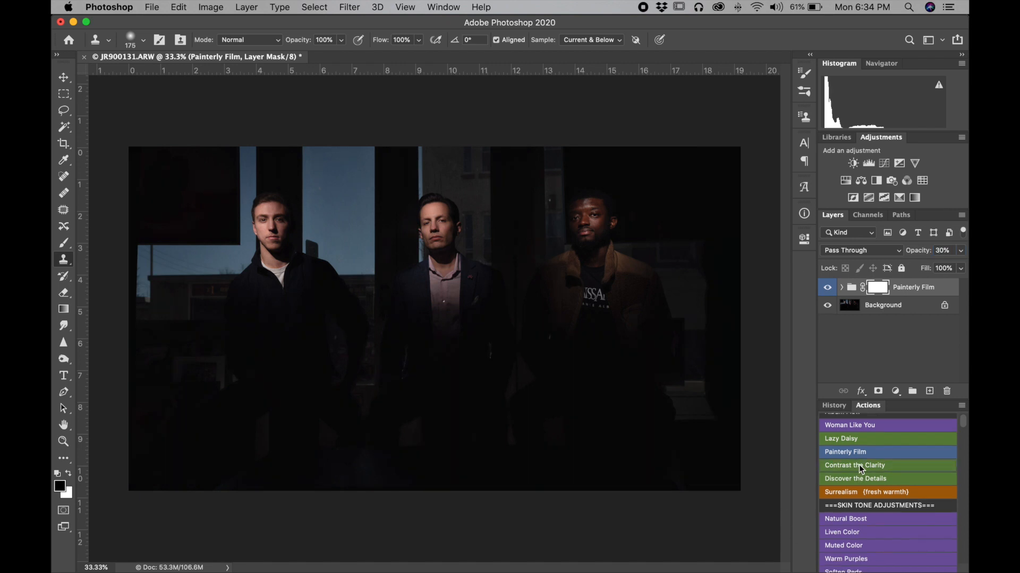
{"action": "left_click", "coordinate": [620, 212]}
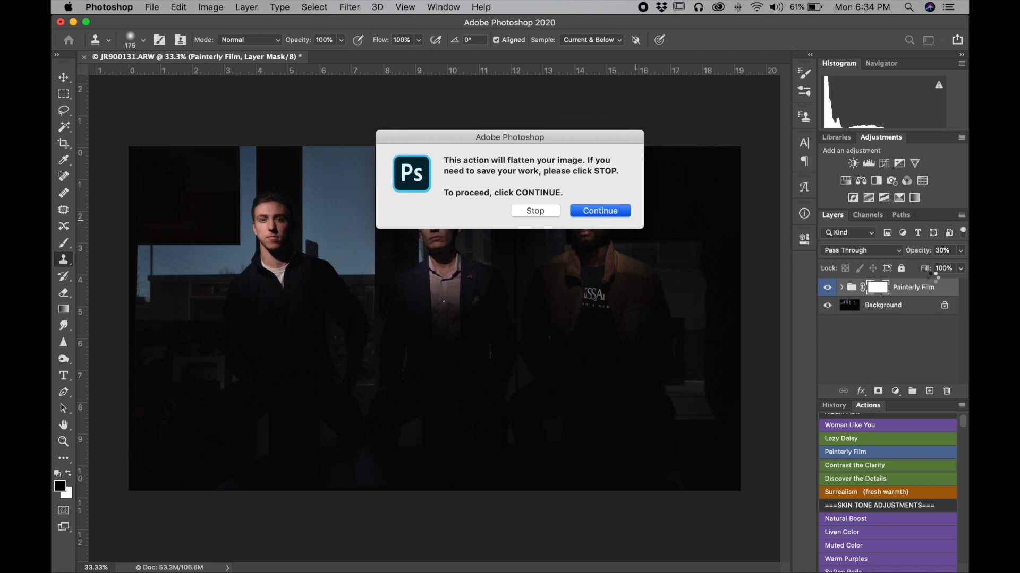
{"action": "double_click", "coordinate": [944, 251]}
{"action": "type", "text": "4"}
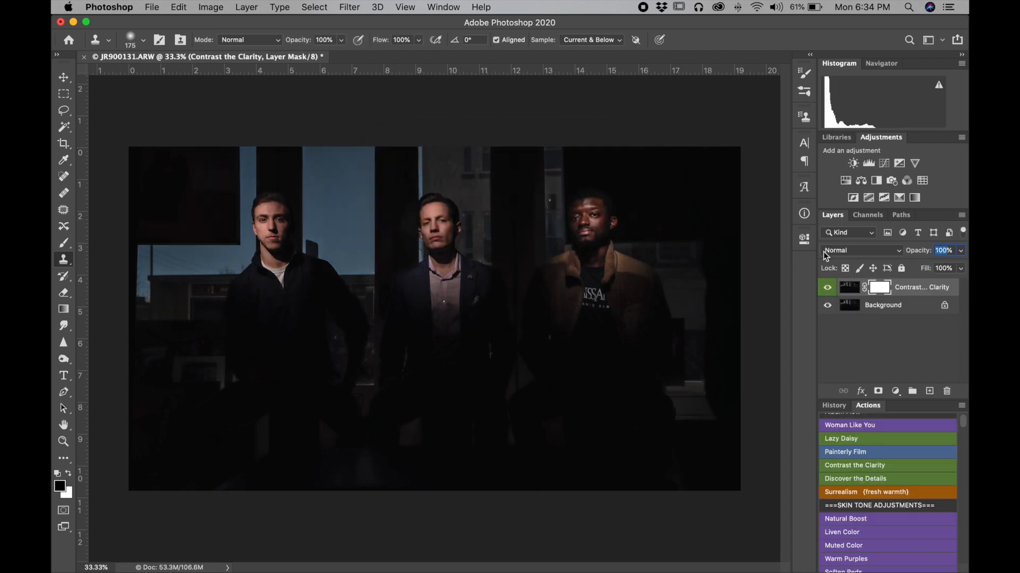
{"action": "key", "text": "Return"}
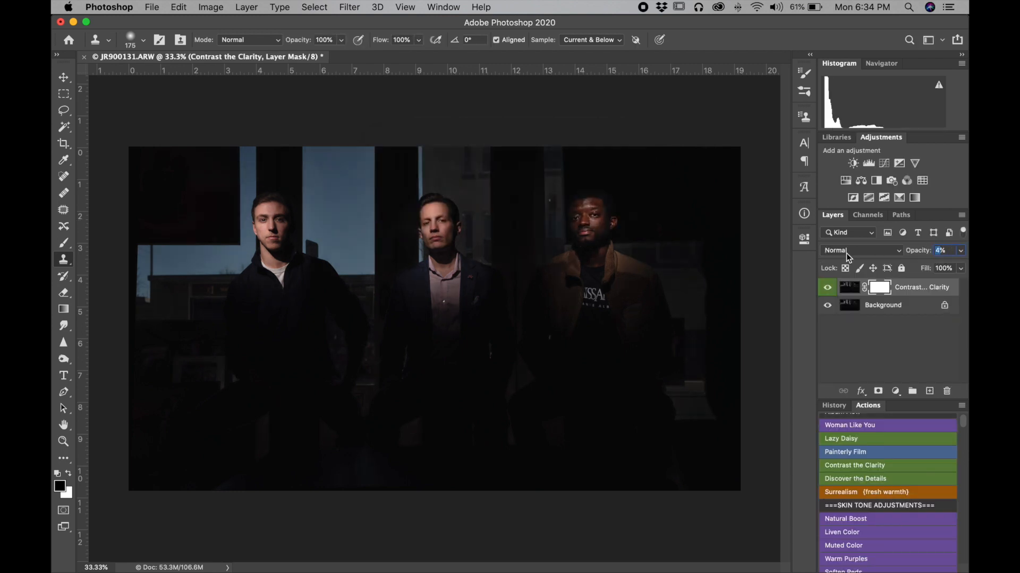
{"action": "type", "text": "45"}
{"action": "key", "text": "Return"}
- Run the Surrealism (fresh warmth) action with flattening allowed, compare its layer on and off, and merge it into the background
{"action": "left_click", "coordinate": [869, 492]}
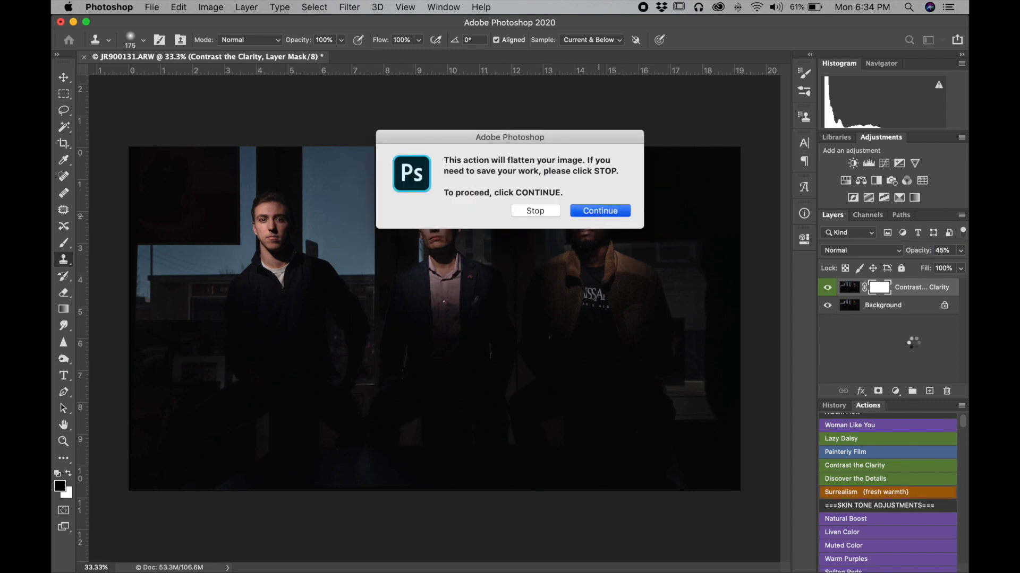
{"action": "key", "text": "Return"}
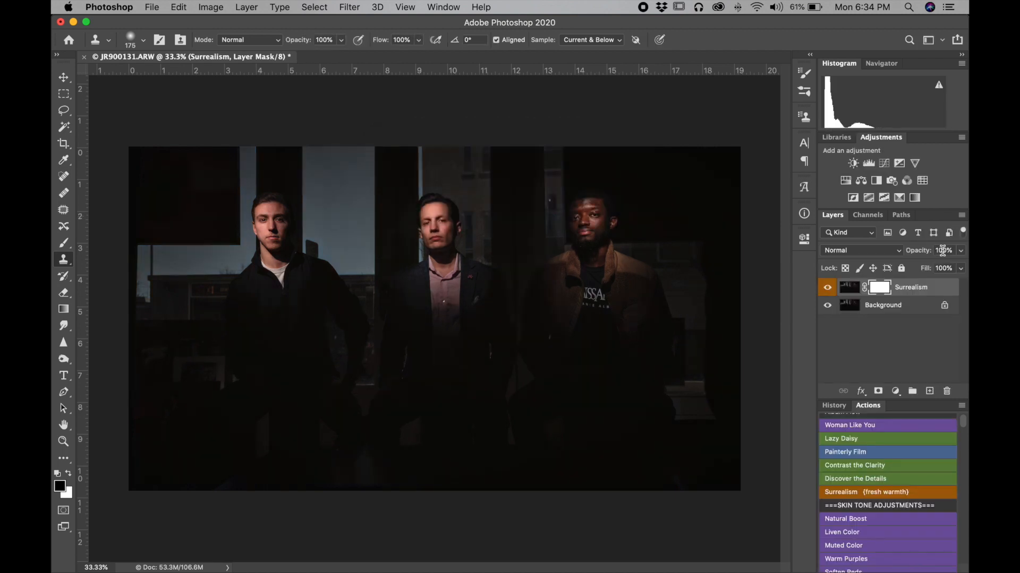
{"action": "left_click", "coordinate": [827, 287]}
{"action": "left_click", "coordinate": [827, 287]}
{"action": "key", "text": "super+e"}
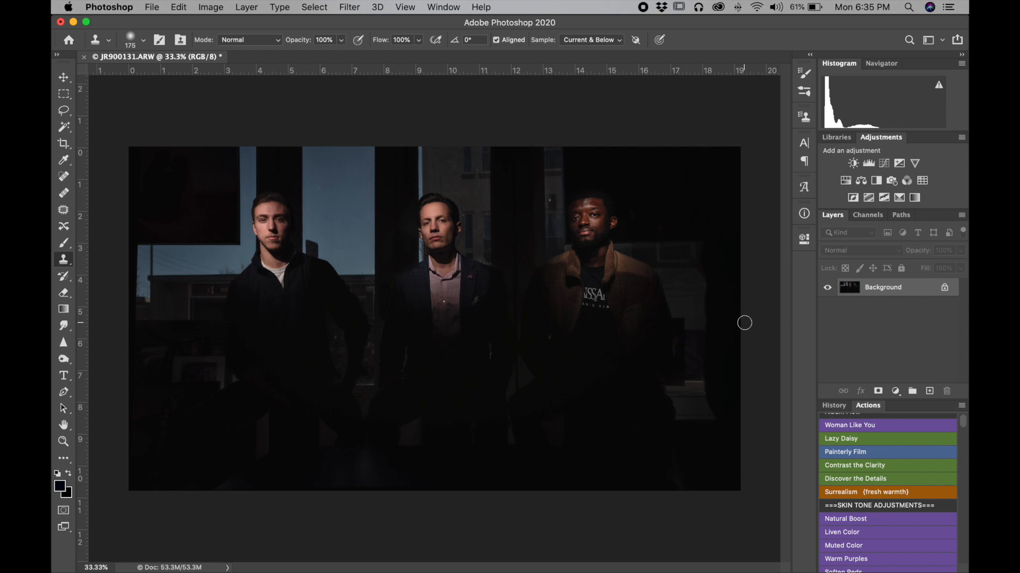
- Sample a clone source on the third man's shirt, duplicate the background layer, set the brush size to 250, and merge the copy down
{"action": "left_click", "coordinate": [594, 296], "text": "alt"}
{"action": "key", "text": "super+j"}
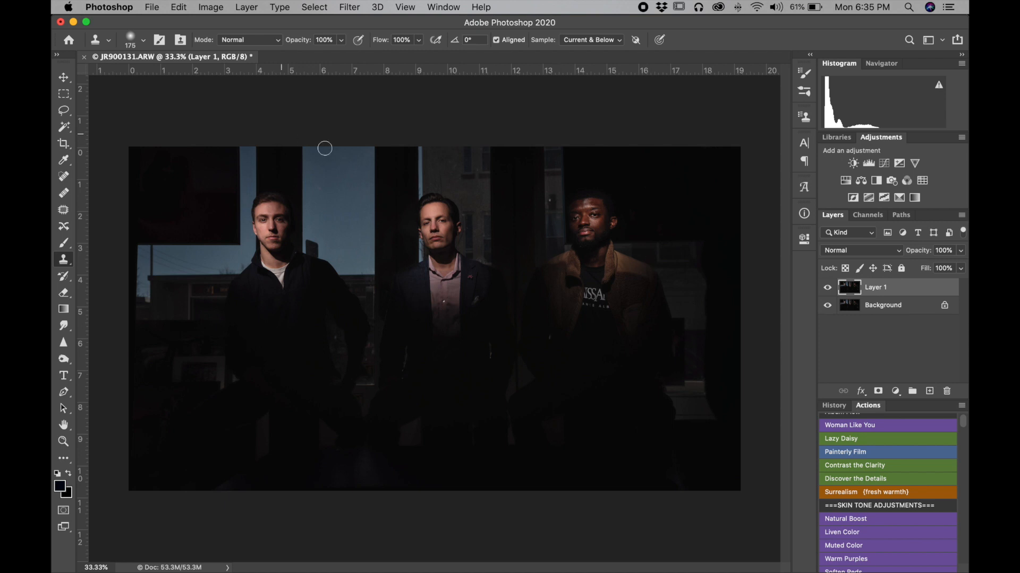
{"action": "key", "text": "bracketright"}
{"action": "key", "text": "bracketright"}
{"action": "key", "text": "bracketright"}
{"action": "key", "text": "bracketright"}
{"action": "key", "text": "bracketright"}
{"action": "key", "text": "bracketright"}
{"action": "key", "text": "bracketright"}
{"action": "key", "text": "bracketleft"}
{"action": "key", "text": "bracketleft"}
{"action": "key", "text": "bracketleft"}
{"action": "key", "text": "bracketleft"}
{"action": "key", "text": "super+e"}
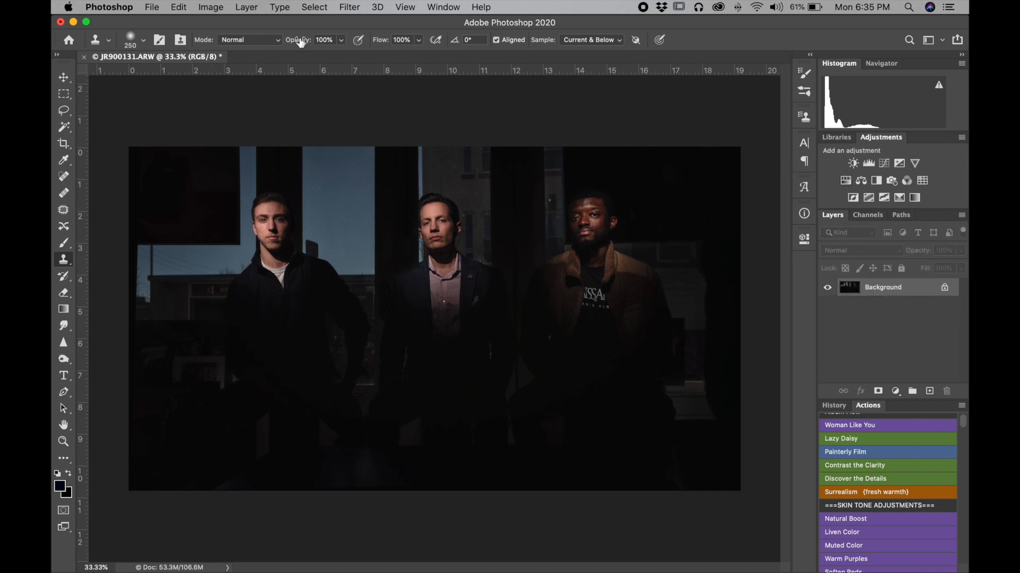